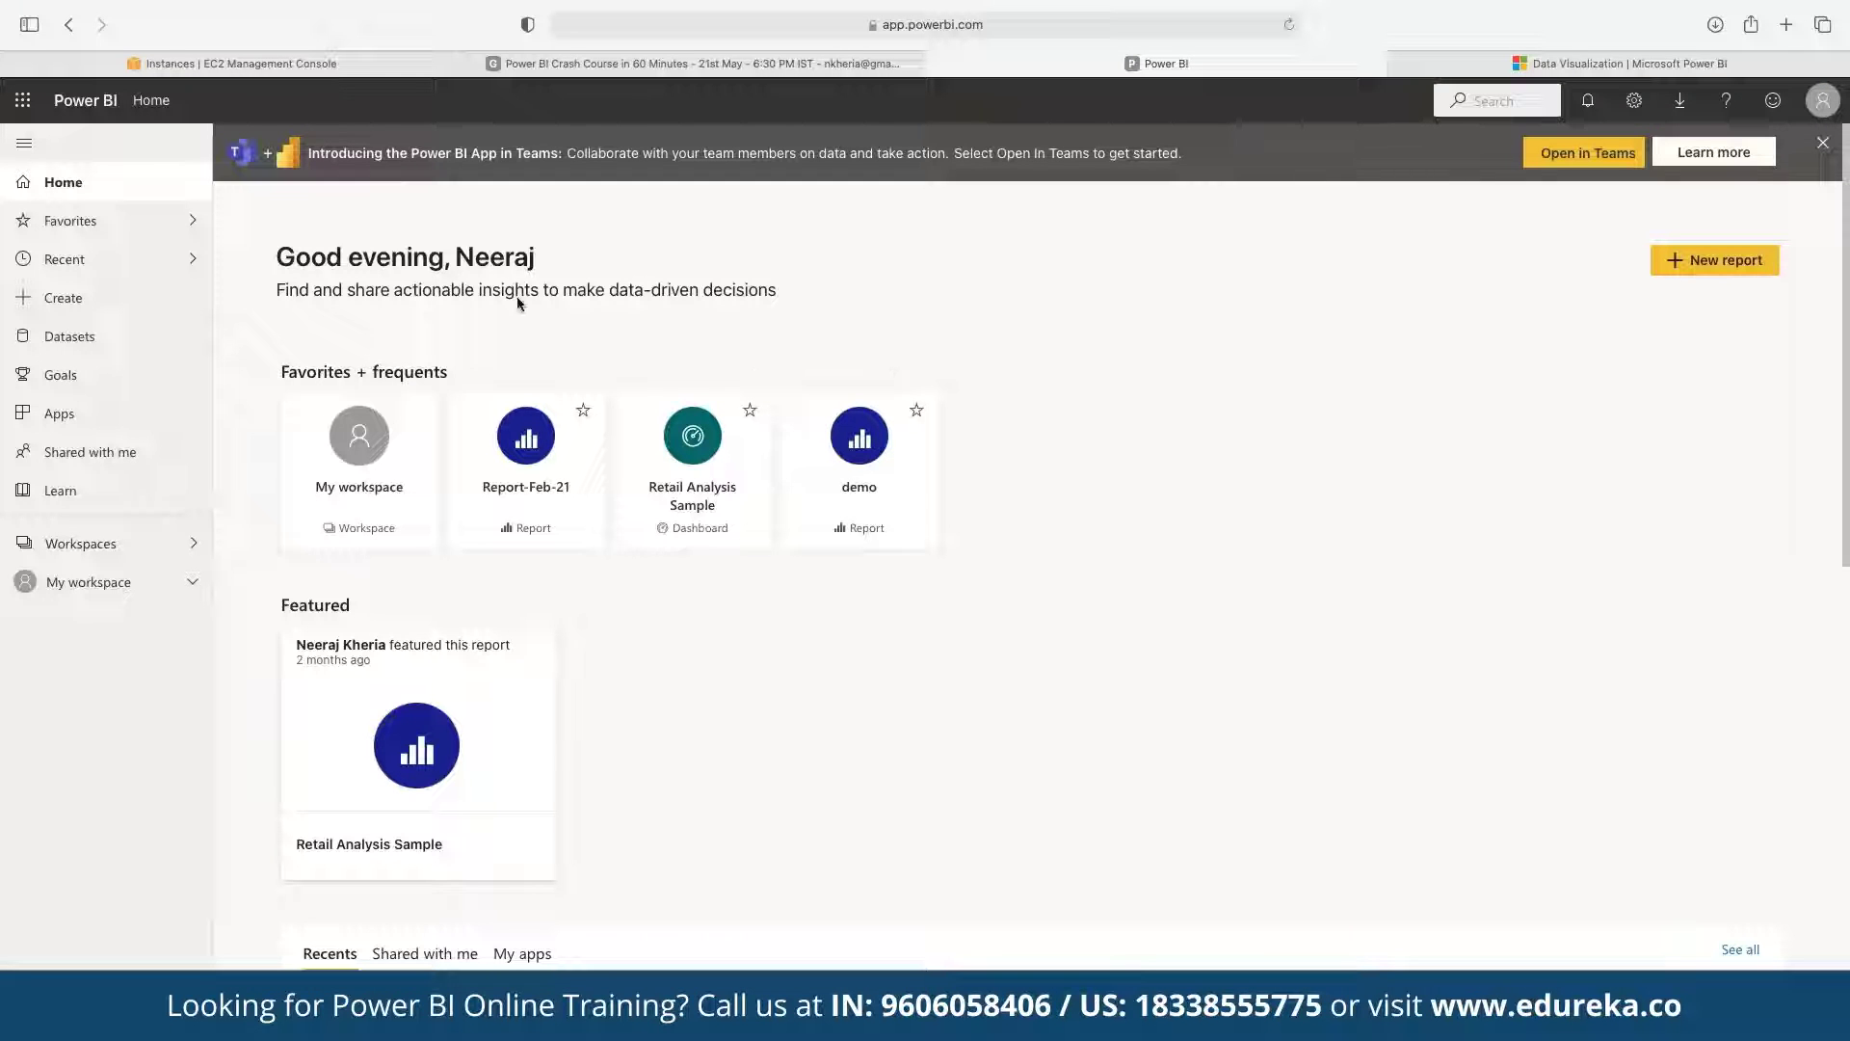
- Browse the existing datasets, and start a new report from pasted or manually entered data
left_click(67, 315)
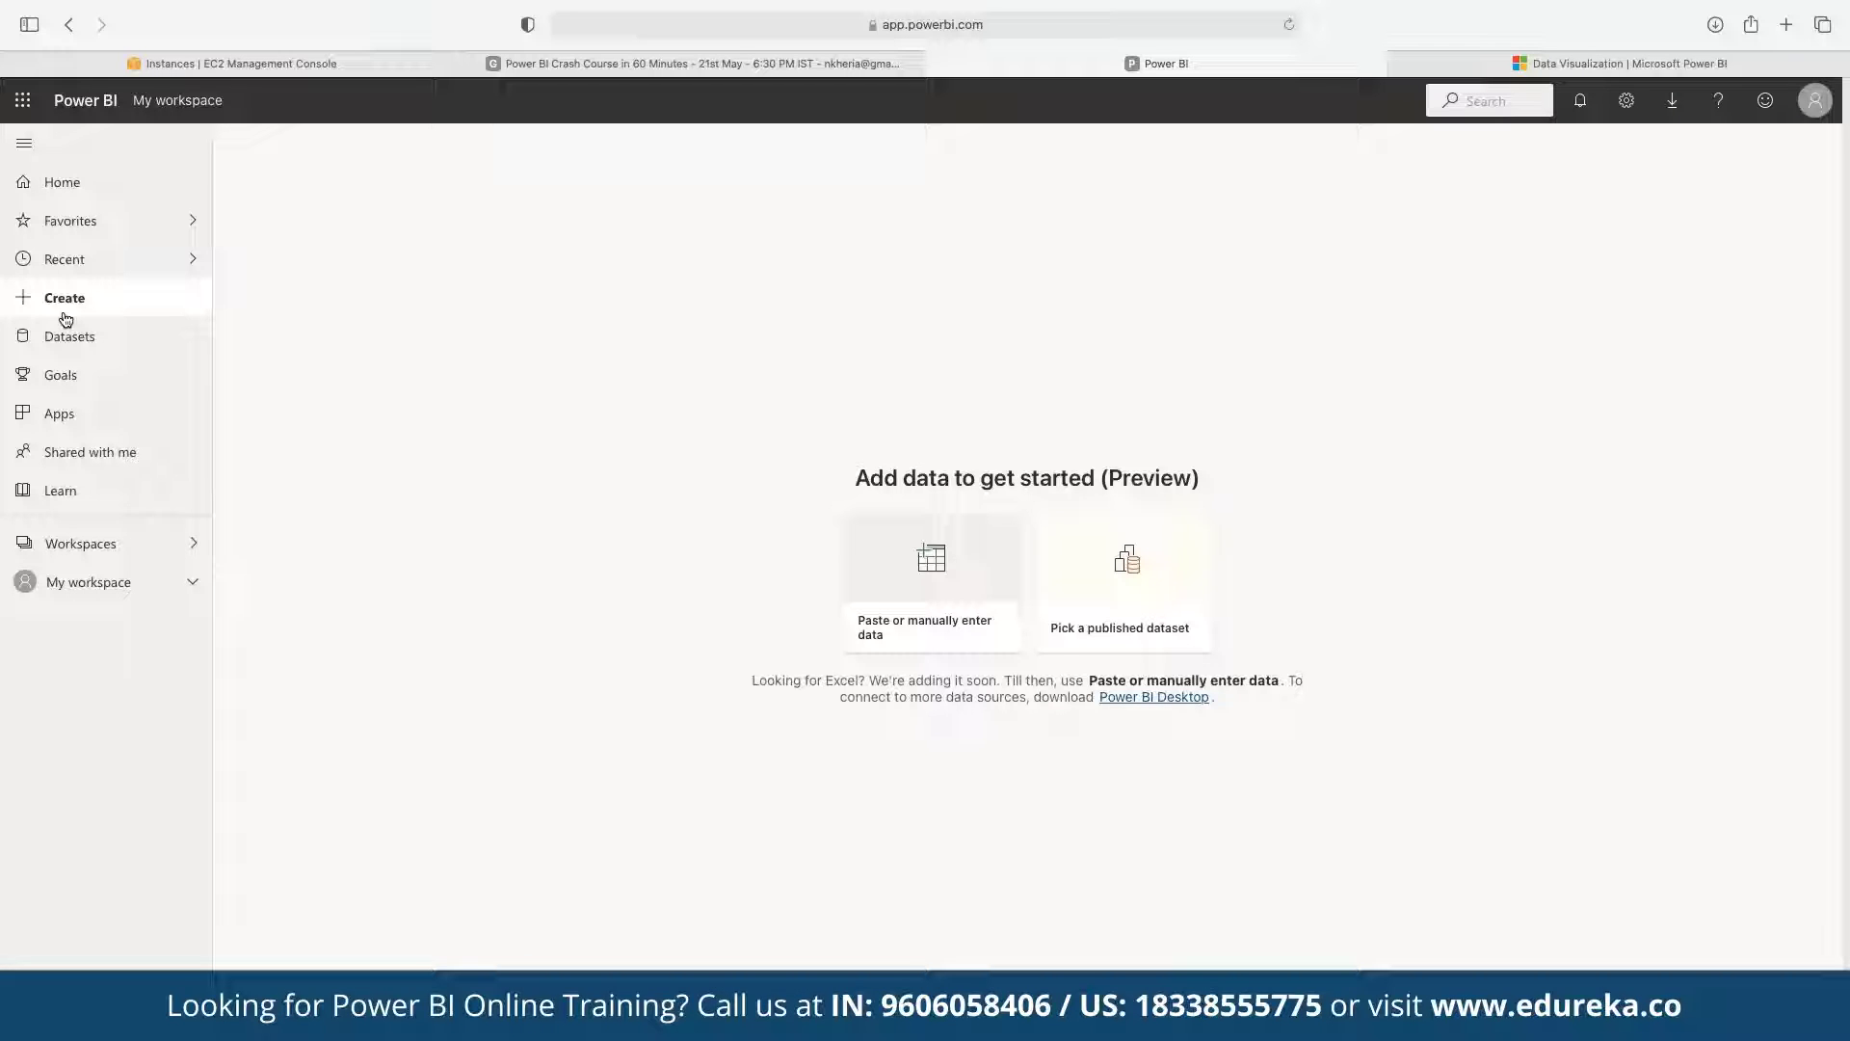
left_click(77, 351)
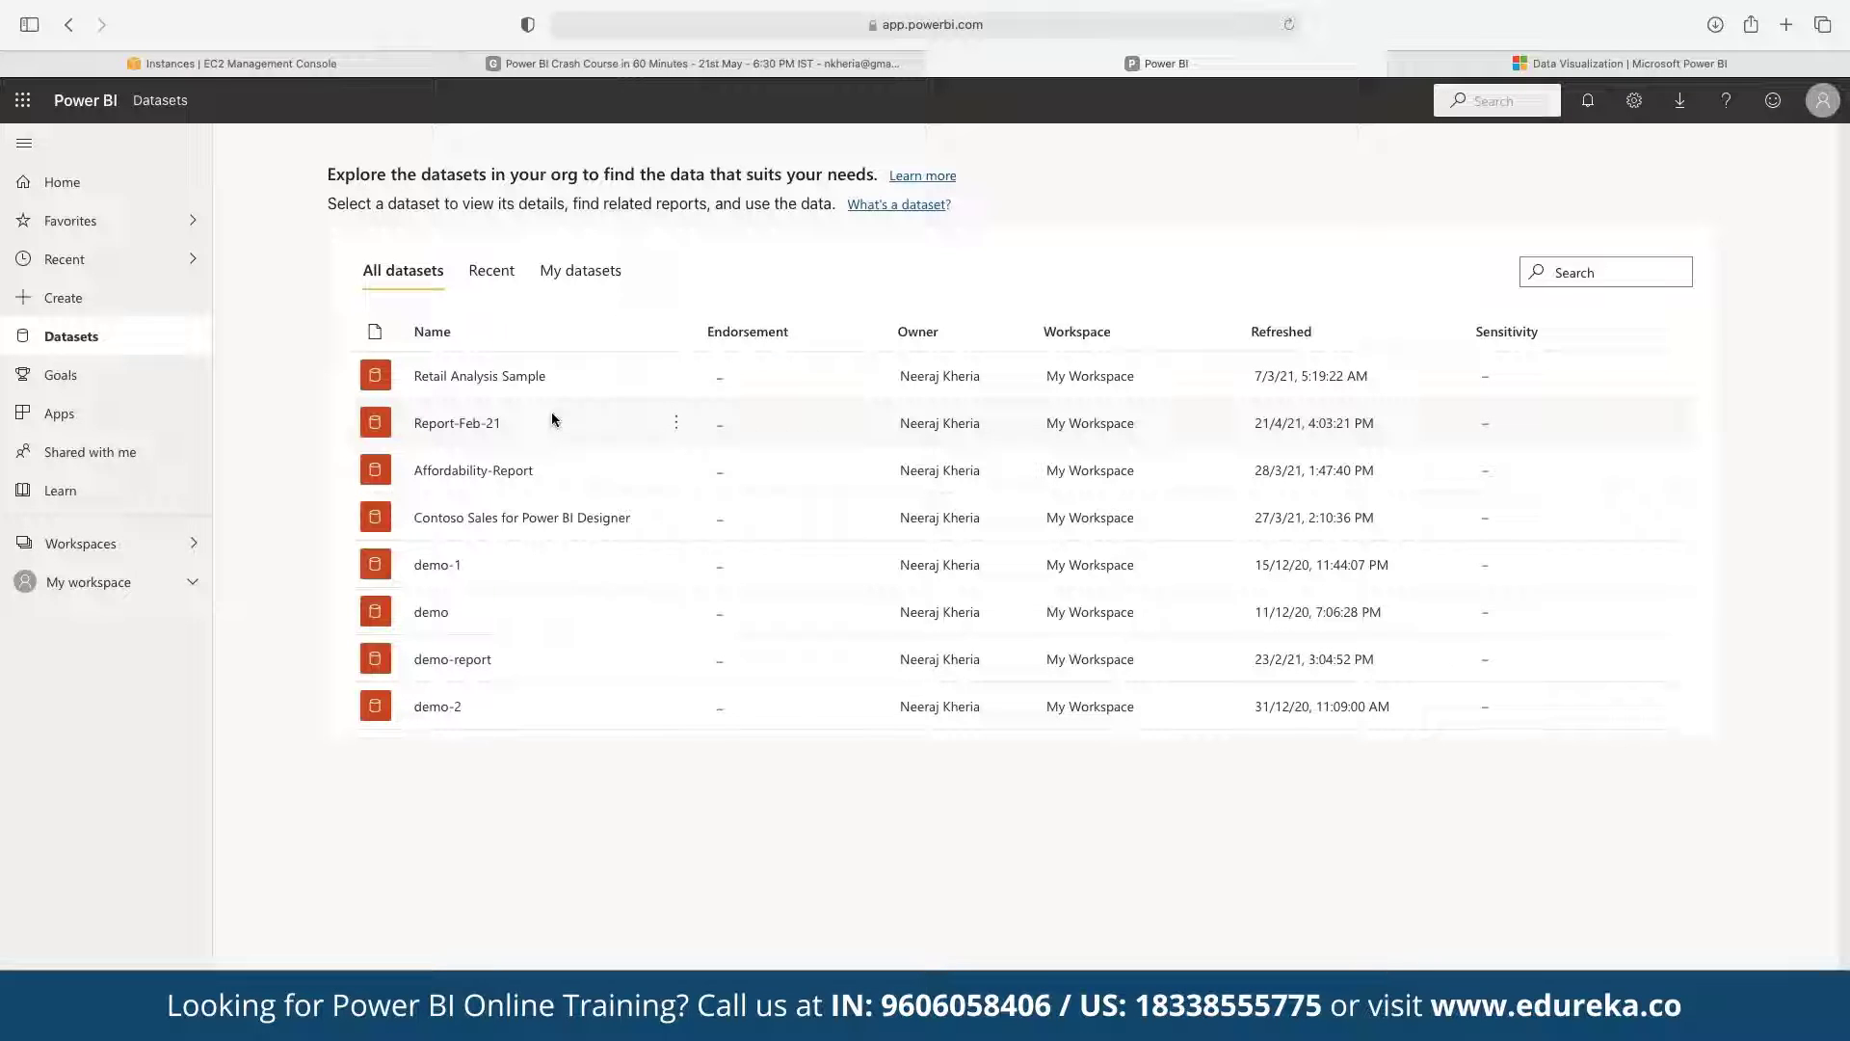
left_click(62, 299)
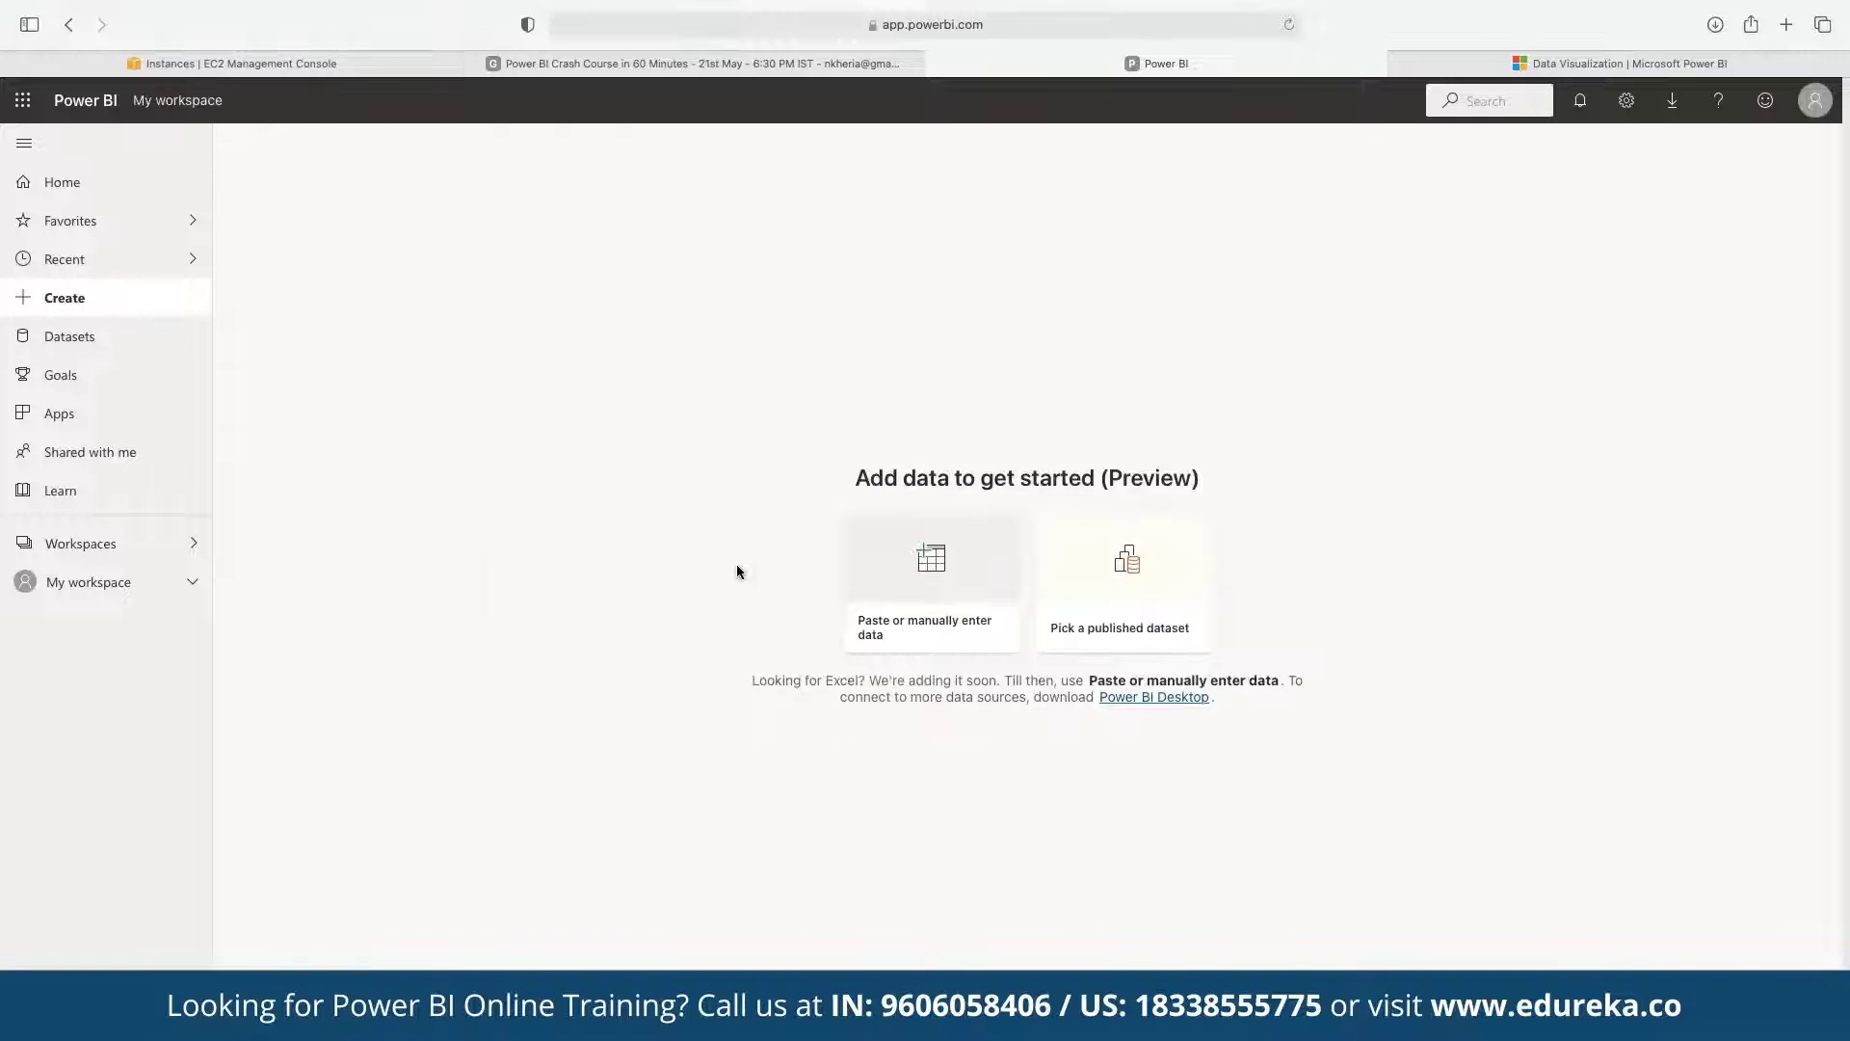
left_click(920, 563)
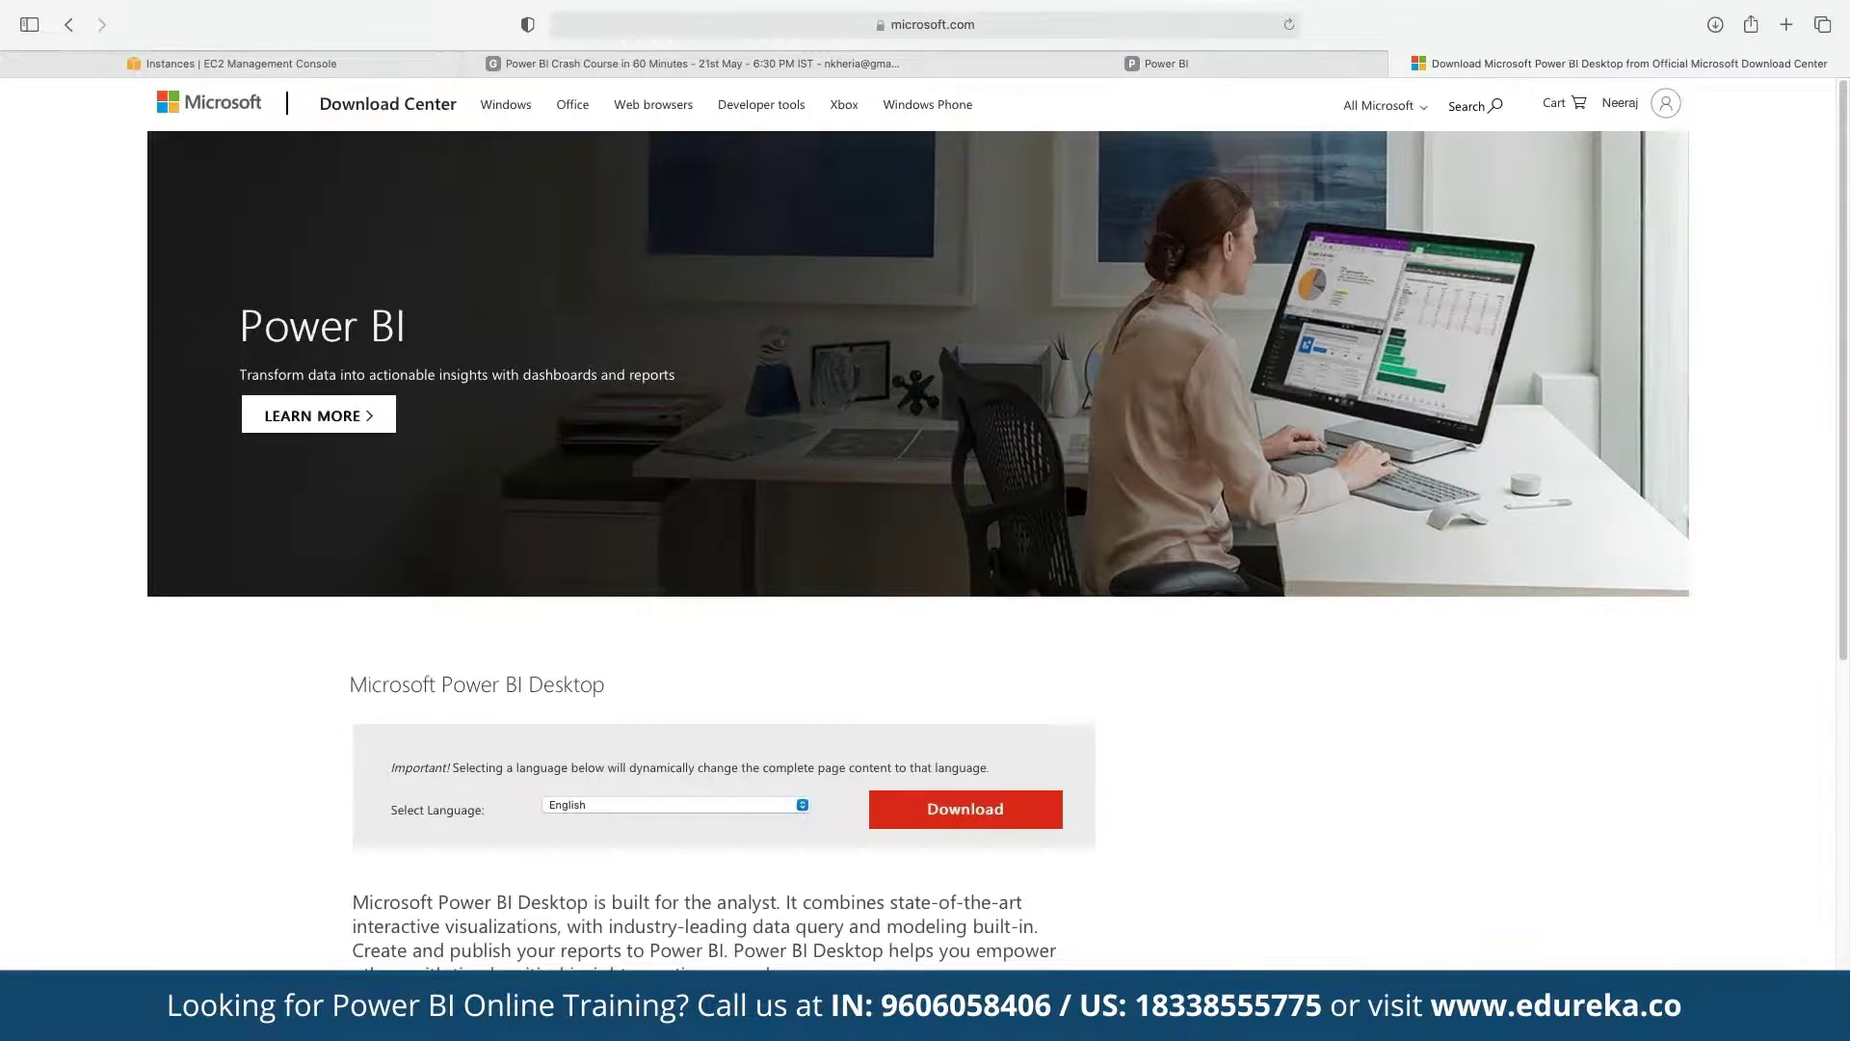
- View the full web address of the Power BI Desktop download page and return to the Power BI site
key("super+l")
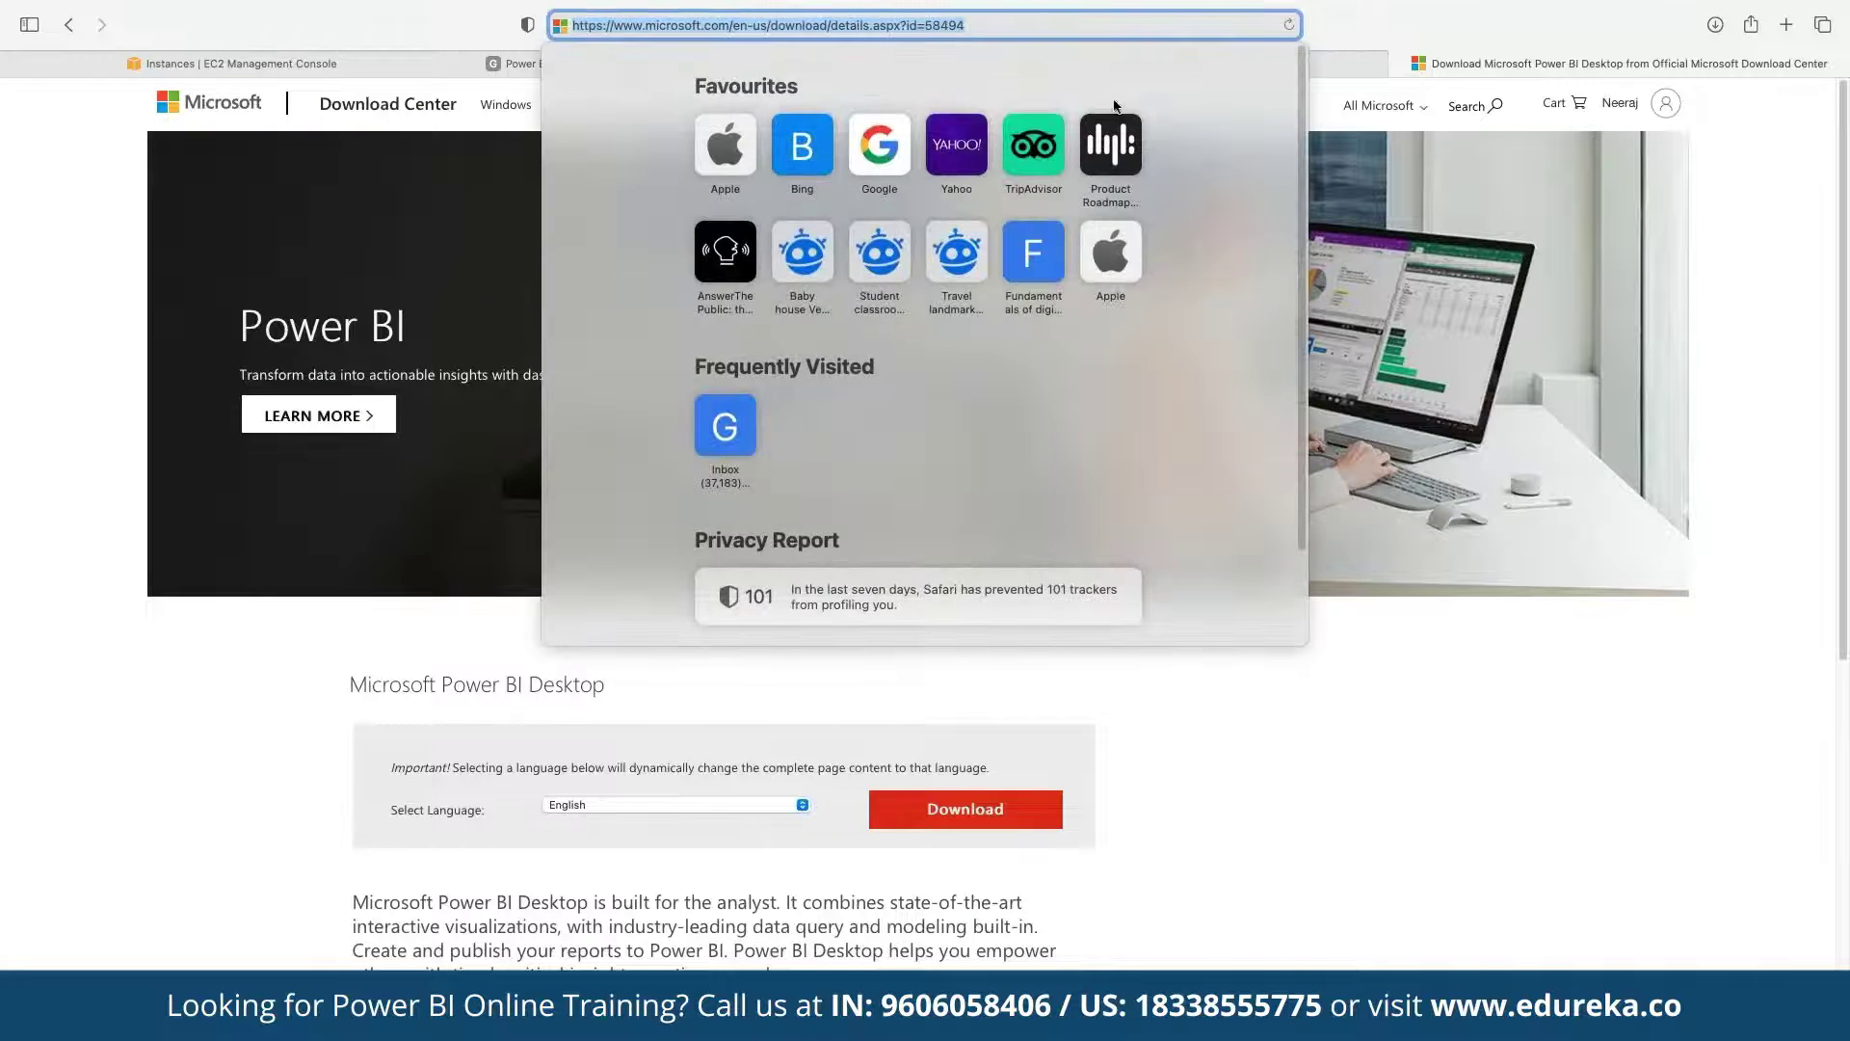
key("Escape")
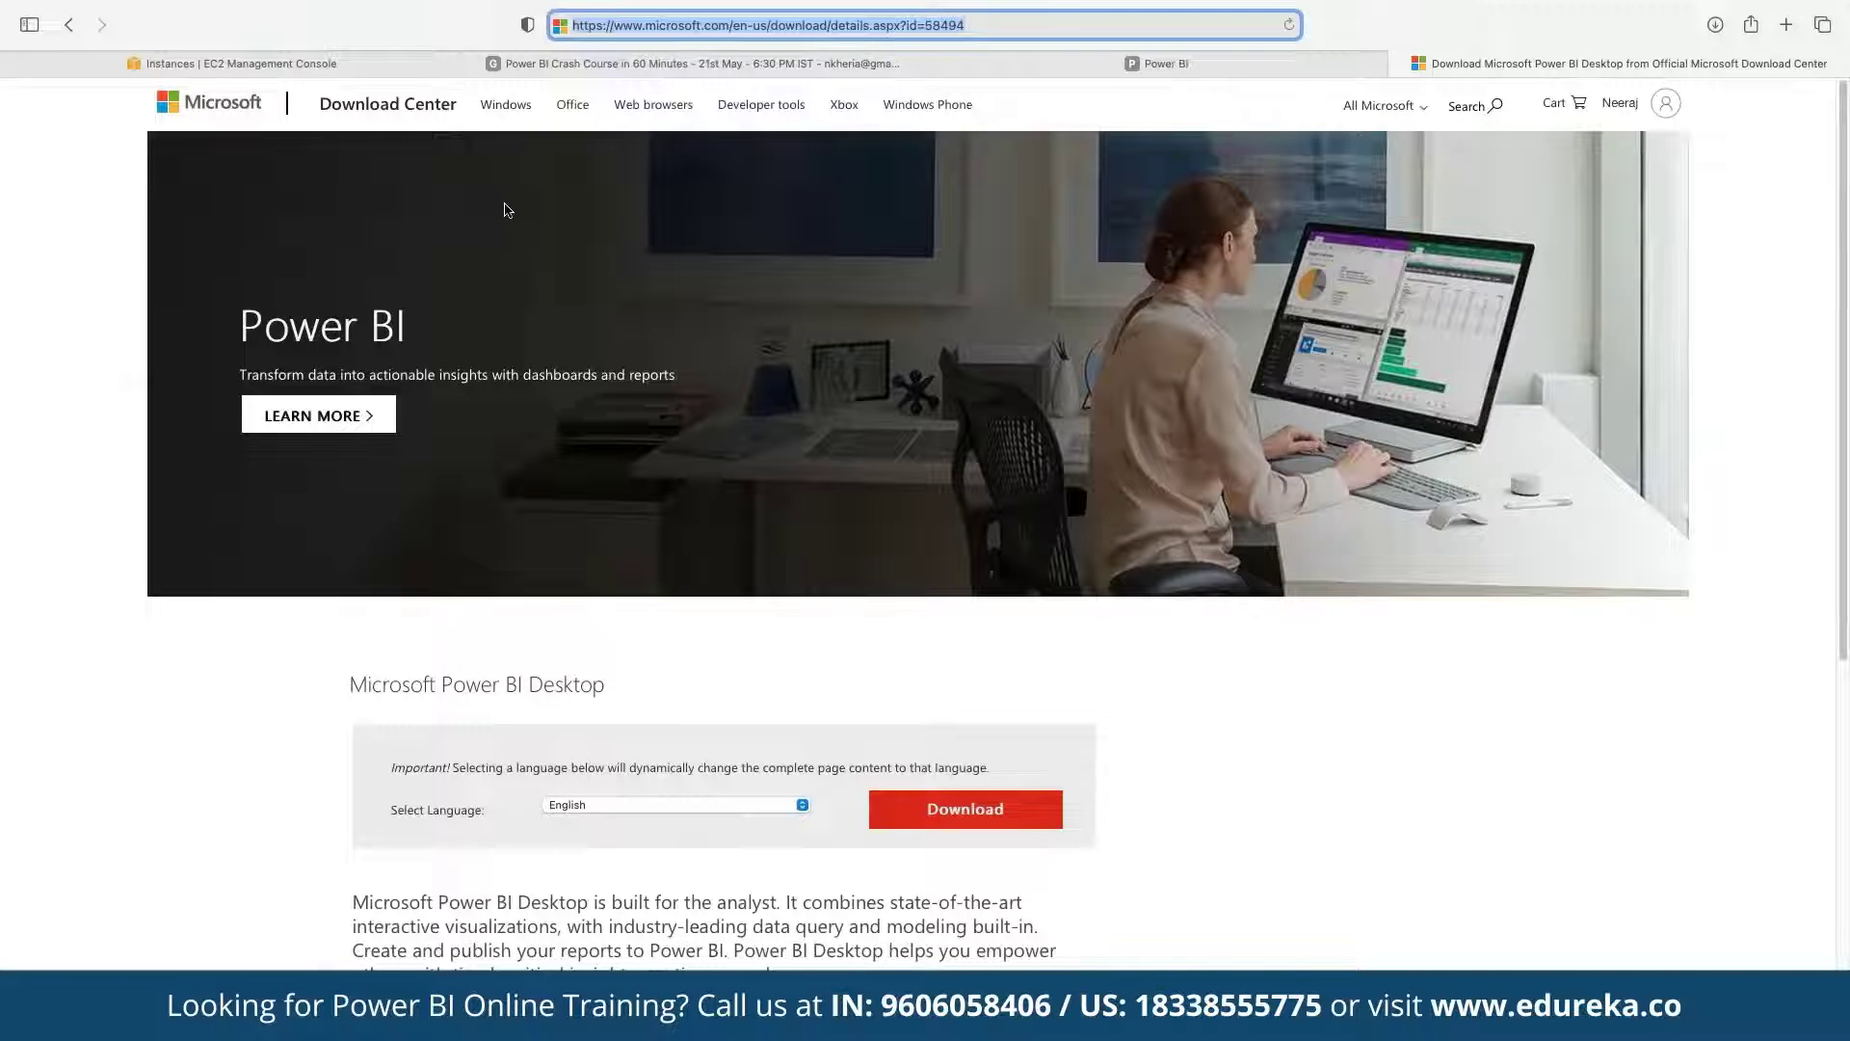
left_click(1151, 66)
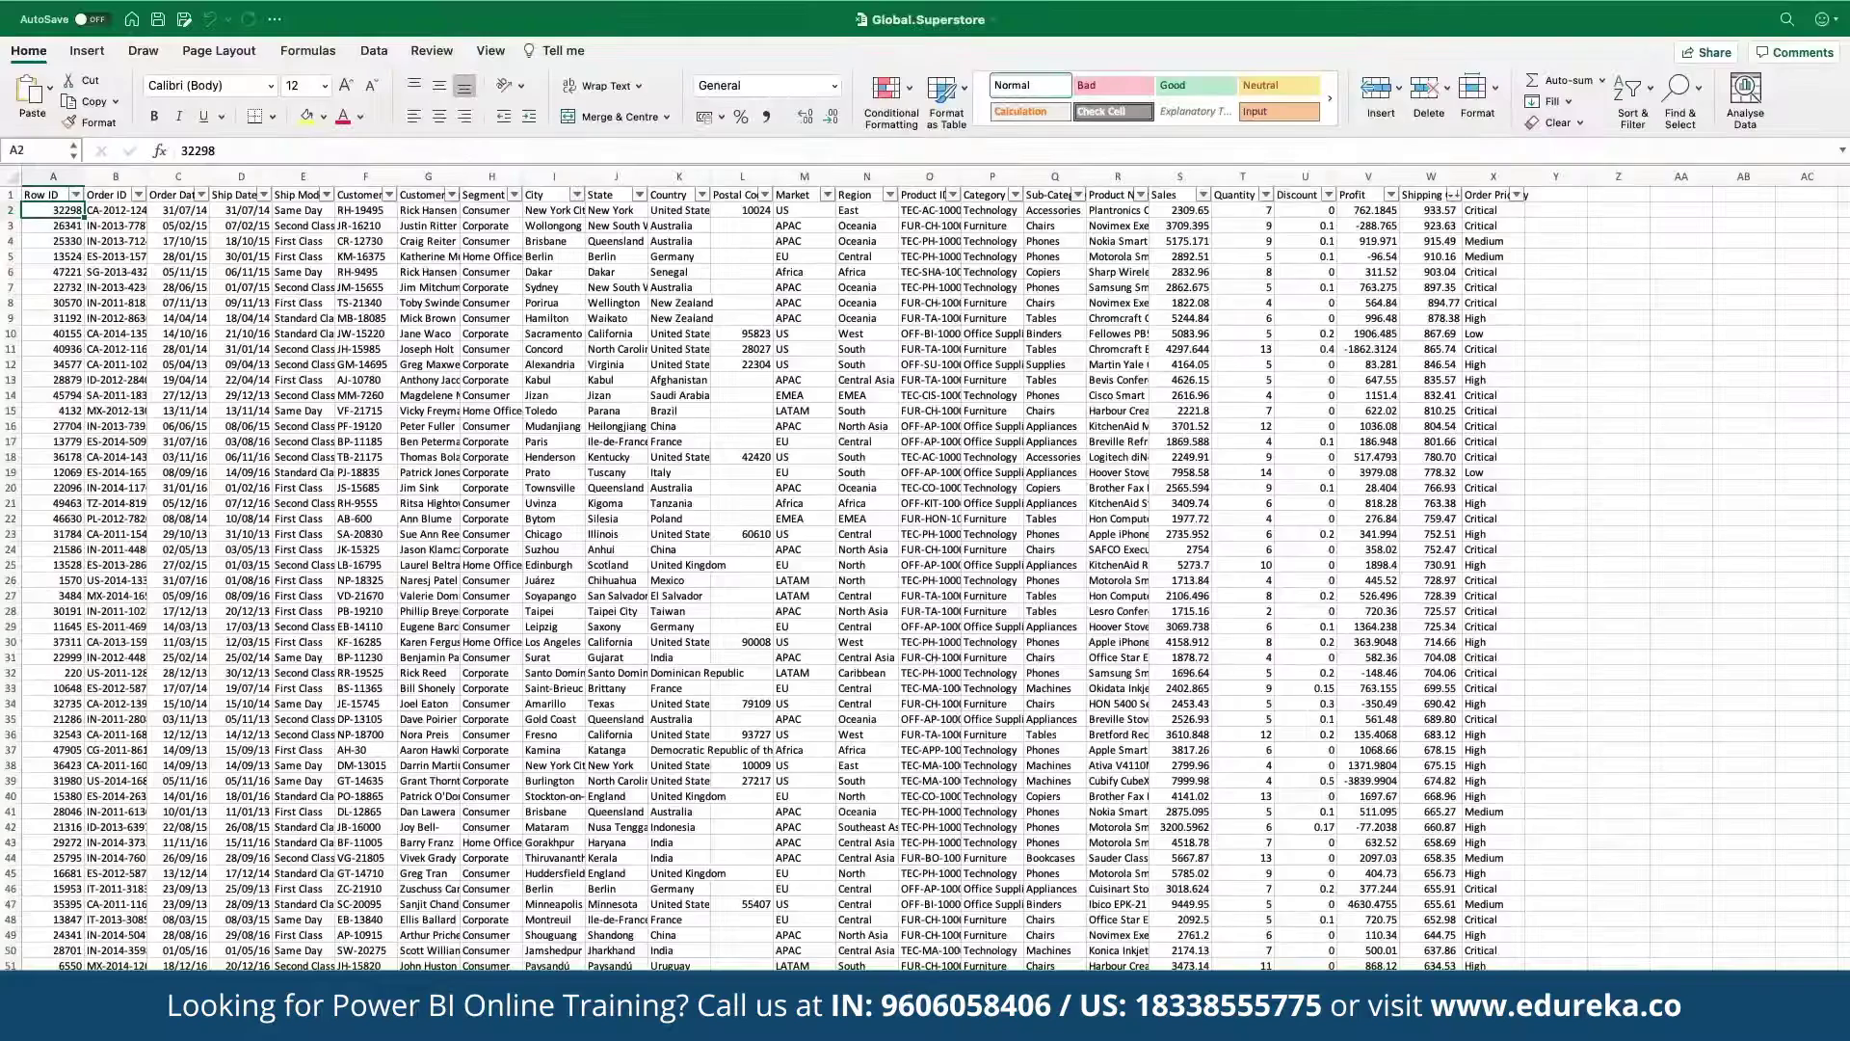
- In the Global.Superstore workbook in Excel, fit all column widths to their contents
key("super+a")
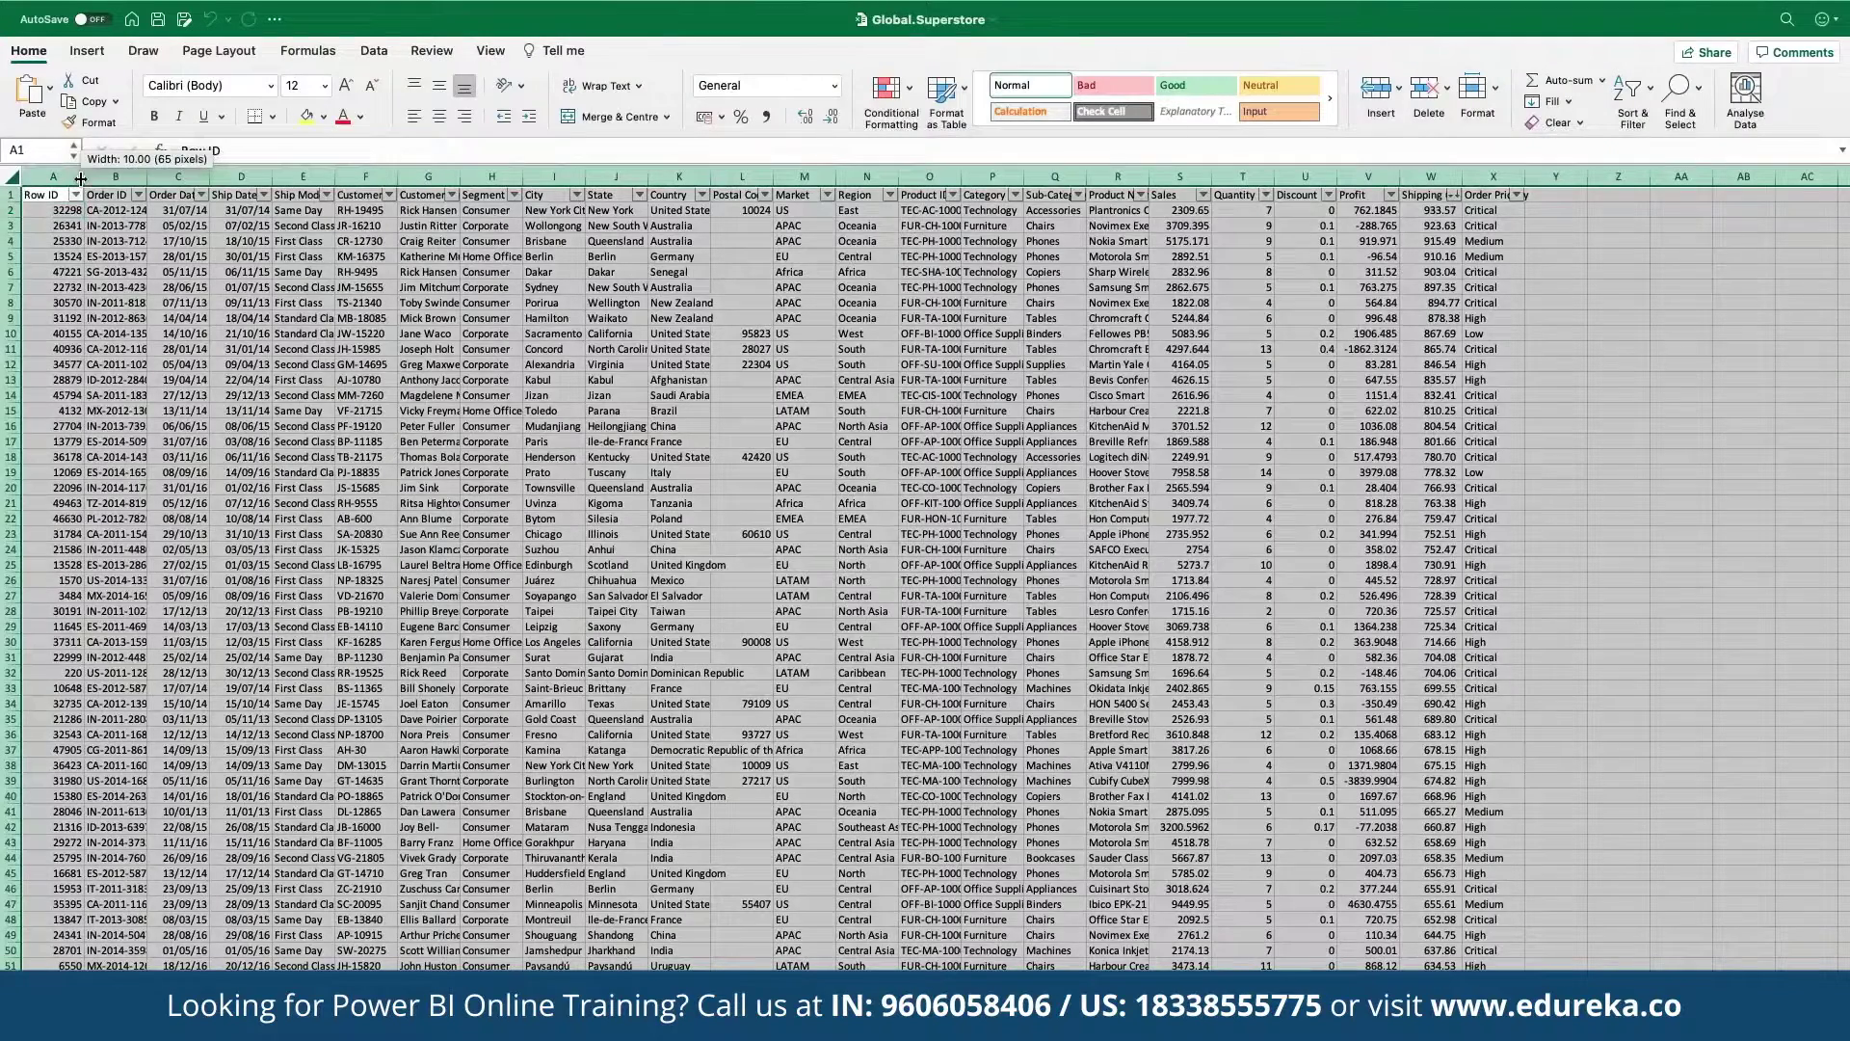
double_click(81, 179)
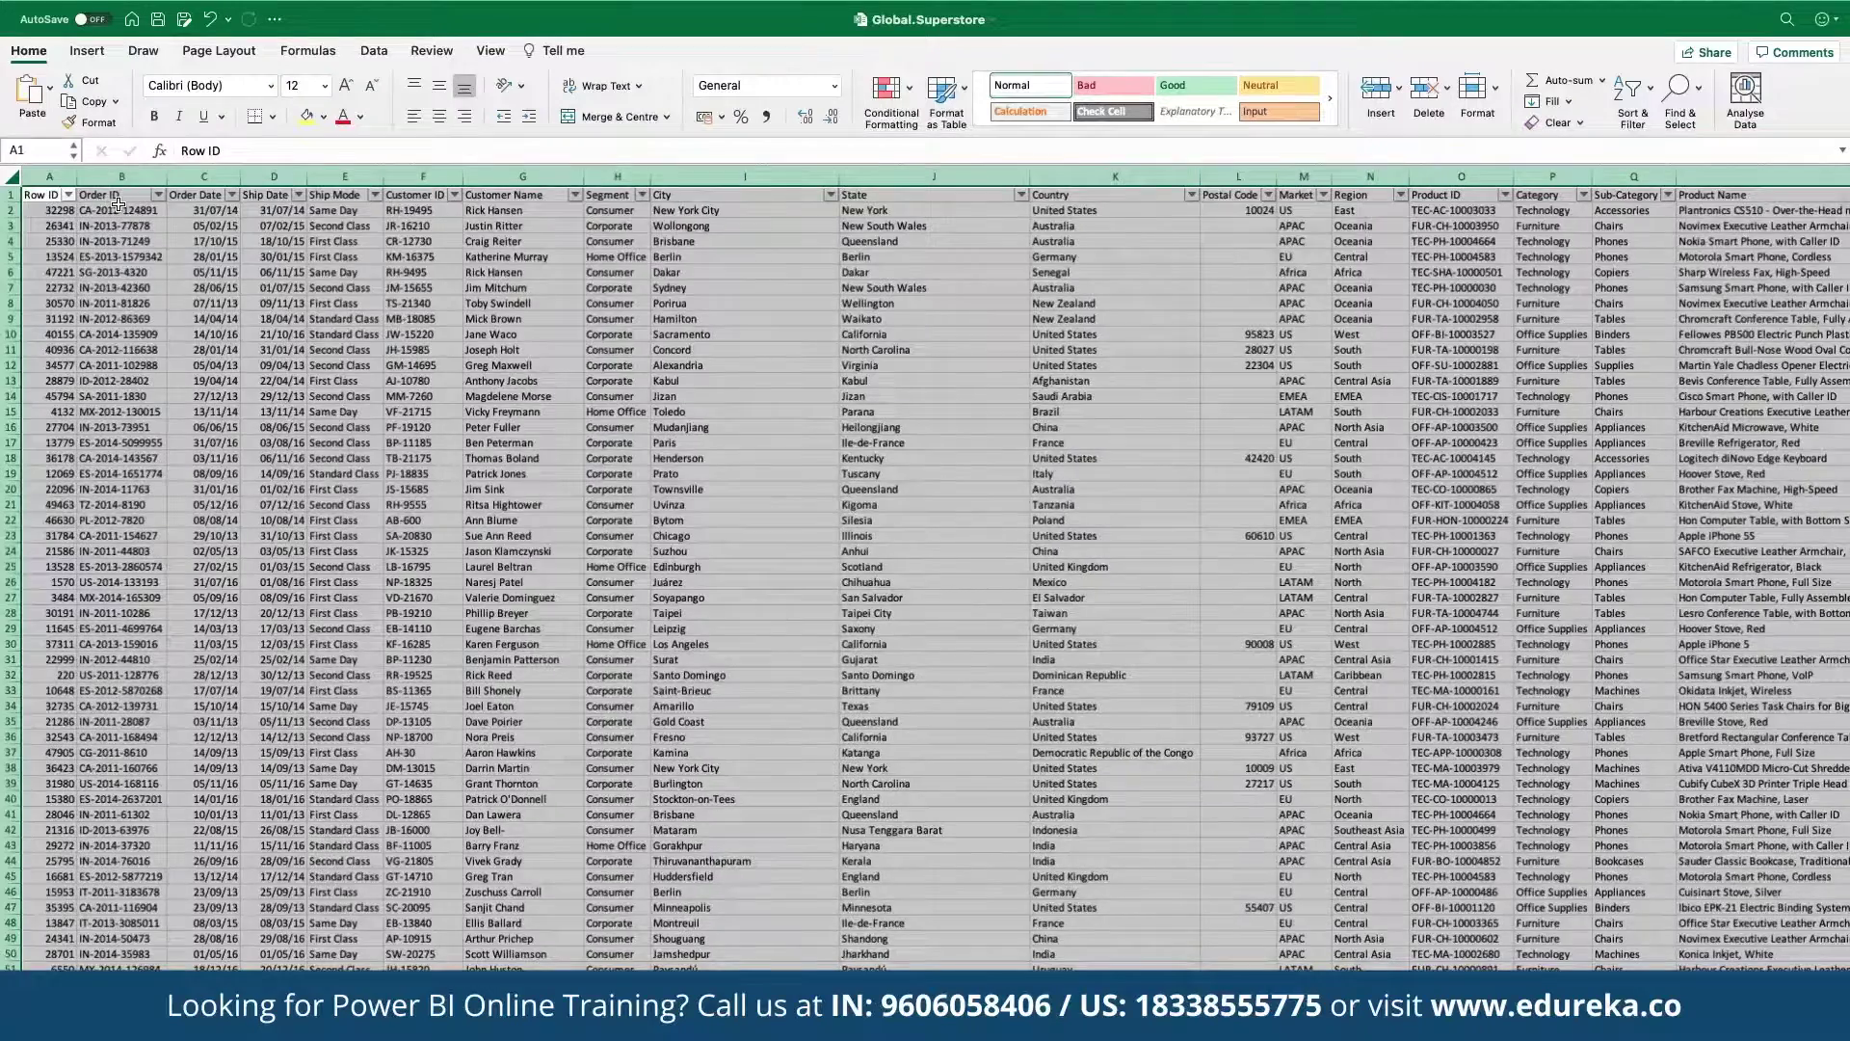
scroll(118, 204, "up", 3)
left_click(159, 284)
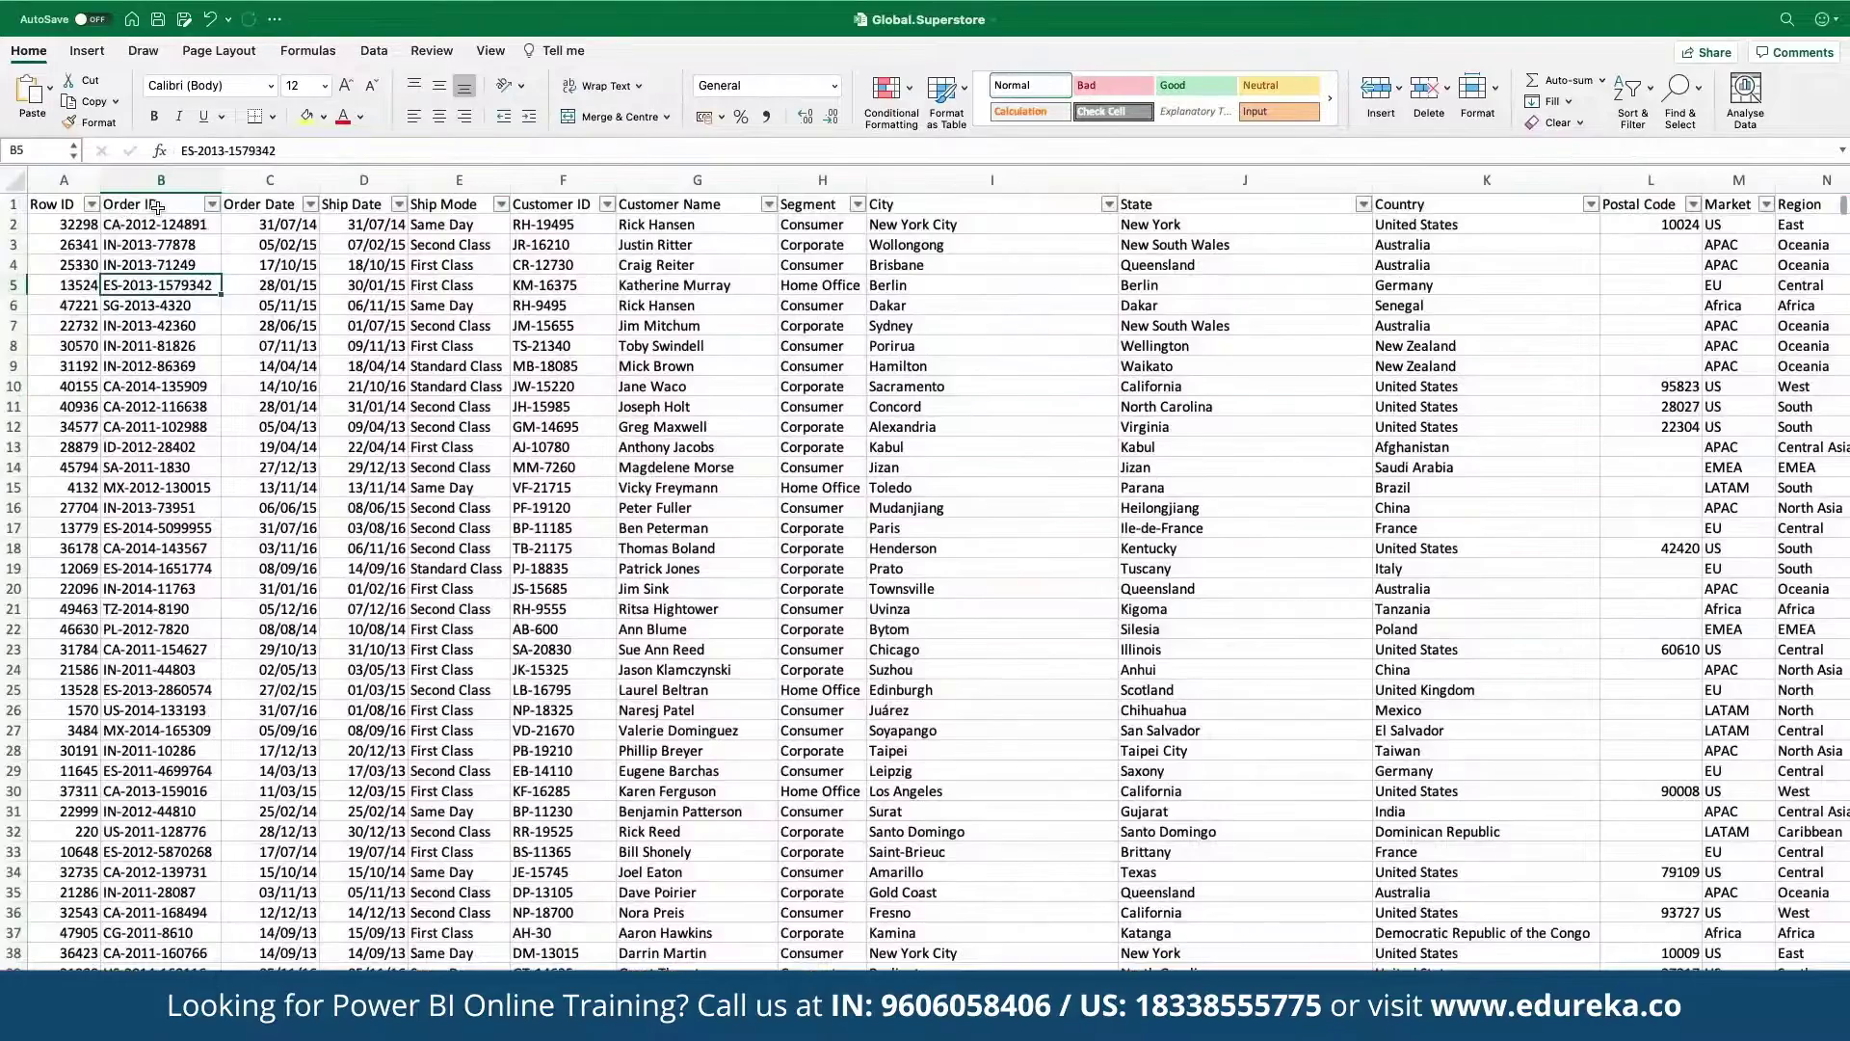
- Examine the column headers across the Global.Superstore sheet, from Row ID through Product Name
left_click(10, 203)
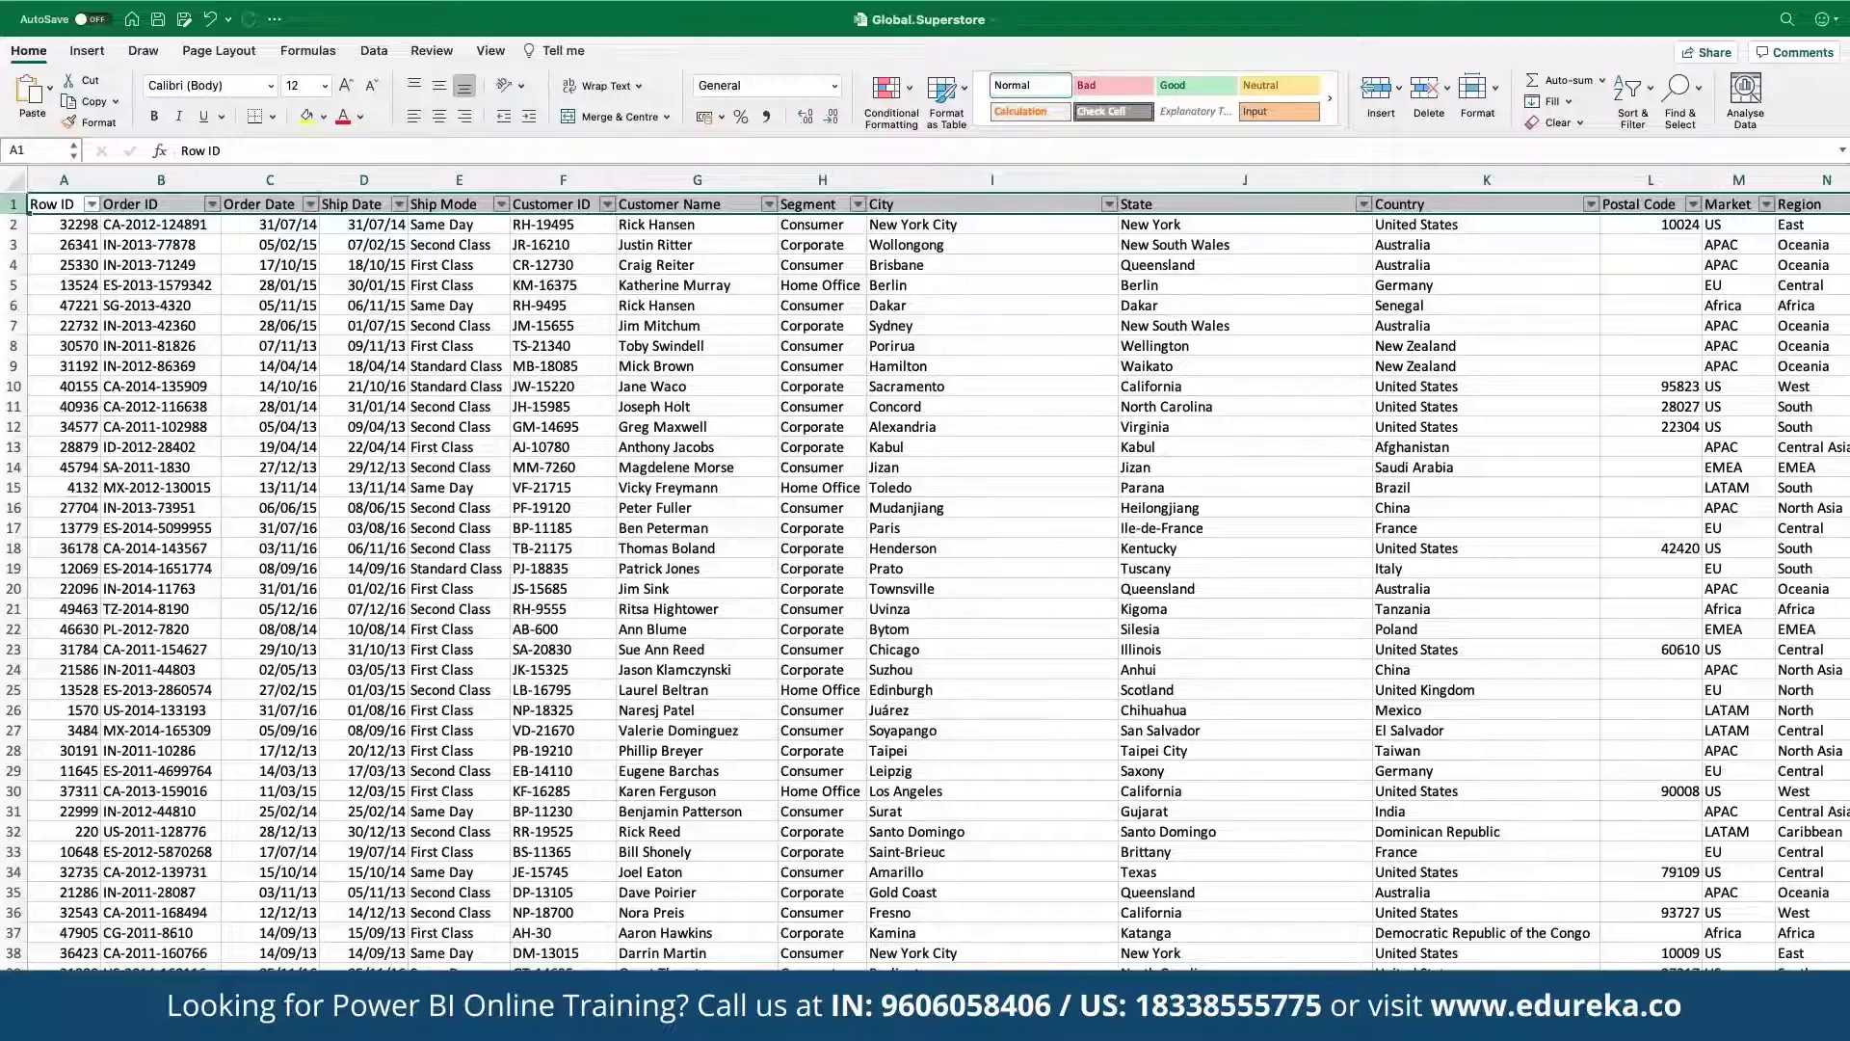
scroll(925, 578, "right", 5)
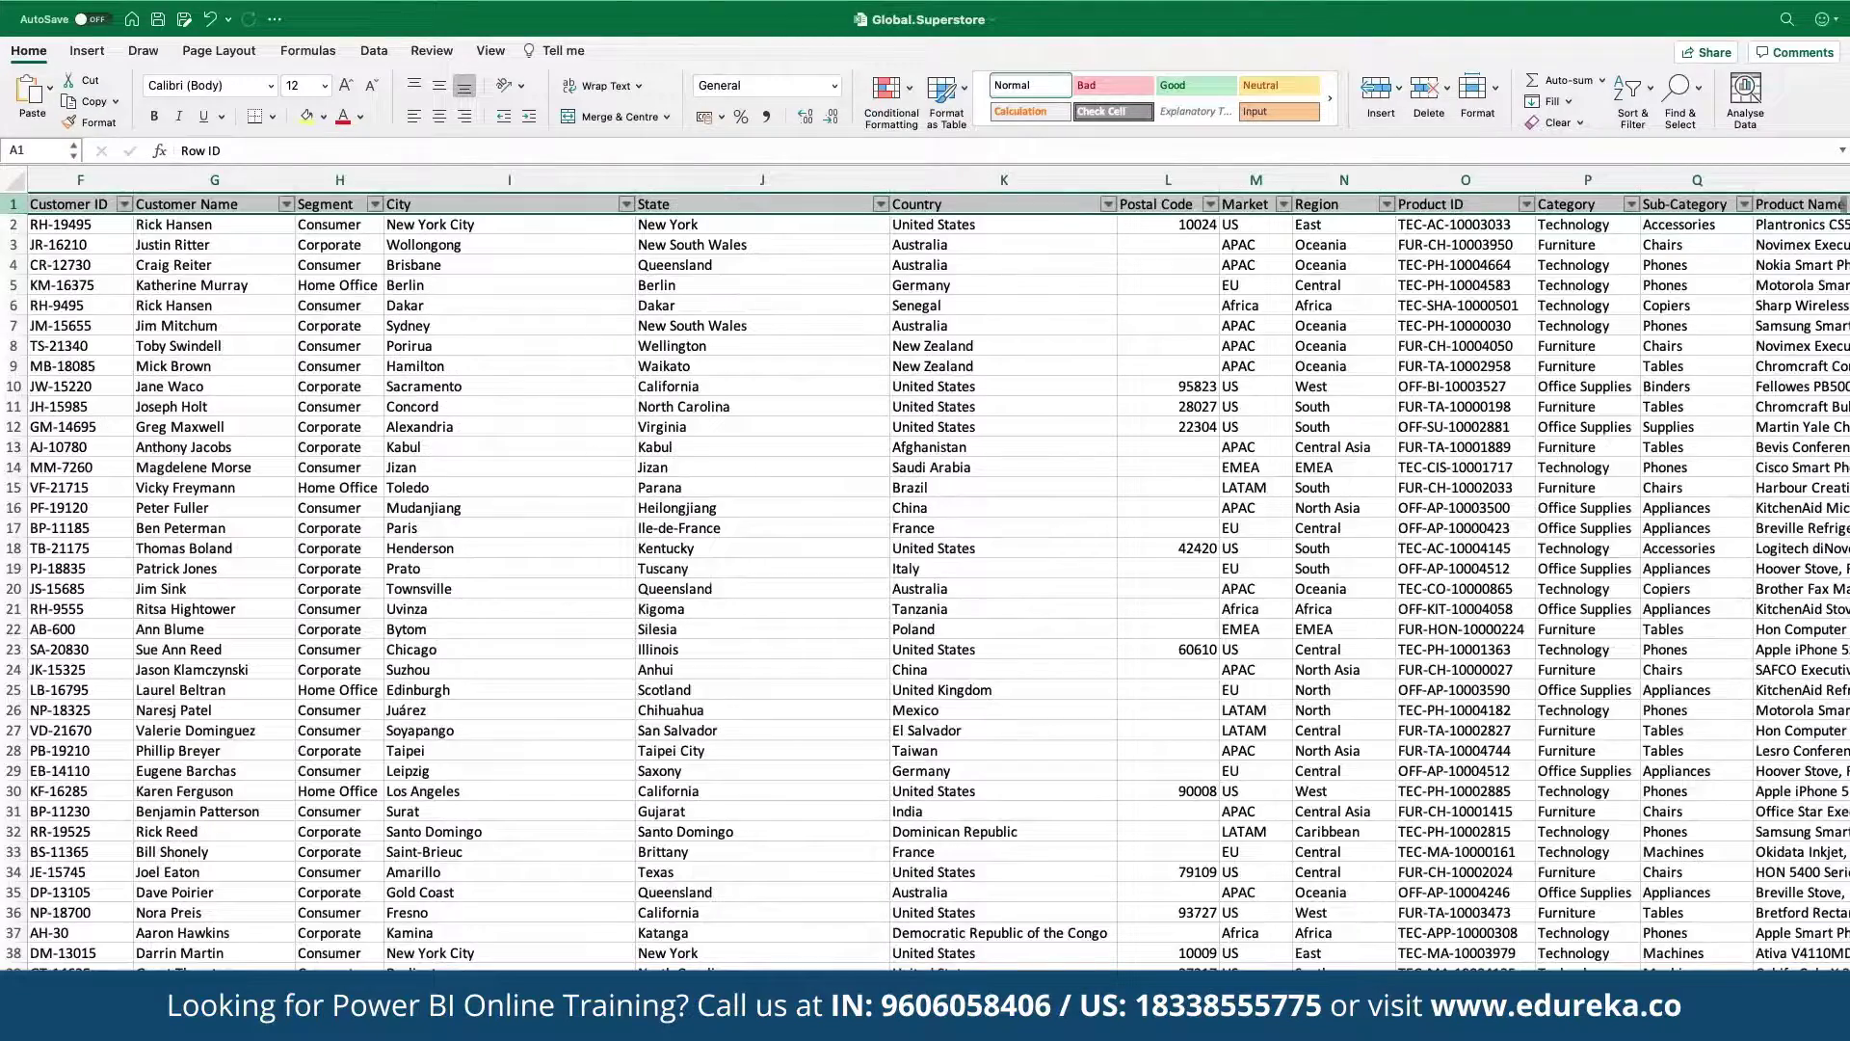
scroll(925, 578, "right", 3)
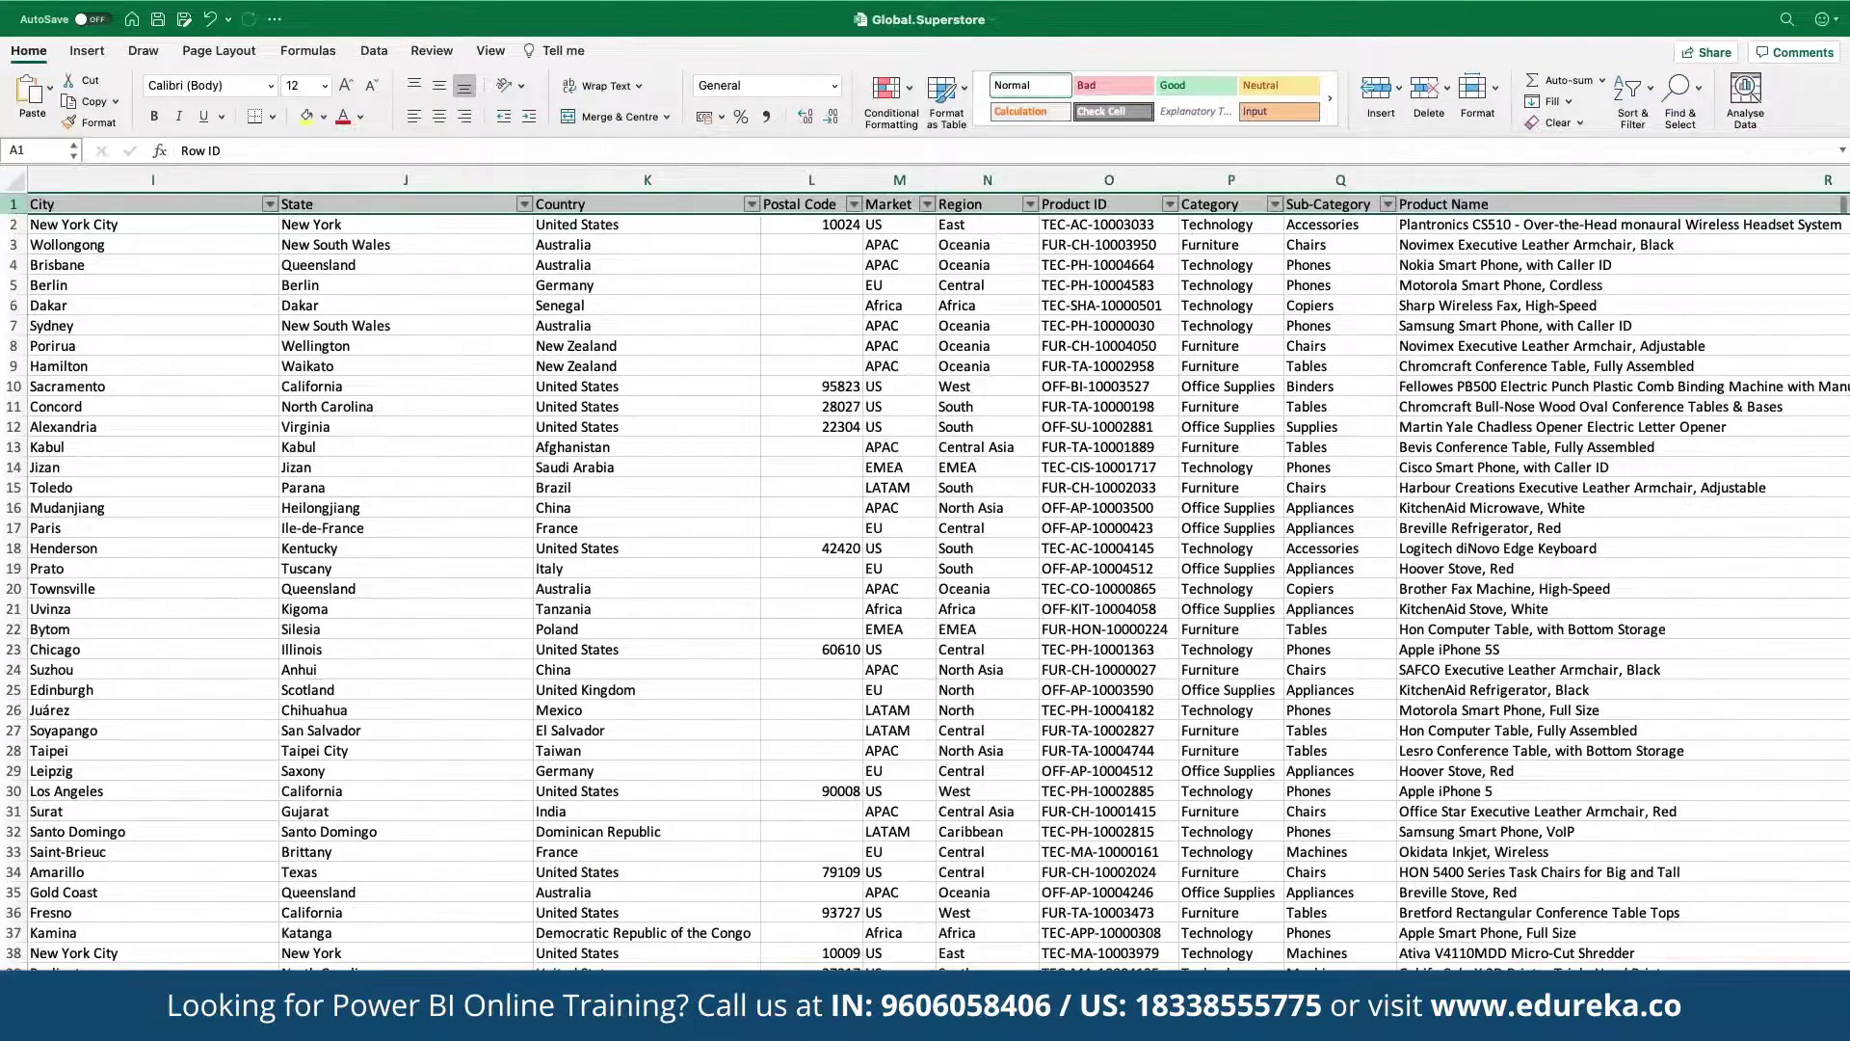
scroll(600, 817, "right", 2)
scroll(600, 817, "left", 10)
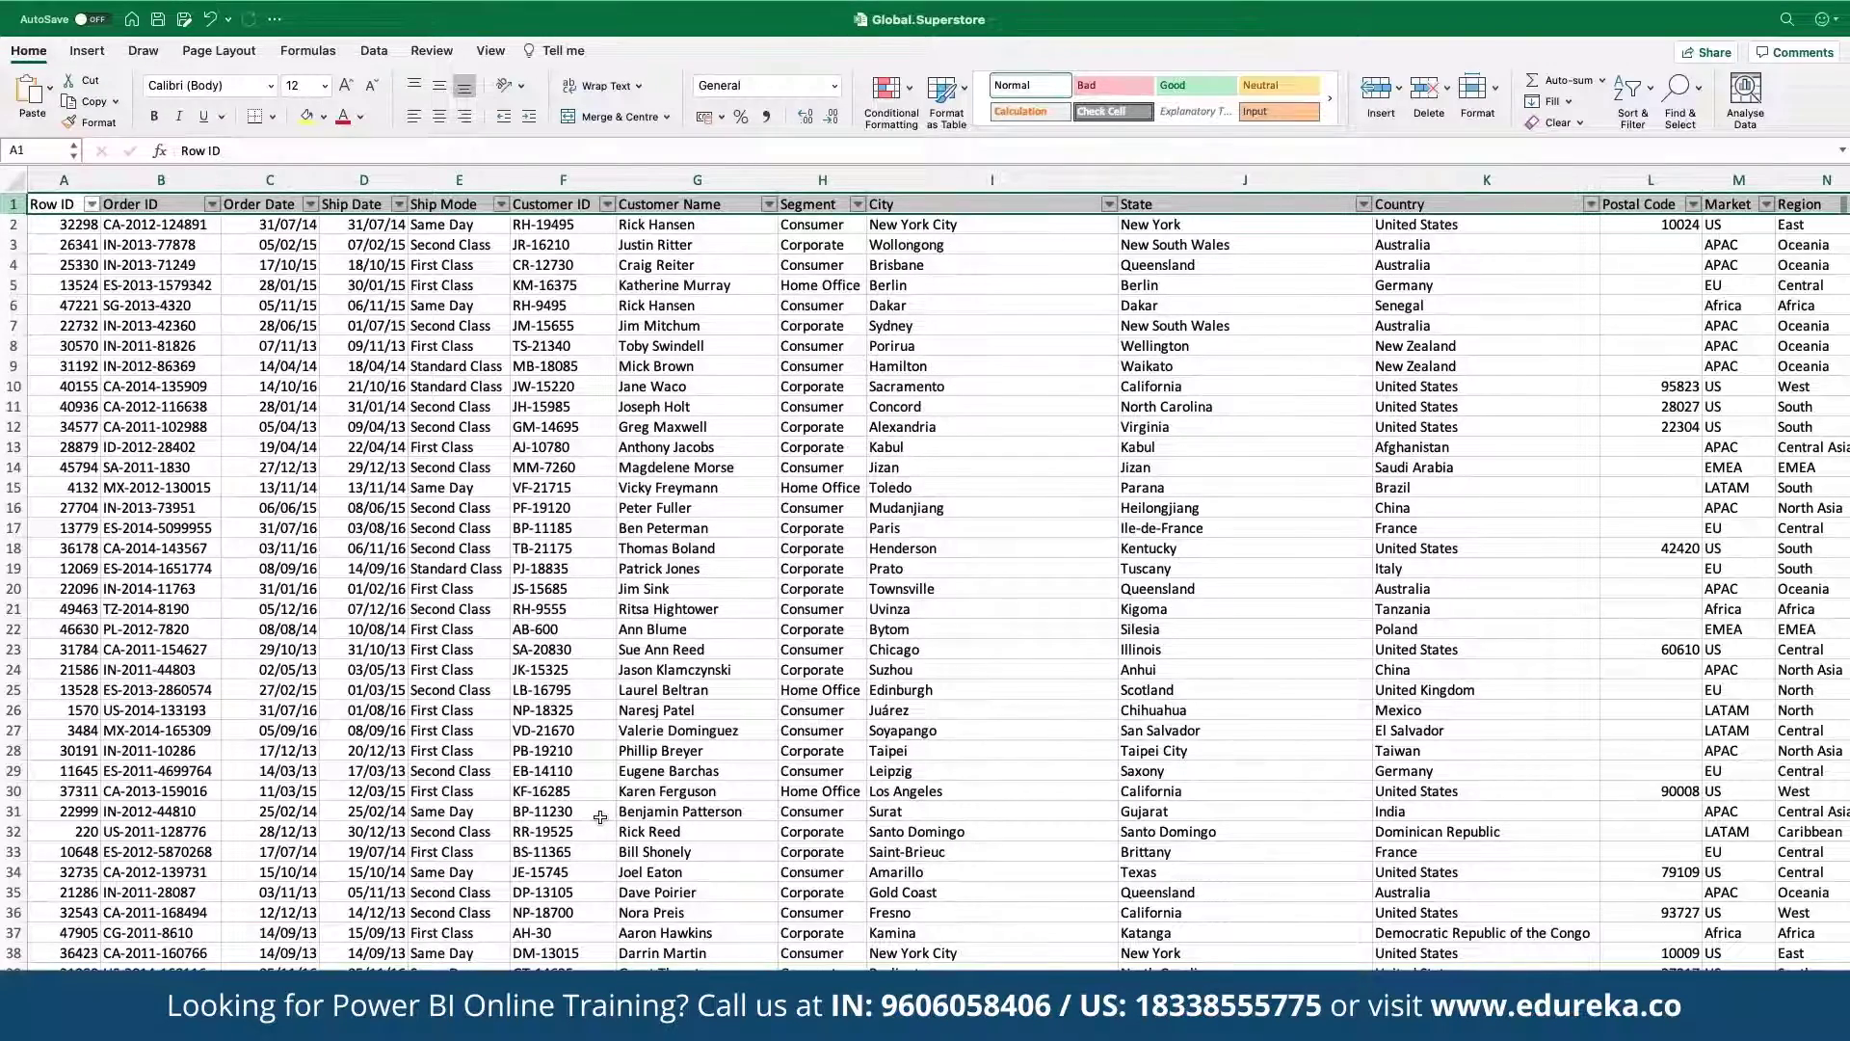
- Copy the entire Global.Superstore table into the Power BI data entry grid and use its first row as headers
left_click(579, 730)
key("super+a")
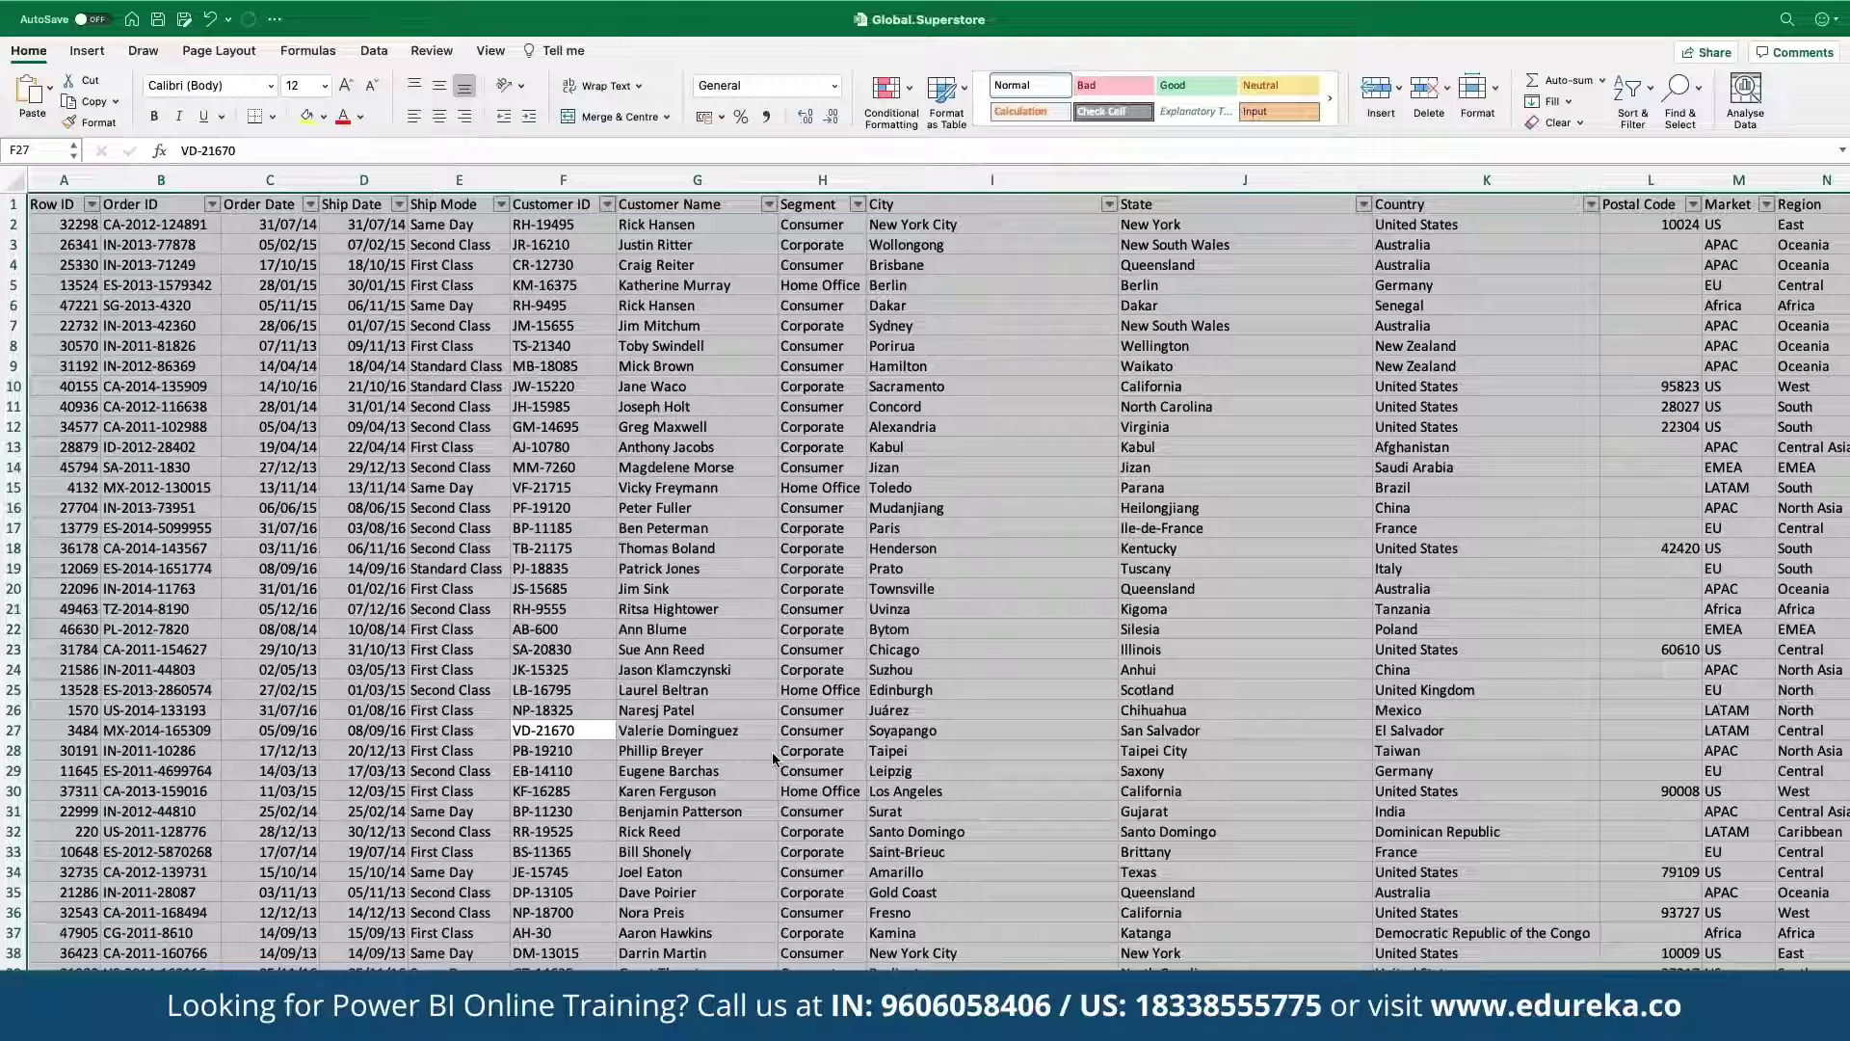
left_click(773, 754)
key("super+a")
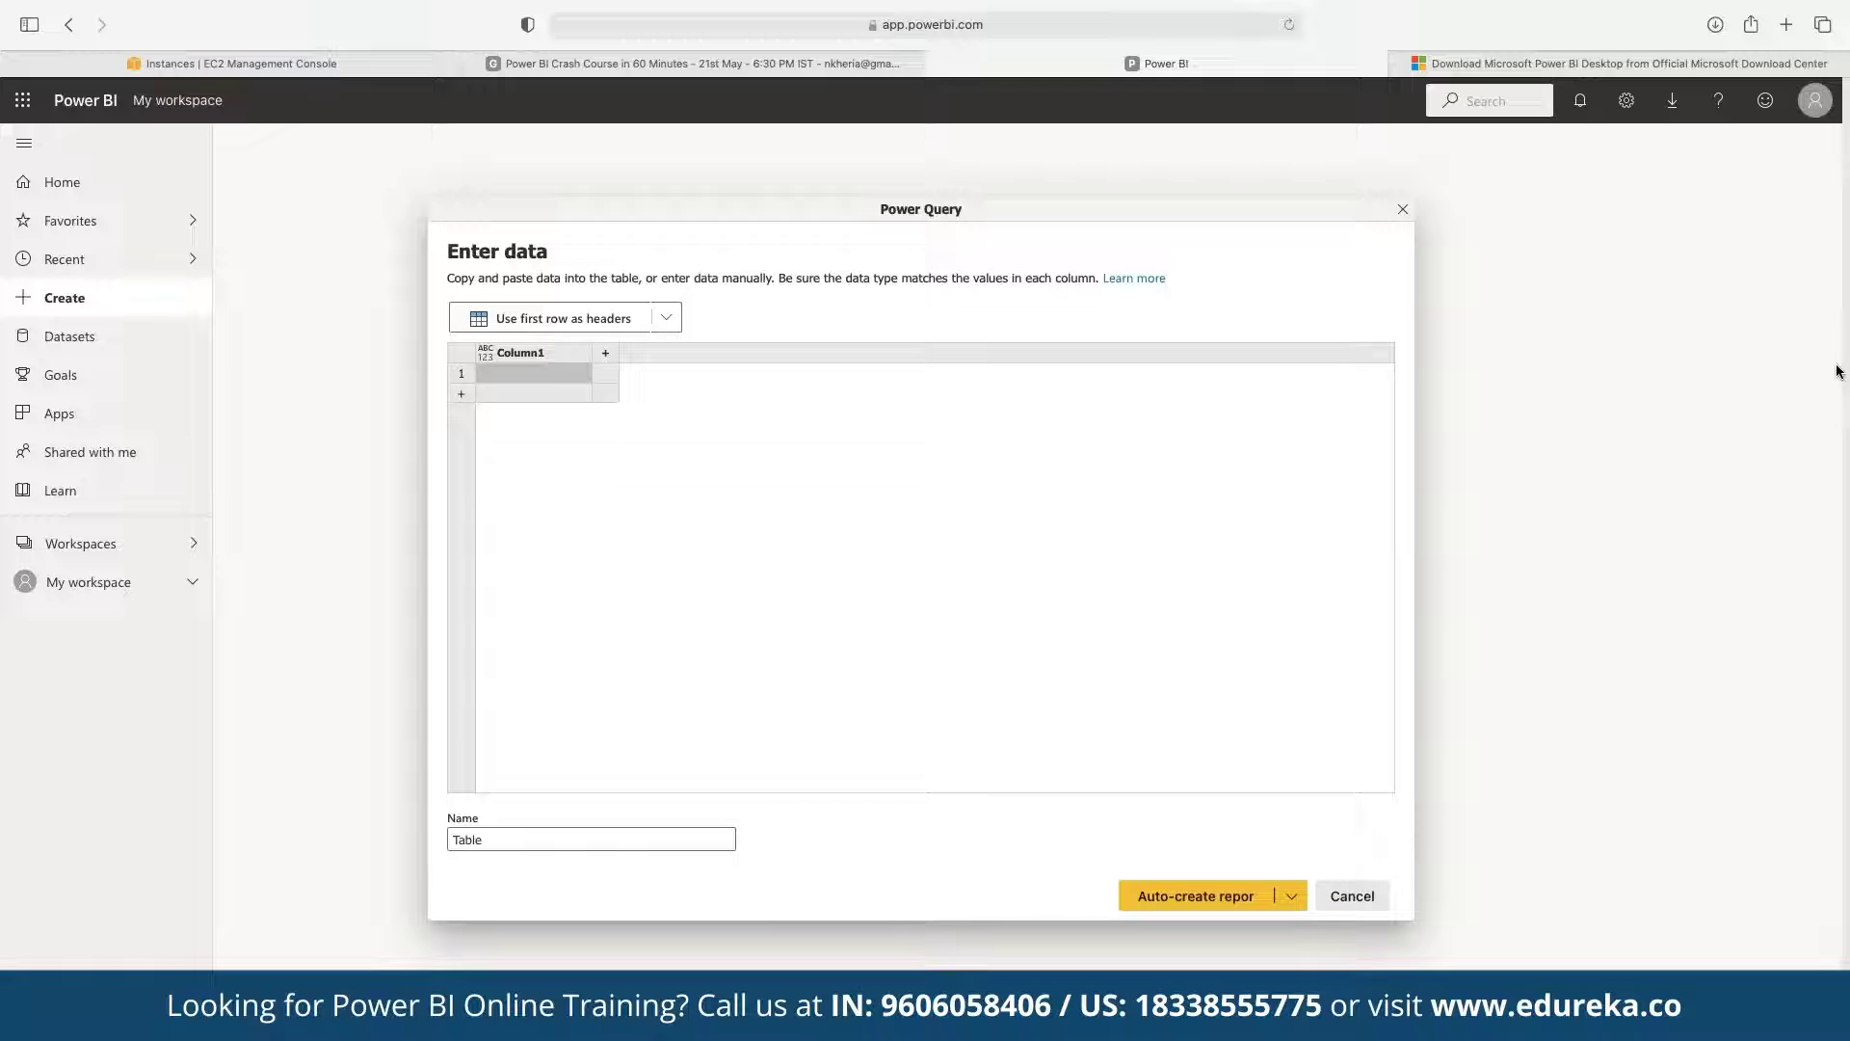
key("super+v")
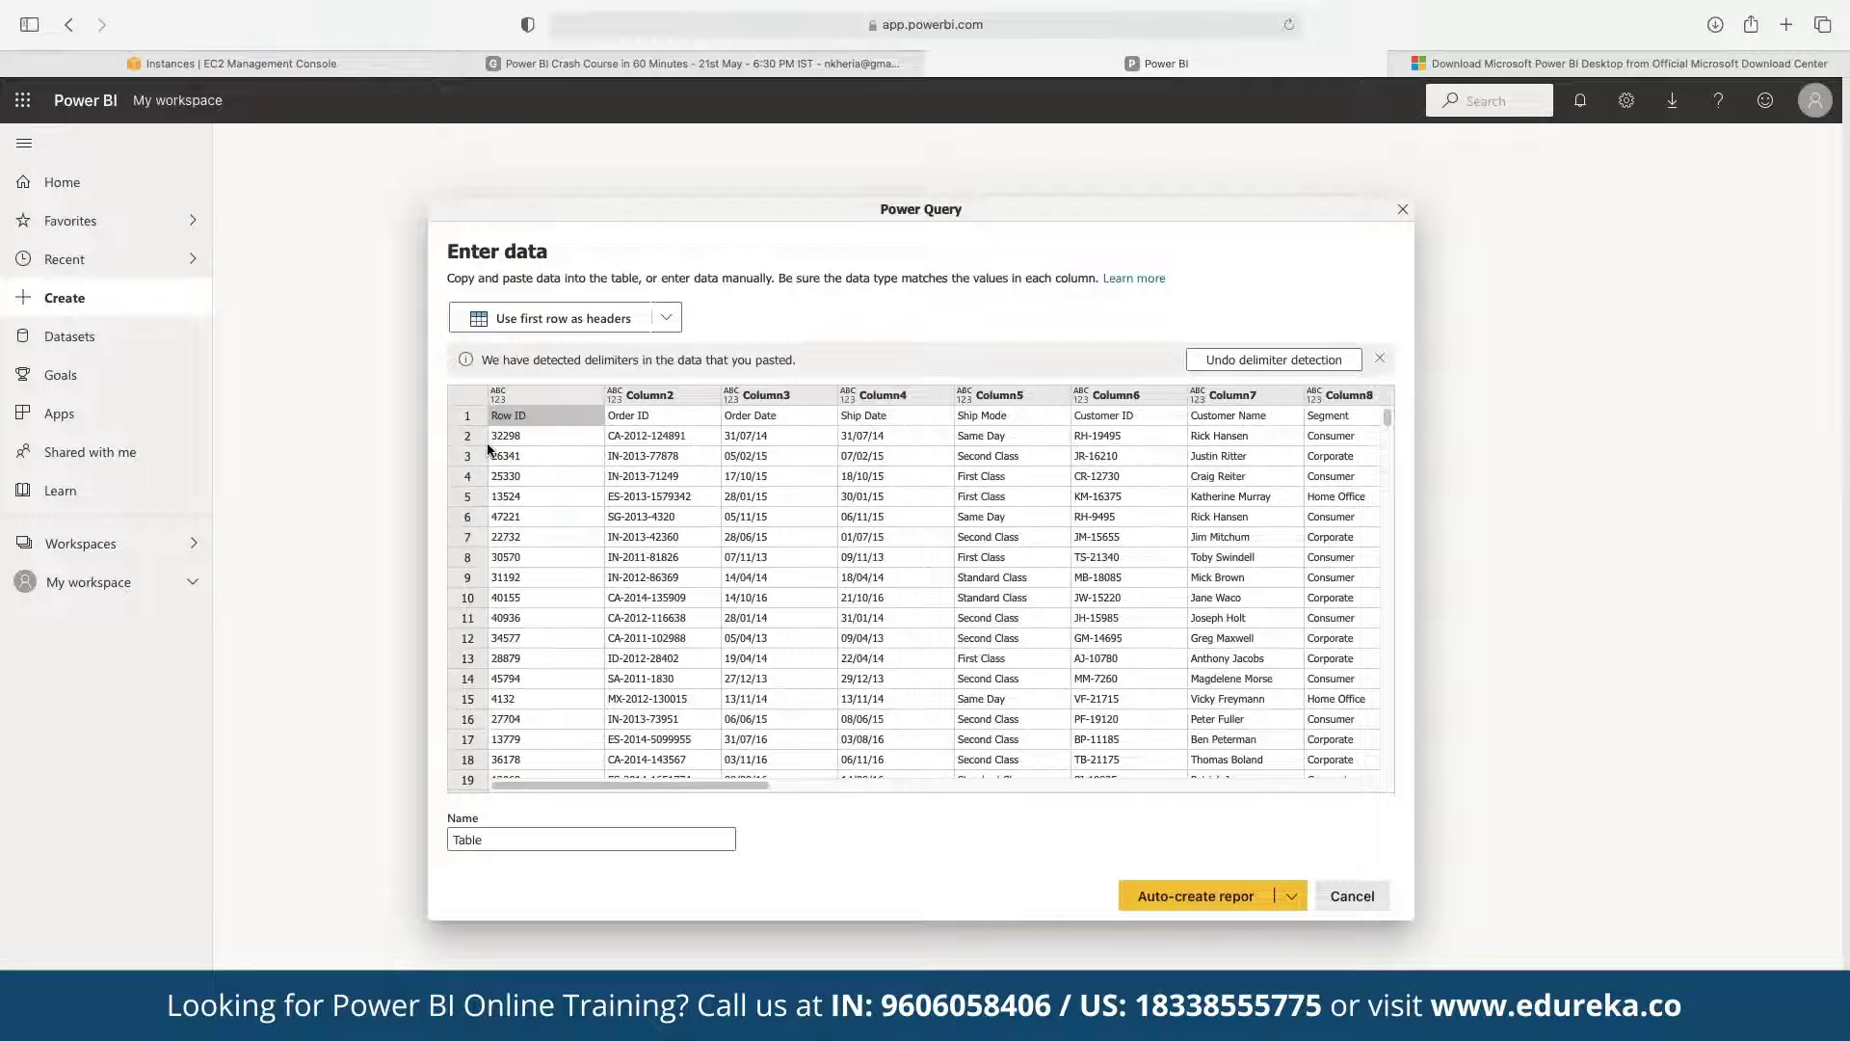
left_click(467, 416)
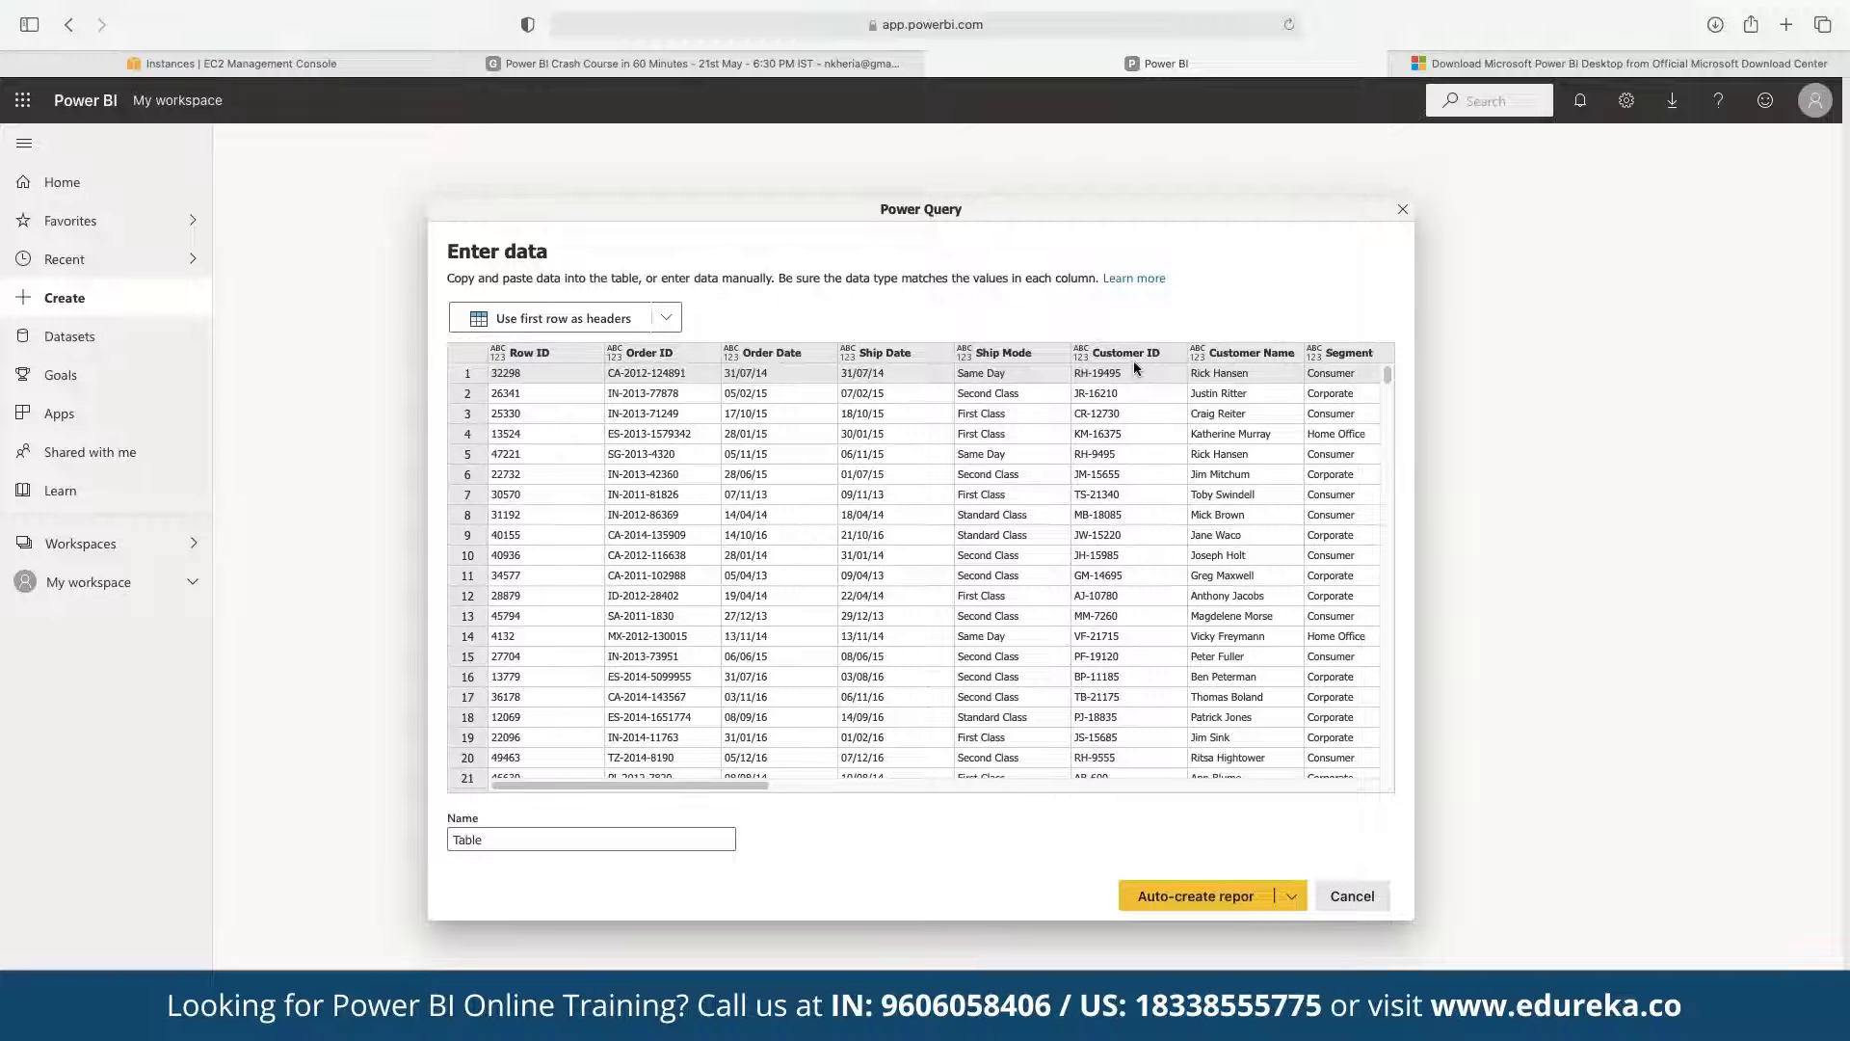
- Name the pasted table Orders and create a blank report from it
left_click(633, 842)
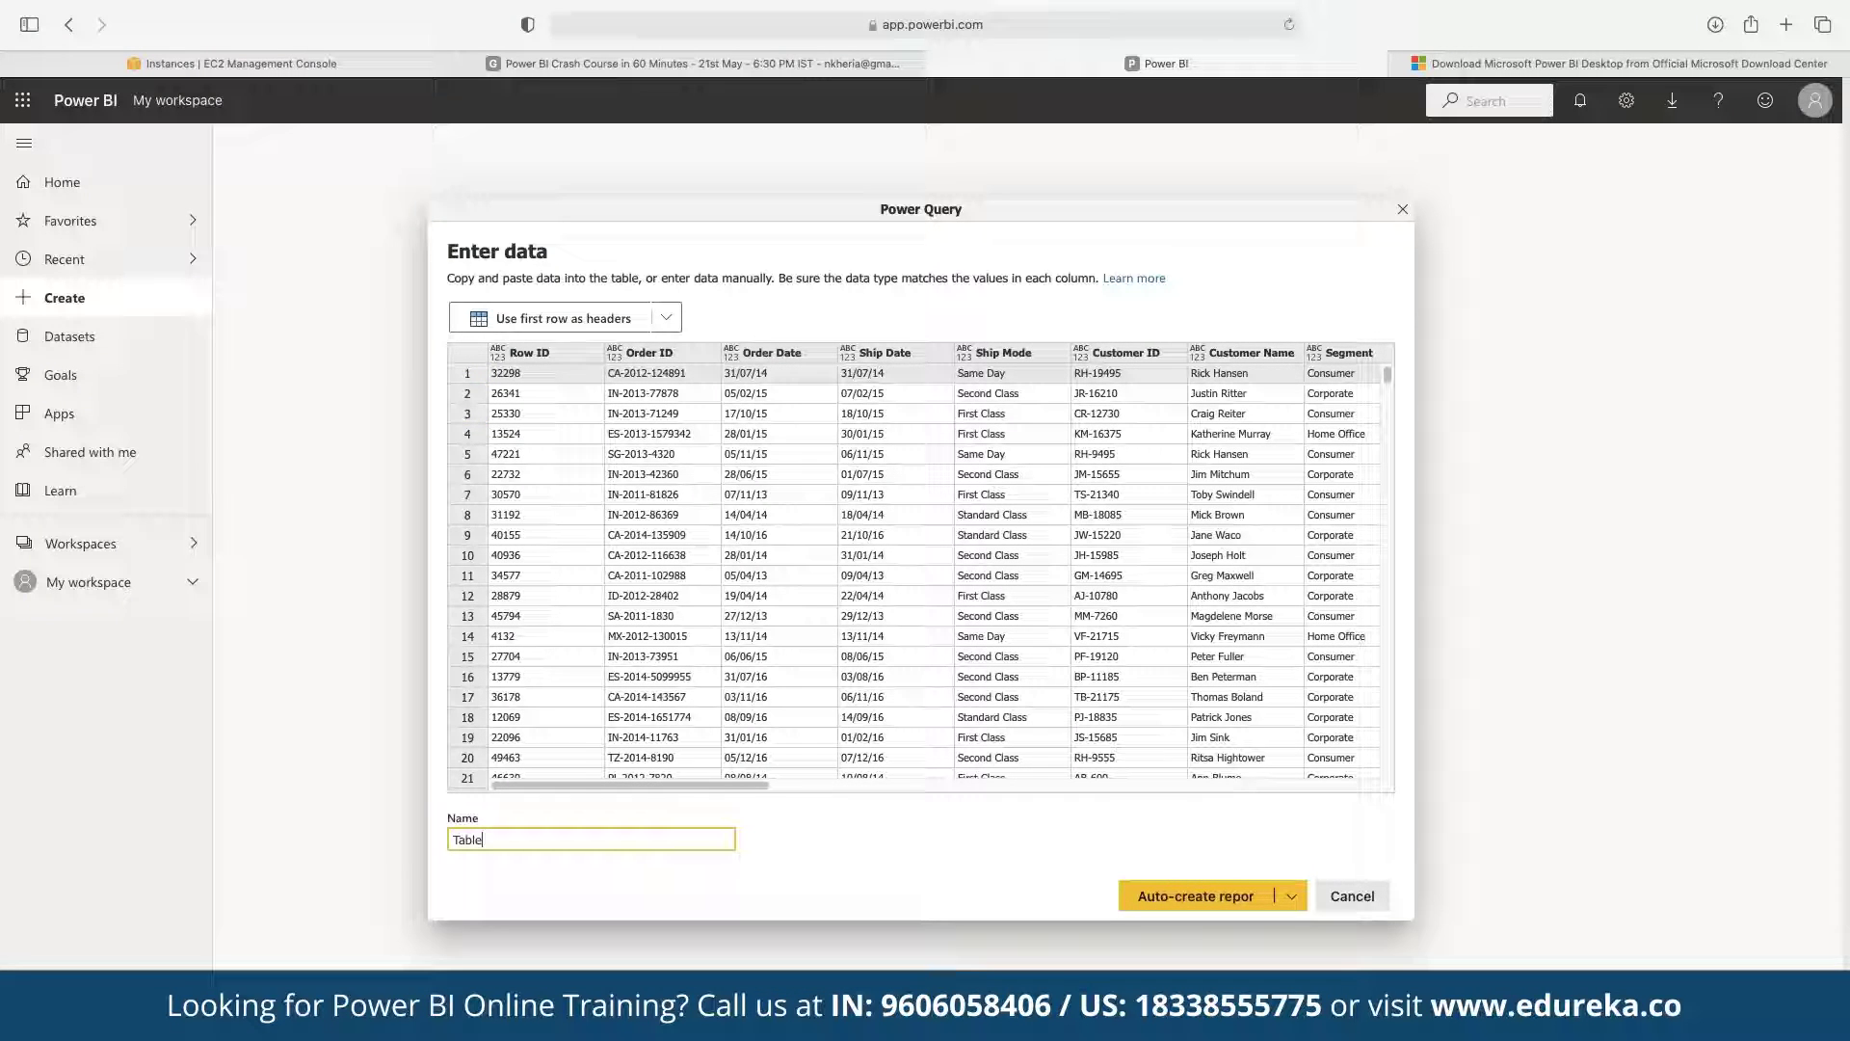
key("super+a")
type("Gloabl-S")
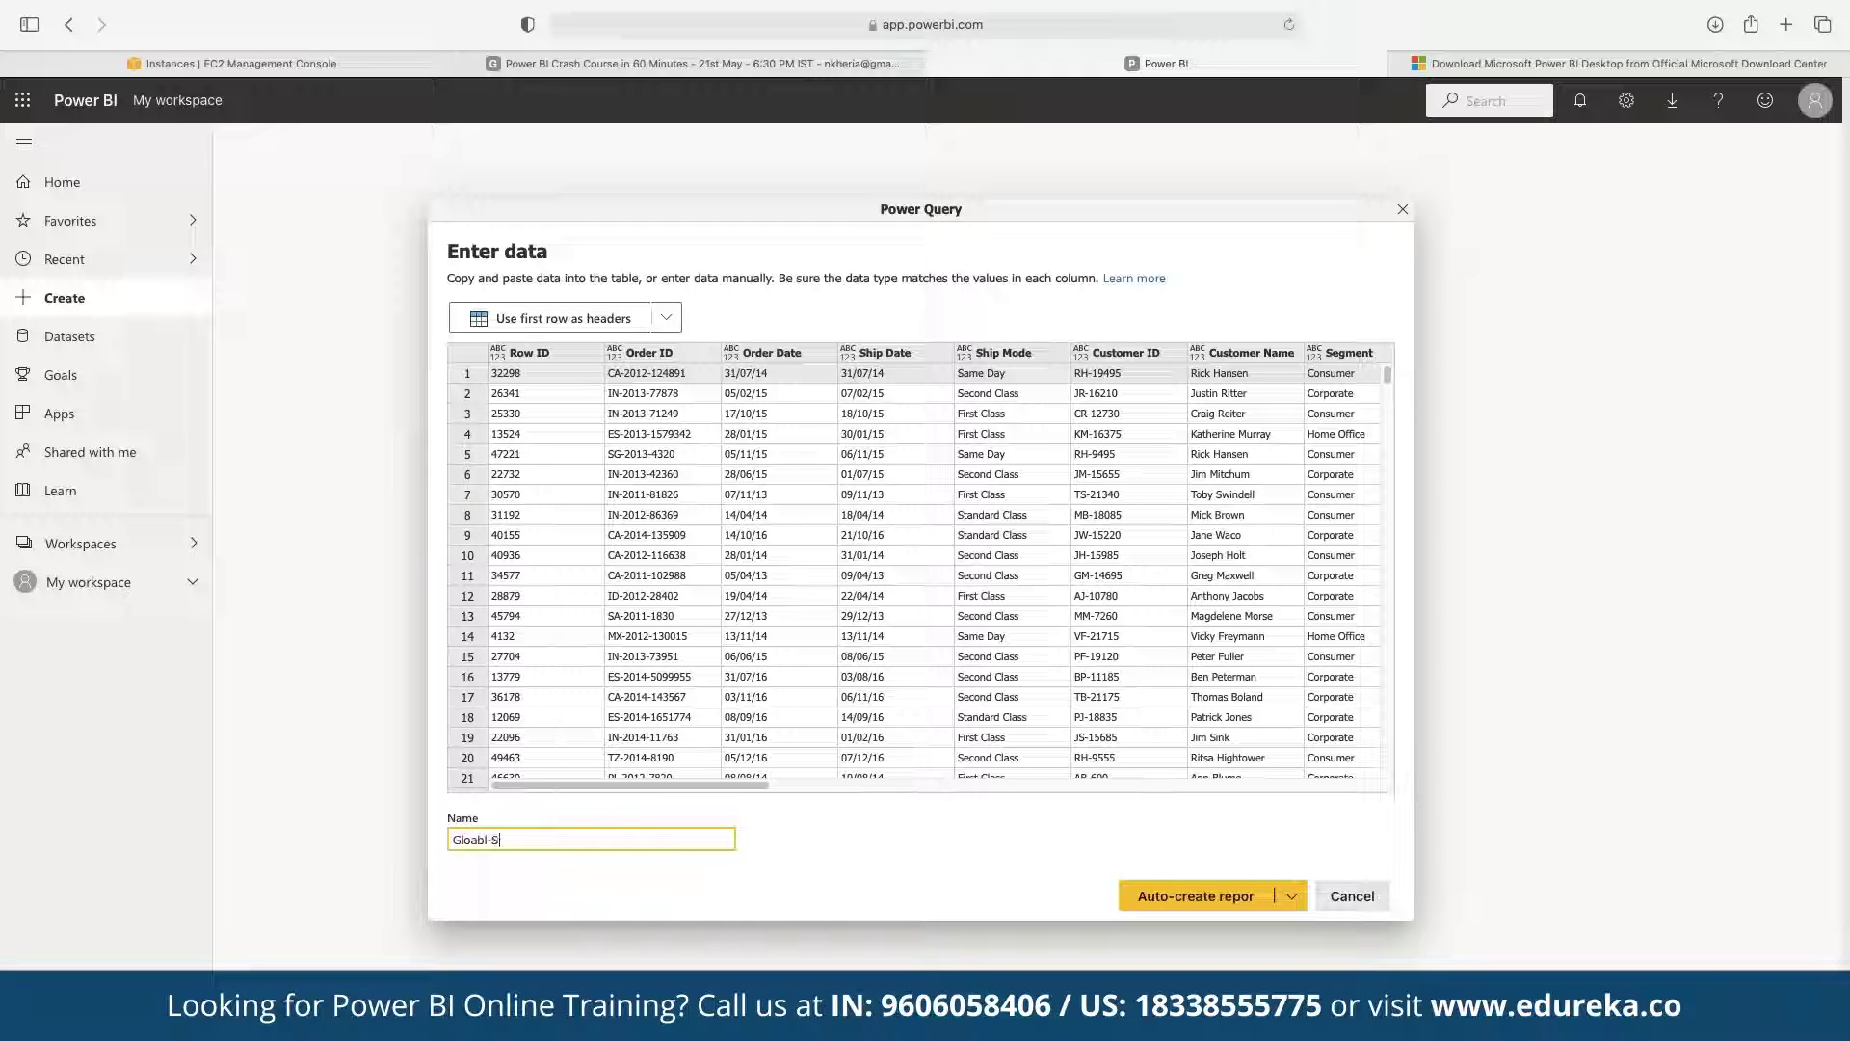
type("upersto")
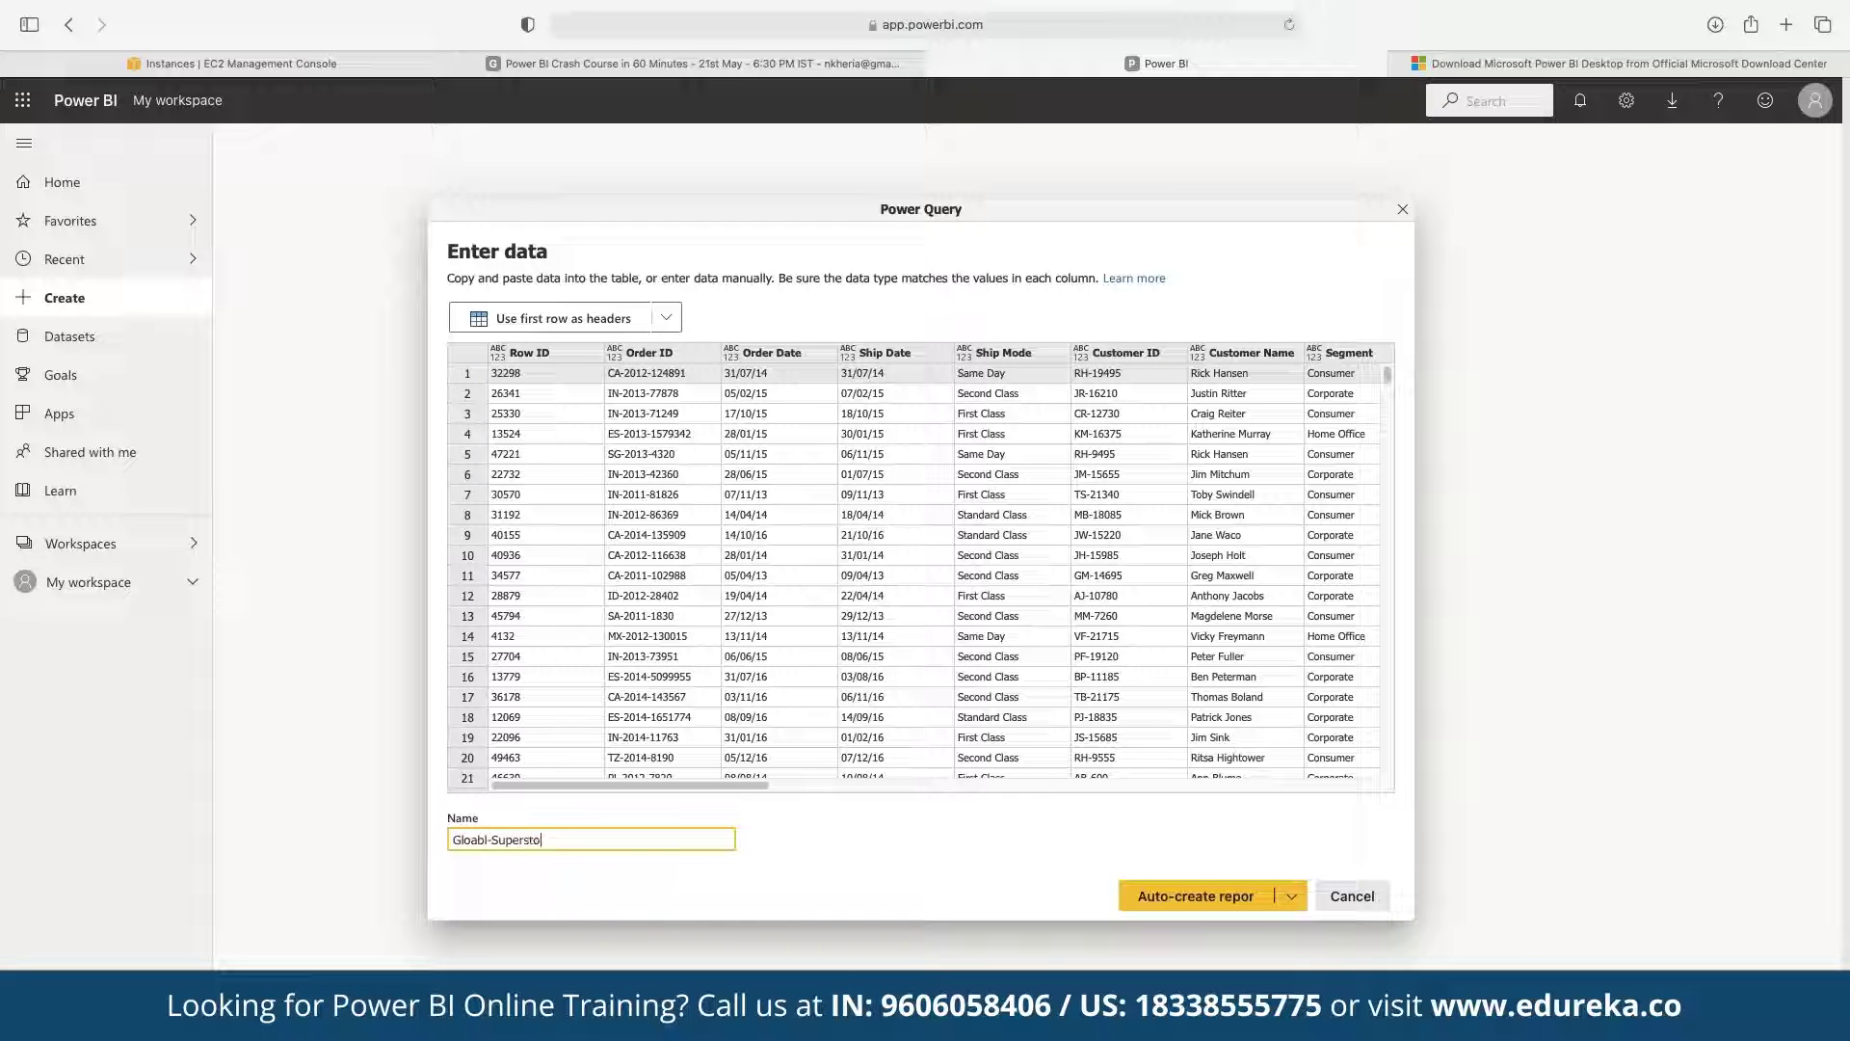
key("BackSpace")
key("BackSpace")
key("BackSpace")
key("BackSpace")
key("BackSpace")
key("BackSpace")
key("BackSpace")
key("BackSpace")
key("BackSpace")
key("BackSpace")
key("BackSpace")
key("BackSpace")
type("O")
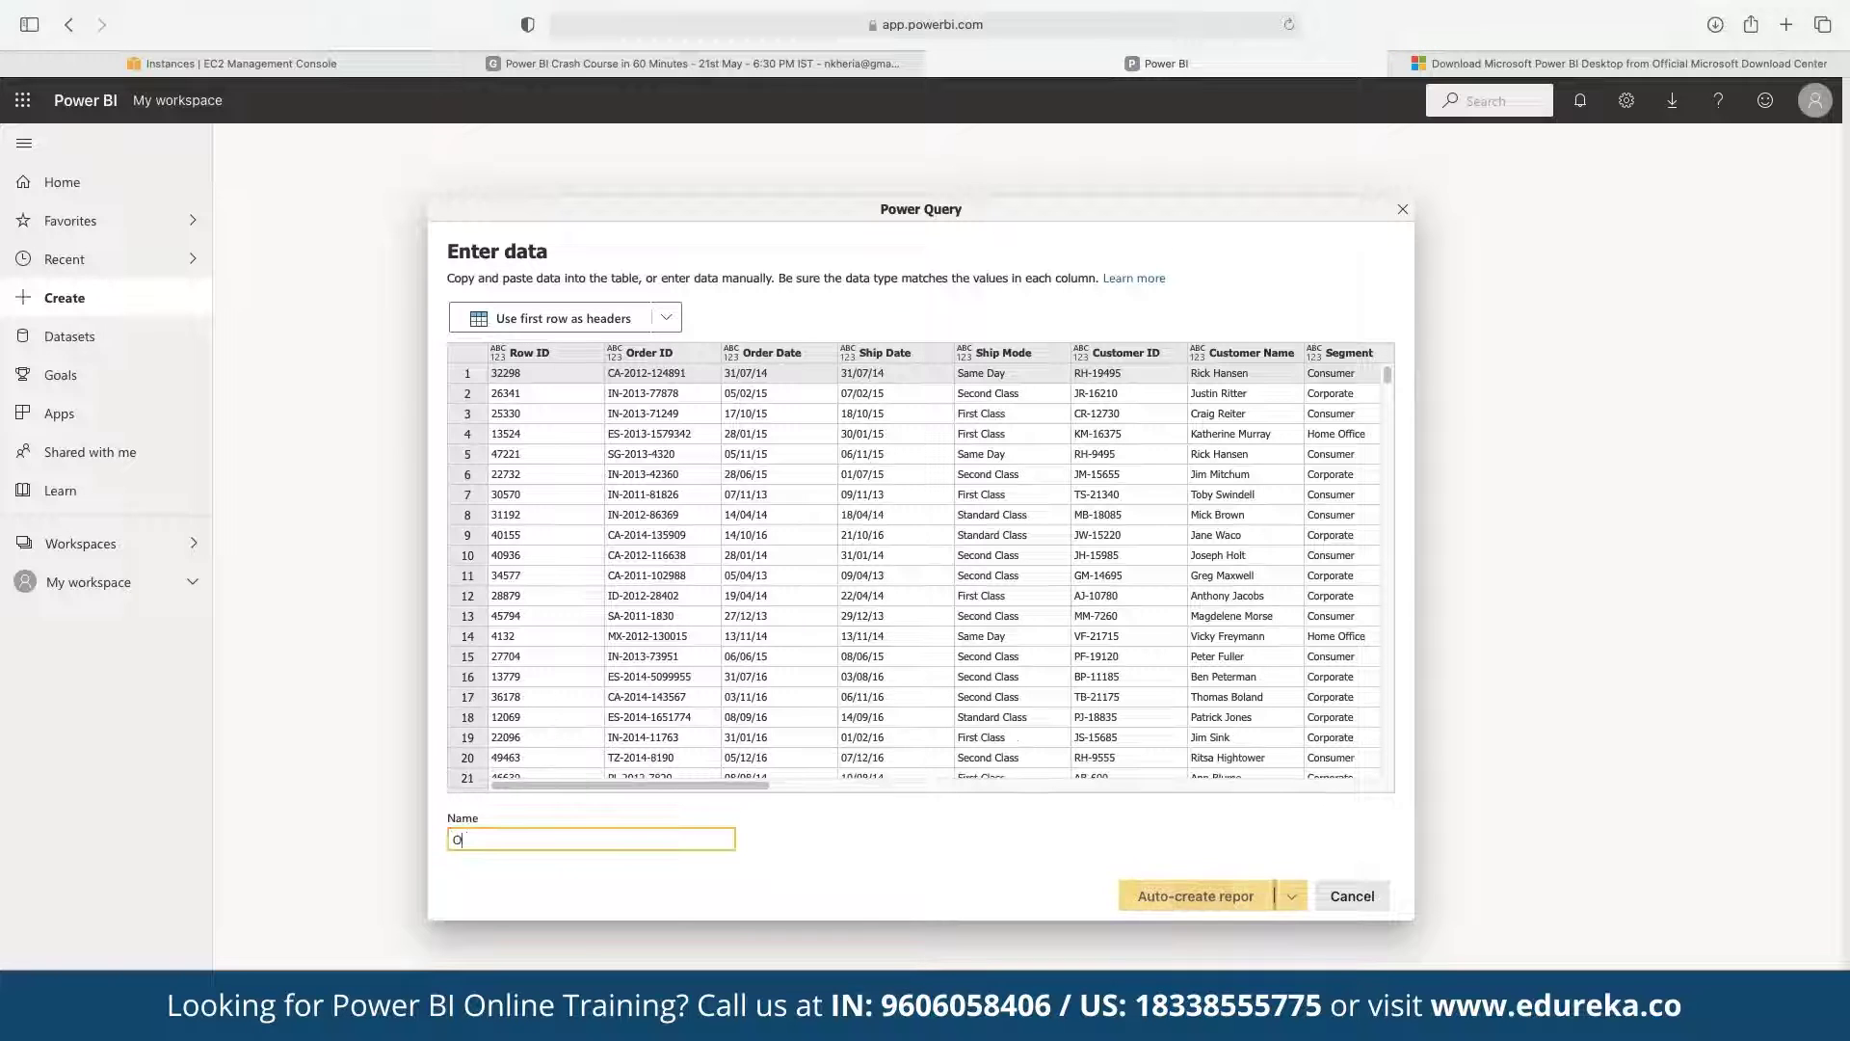
type("rders")
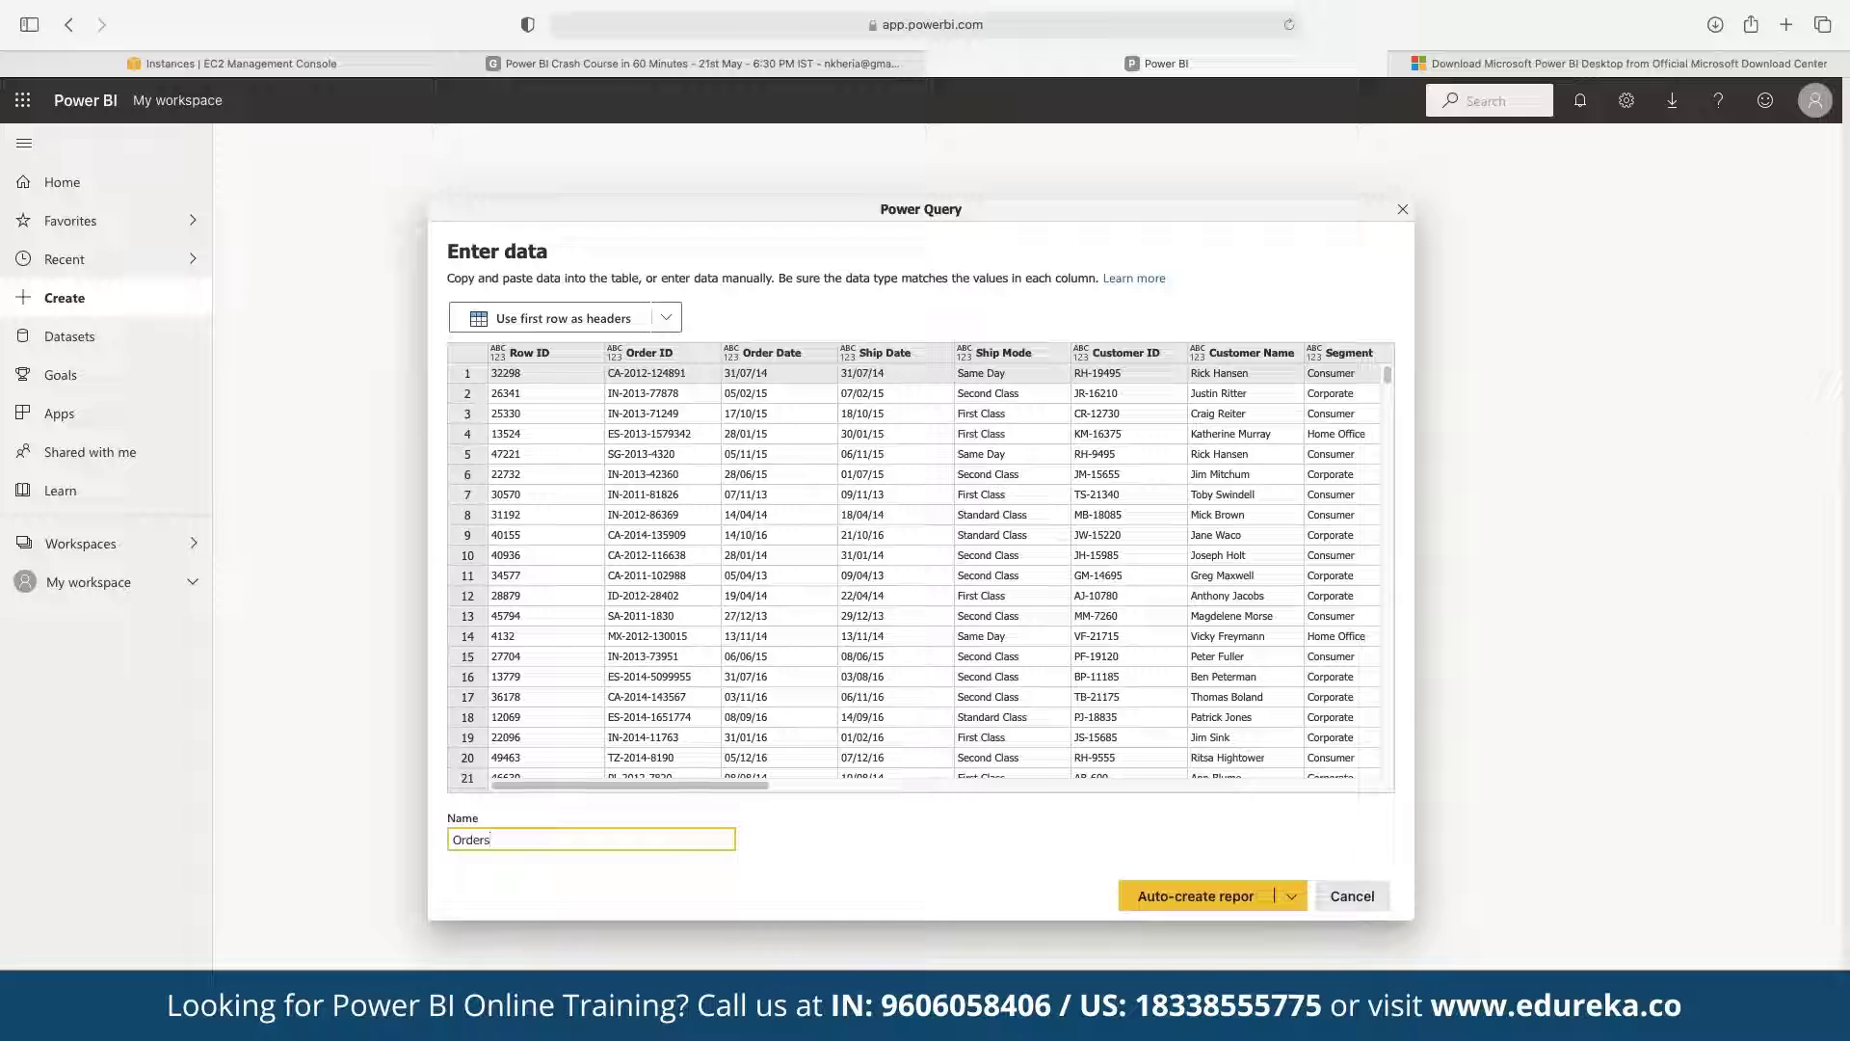
left_click(1292, 896)
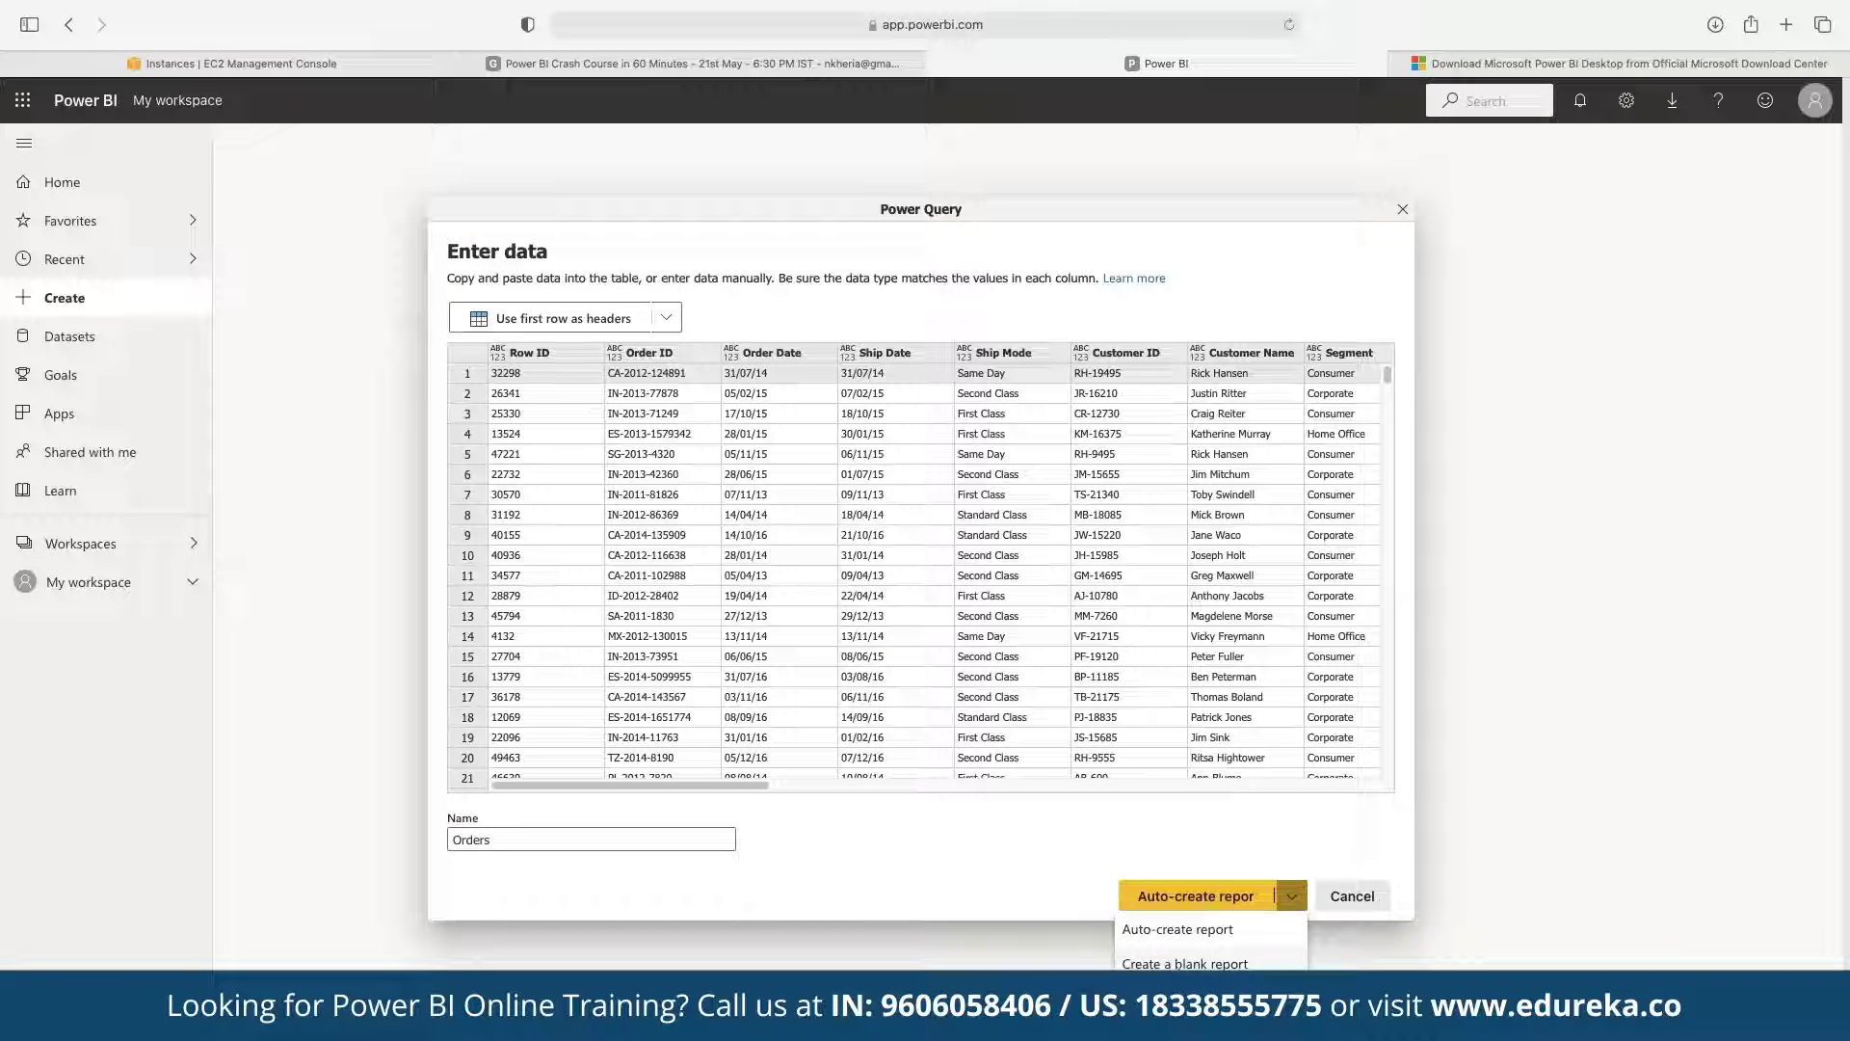
left_click(1239, 958)
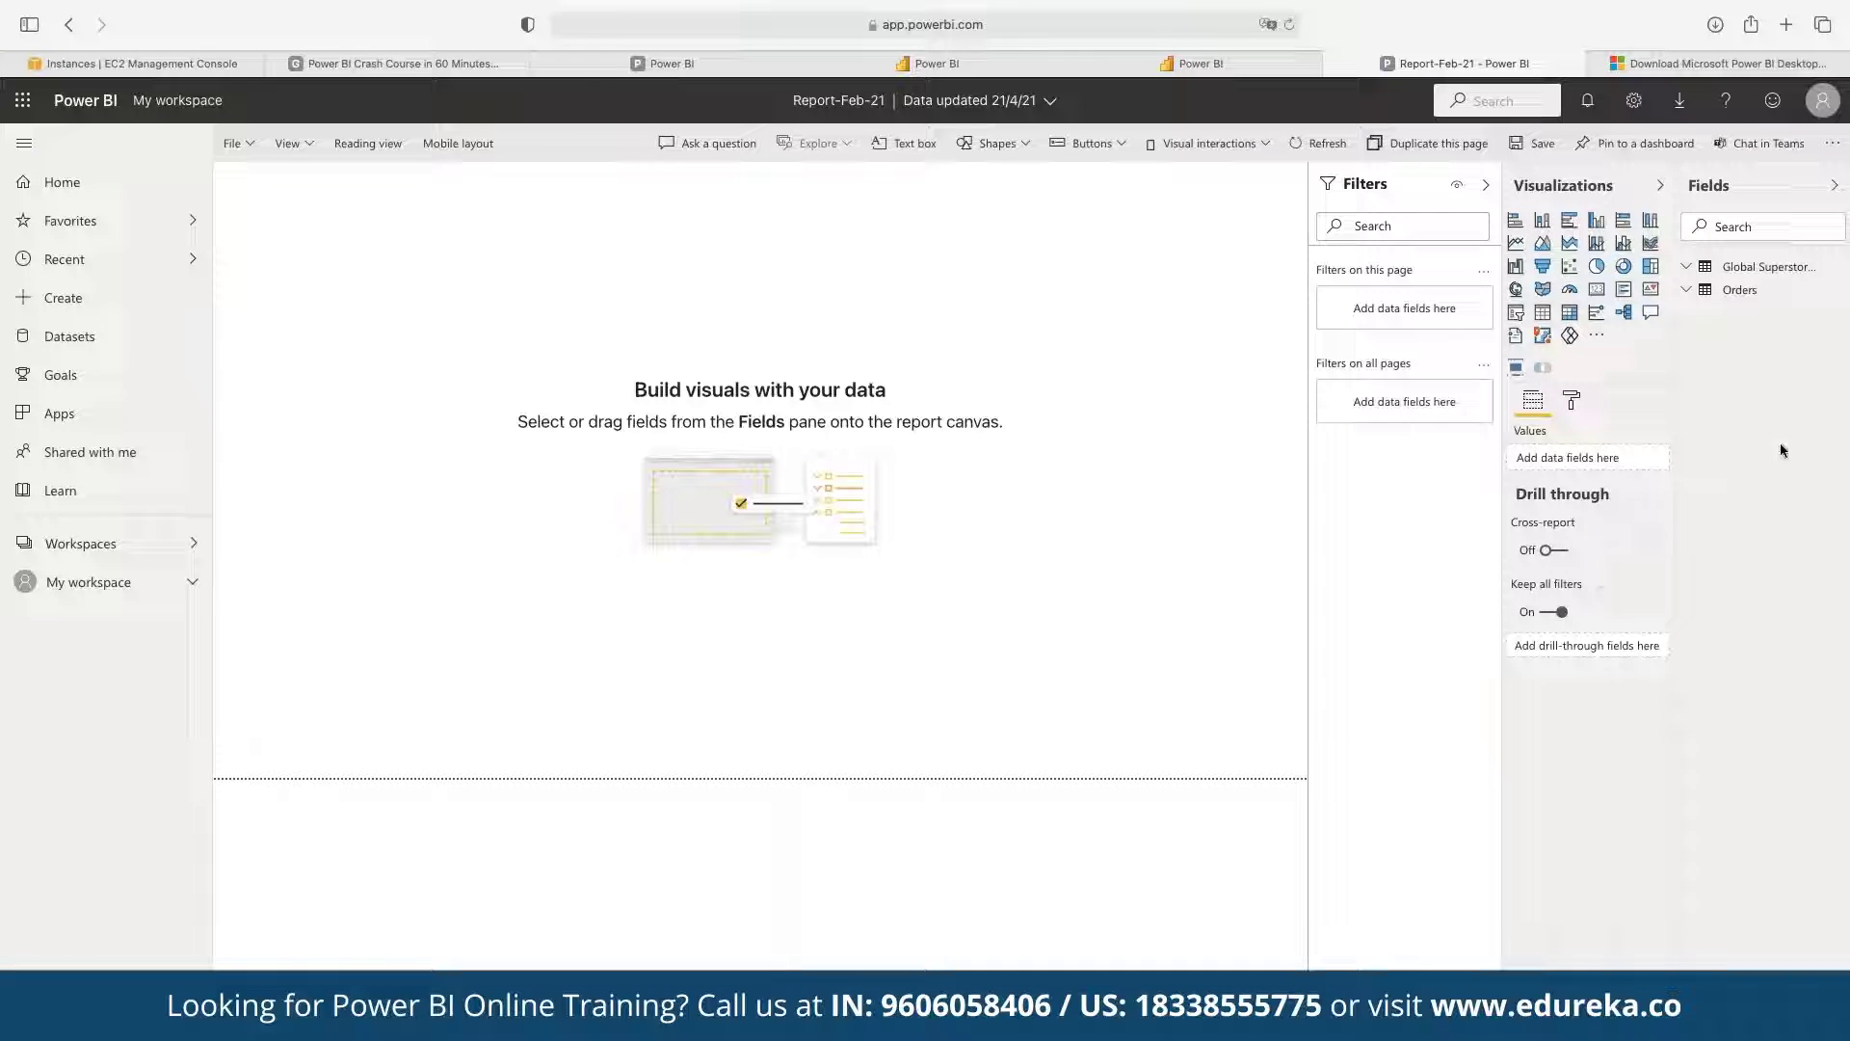
- Plot Profit by Order Date from the Orders table as a column chart and enlarge it on the report page
left_click(1687, 290)
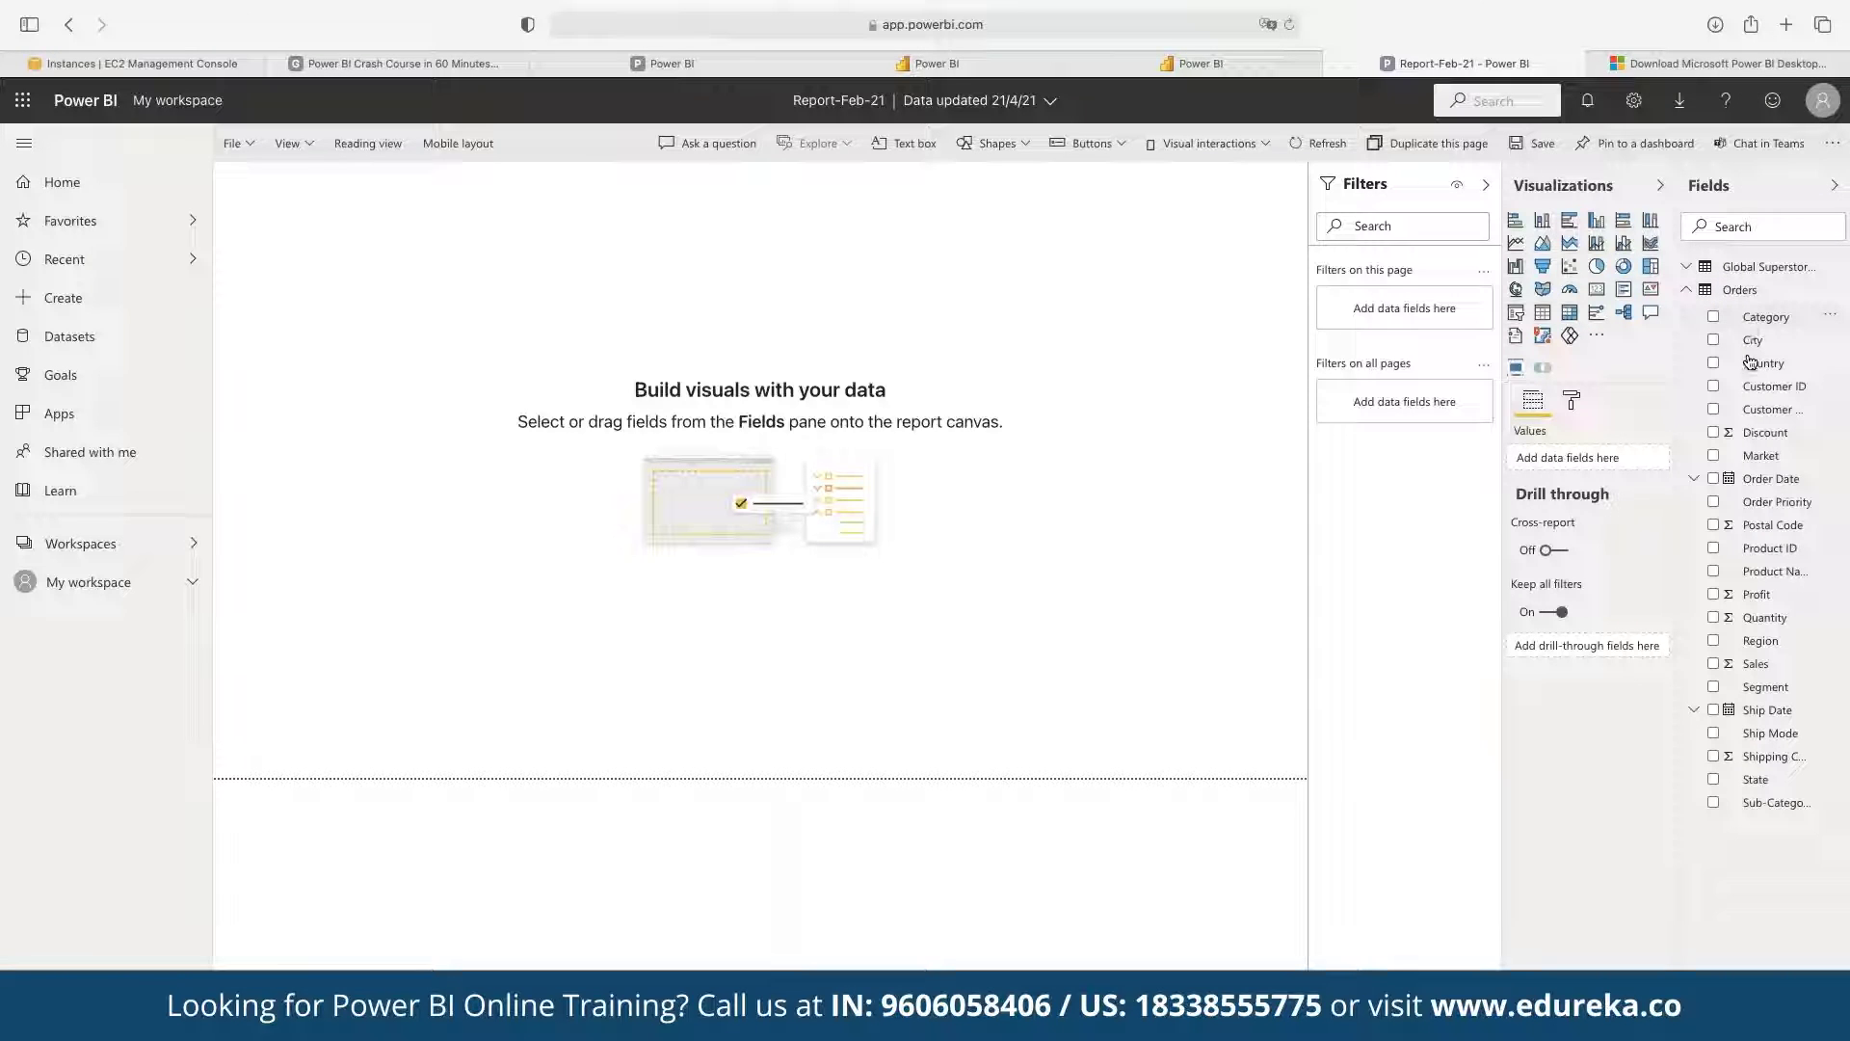
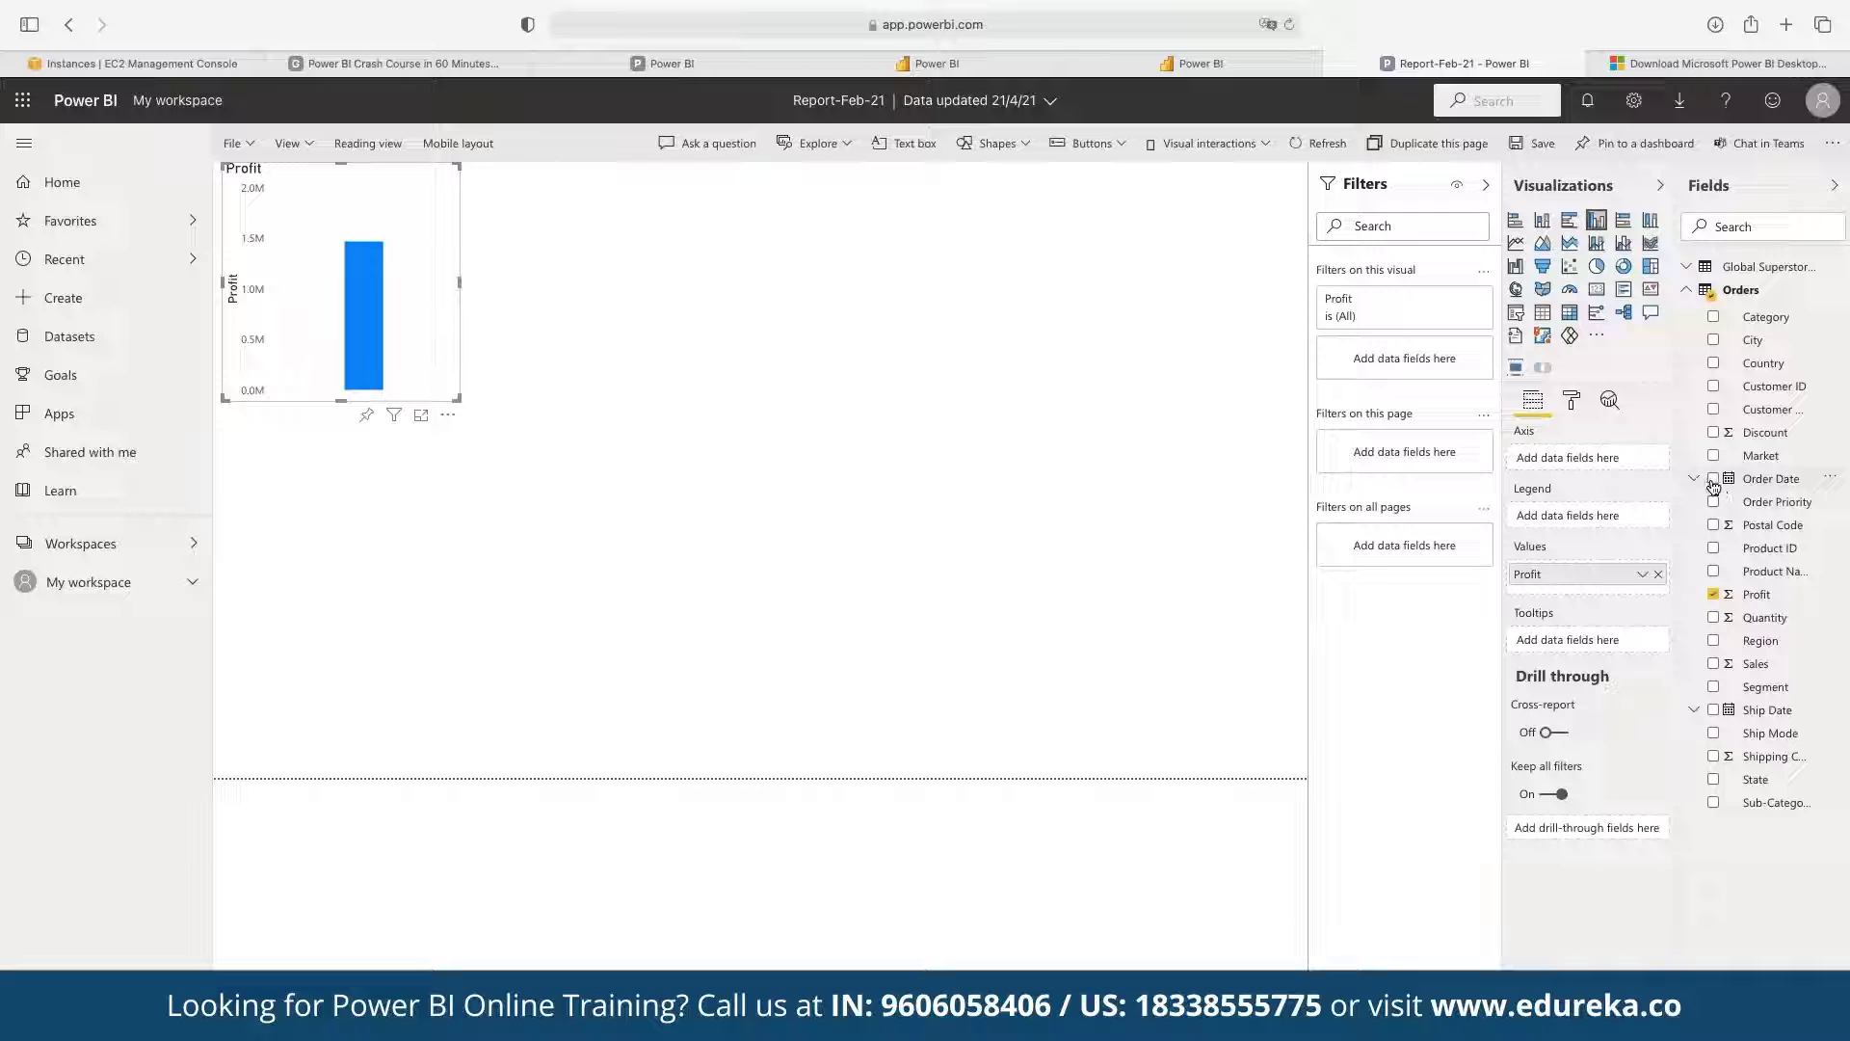
left_click(1713, 482)
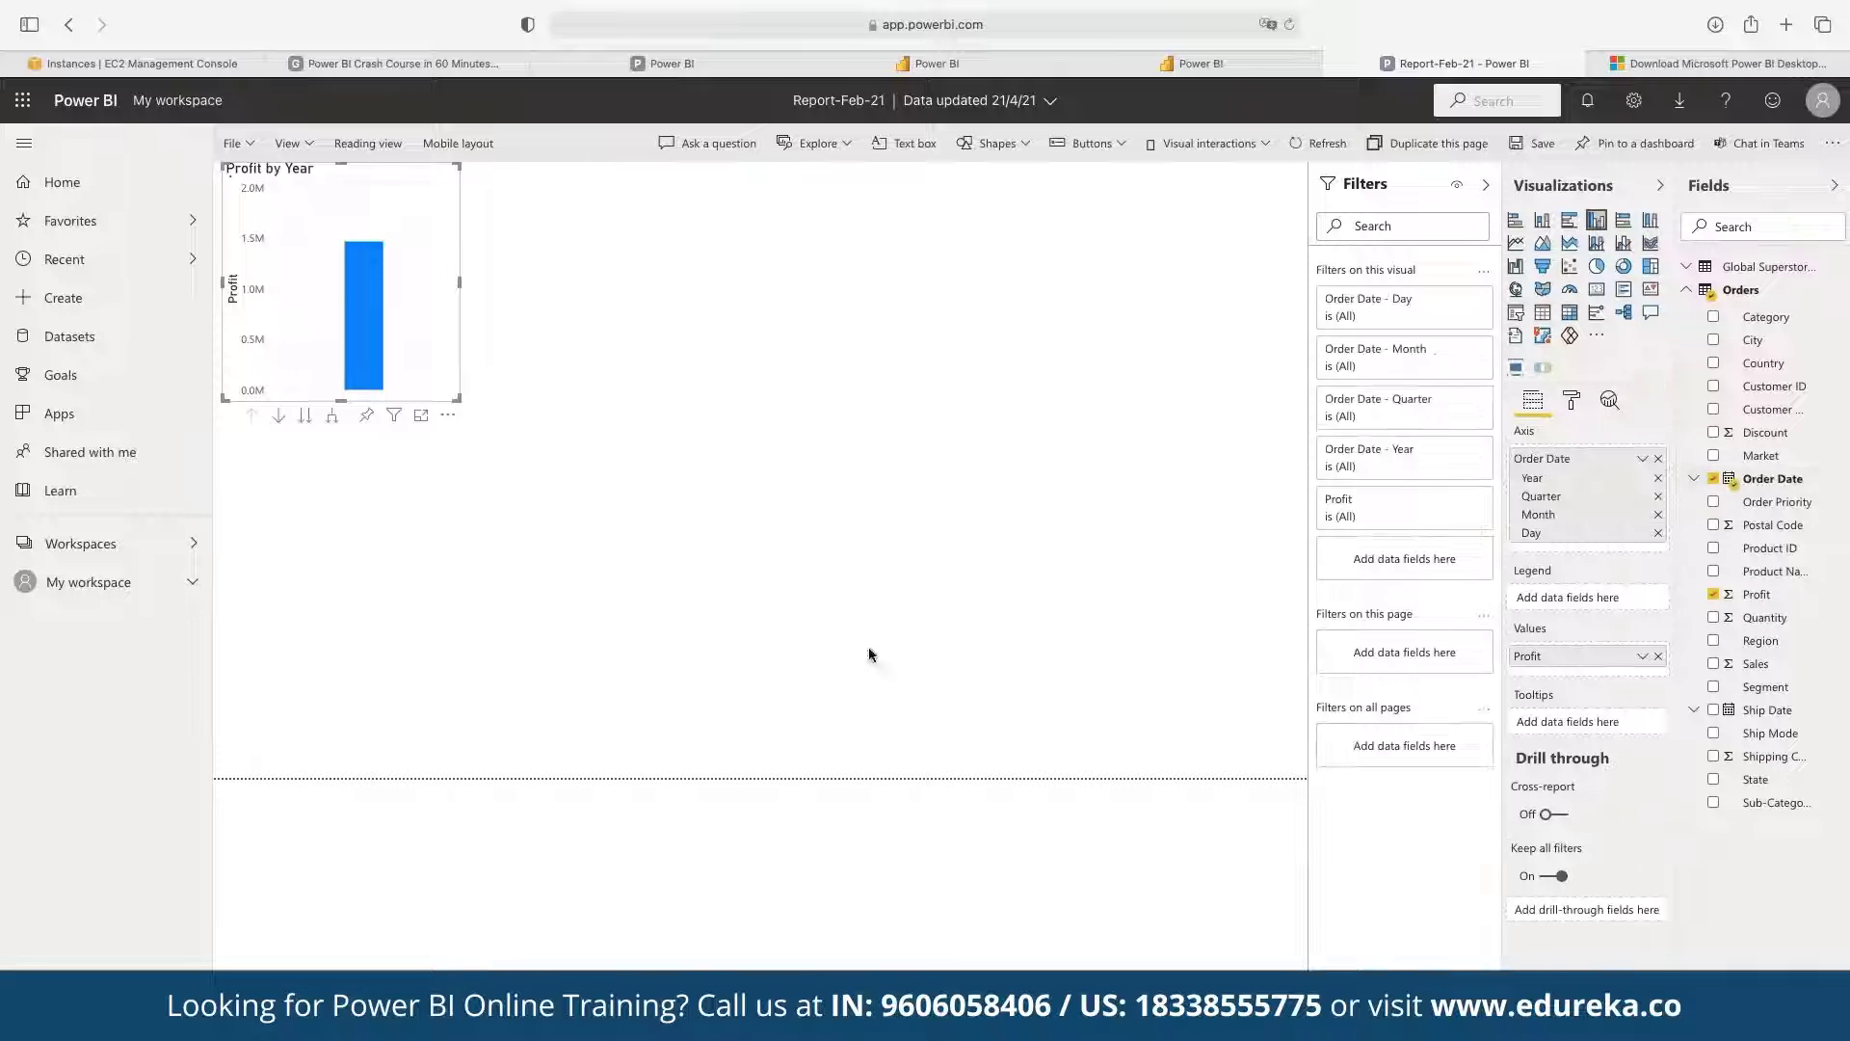
left_click_drag(459, 401, 835, 614)
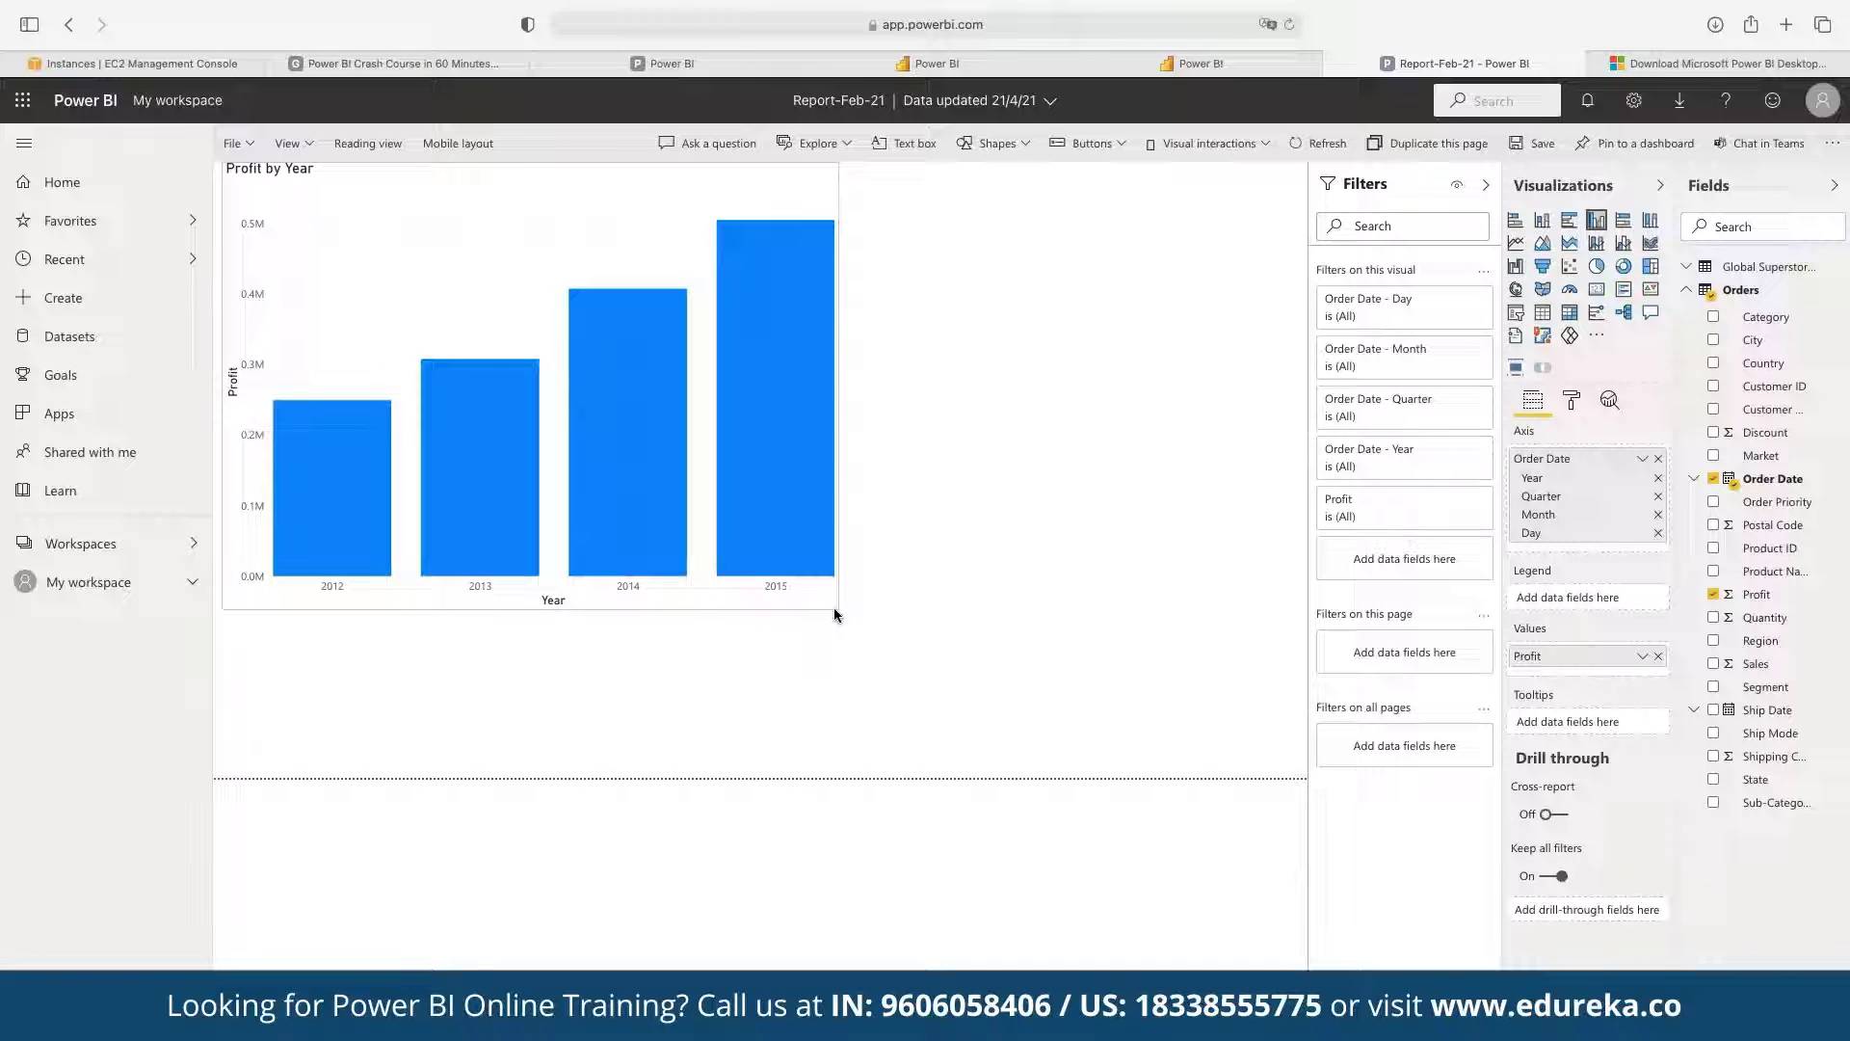
left_click_drag(835, 613, 756, 541)
left_click(755, 542)
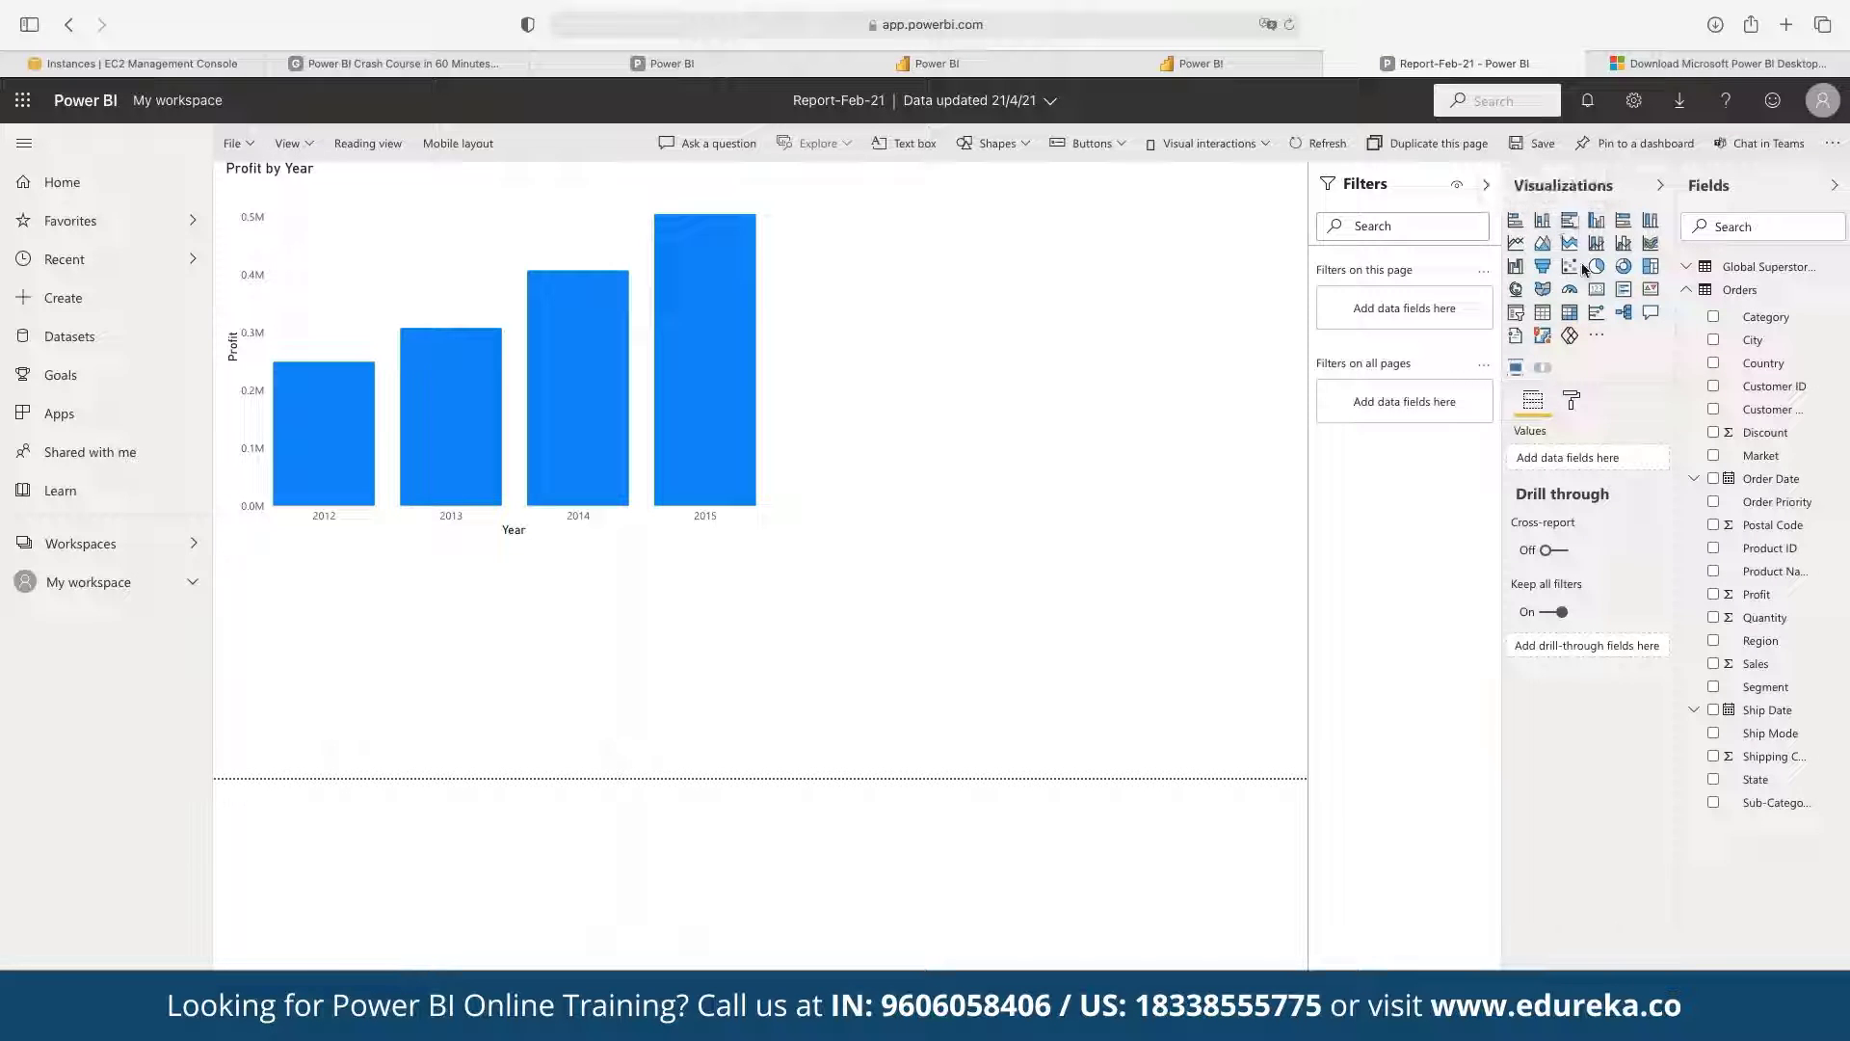
- Add an empty line chart visual below the Profit by Year column chart, and convert that column chart to a line chart
left_click(1516, 245)
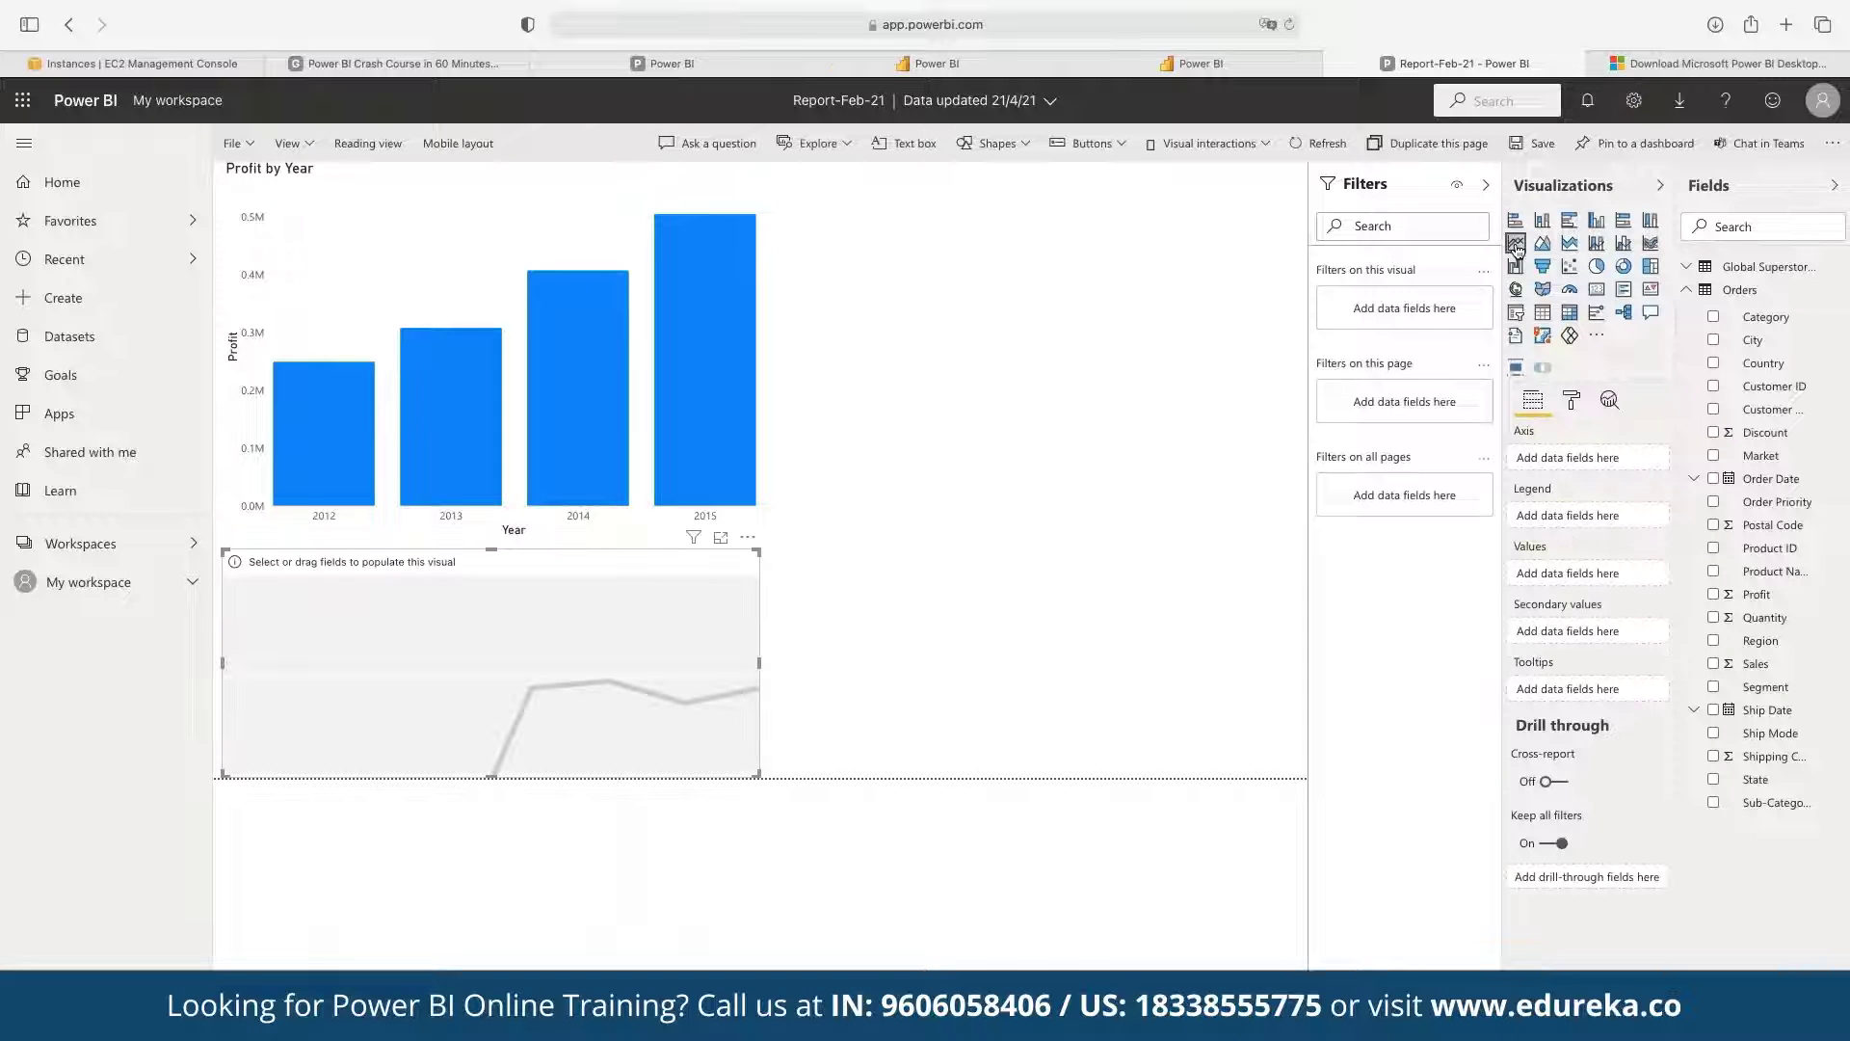
left_click(547, 219)
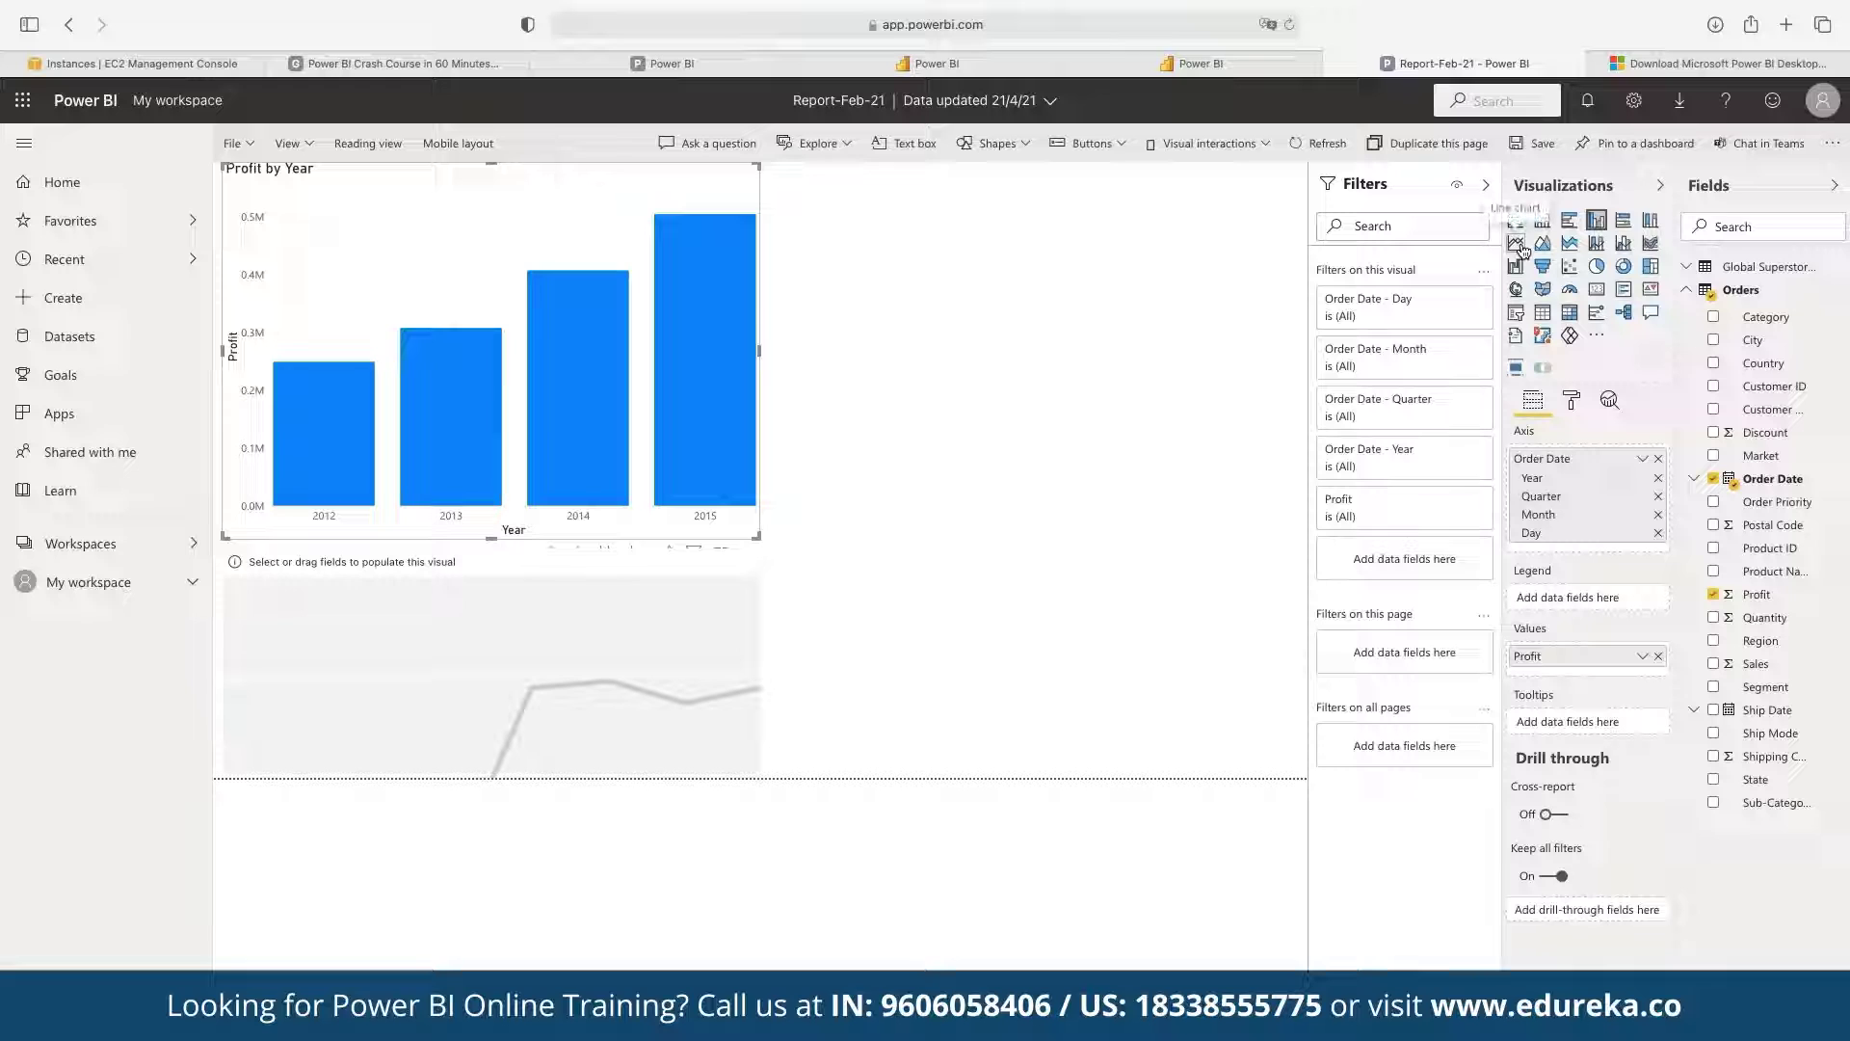
left_click(1518, 245)
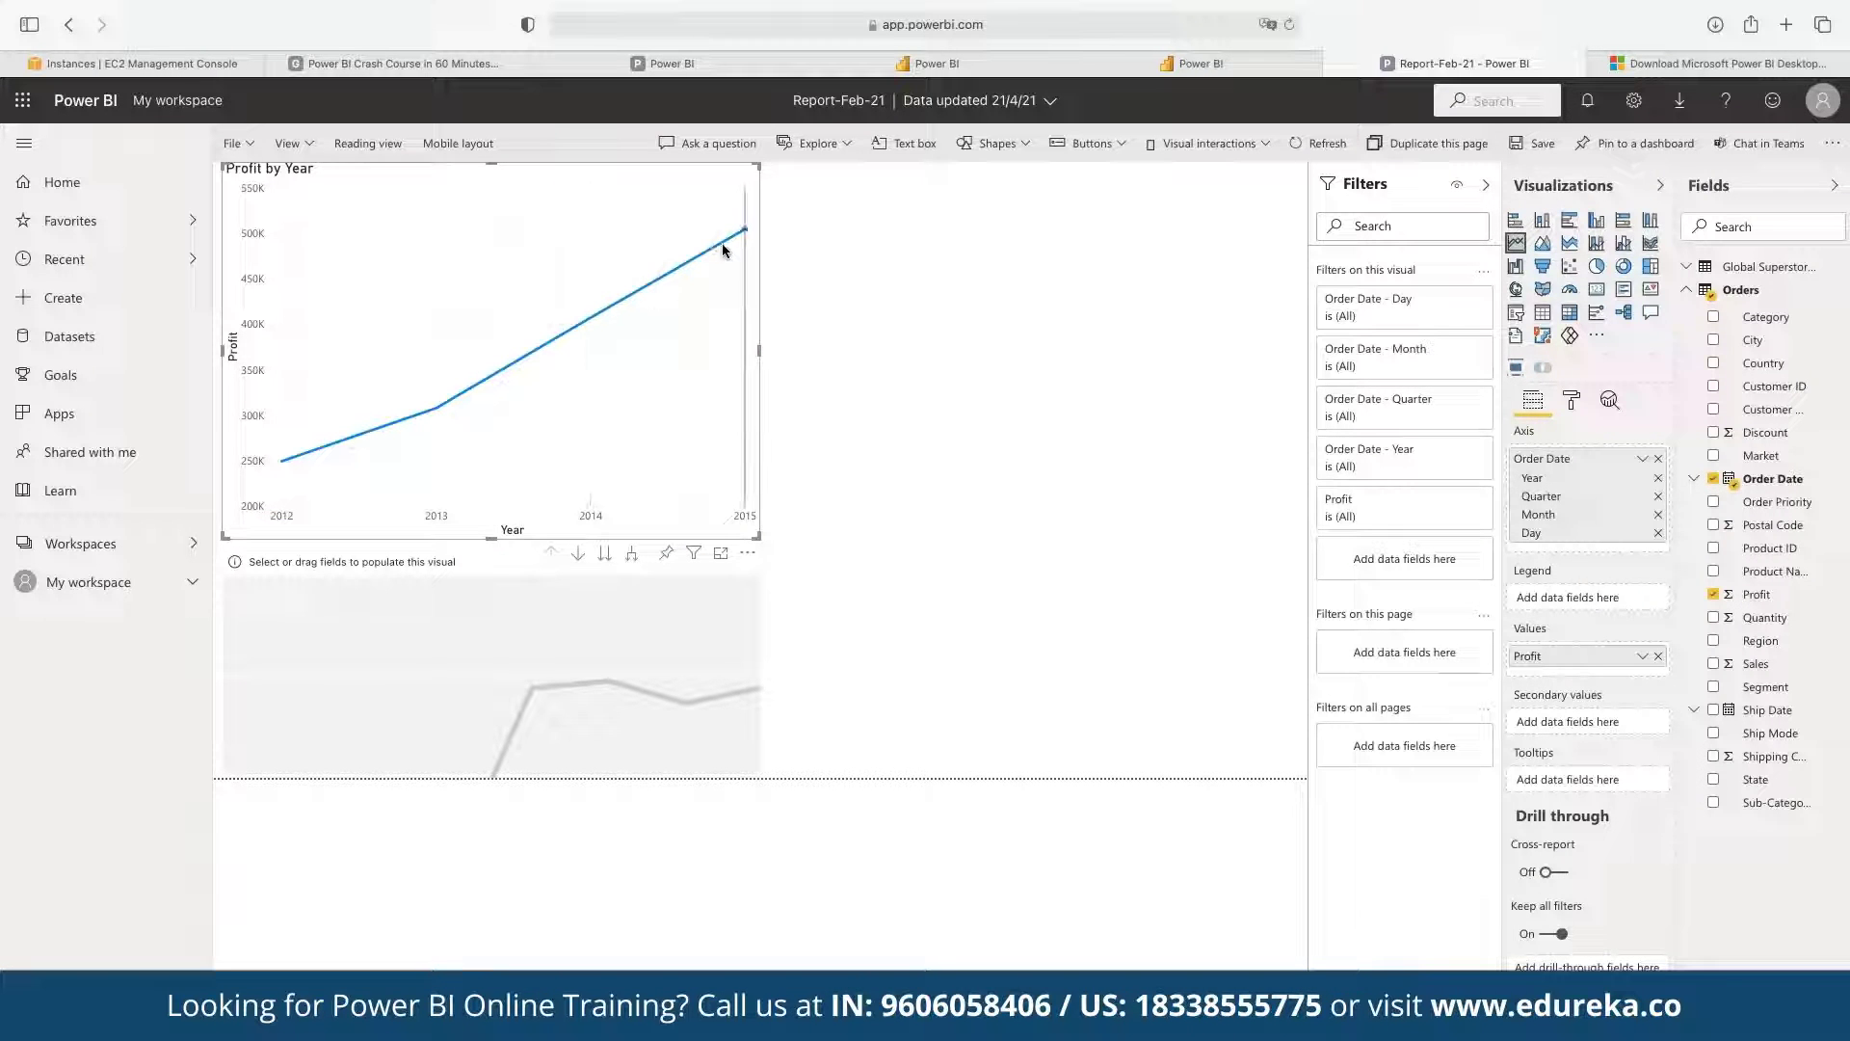
- Remove the Profit by Year line chart from the report page
left_click(748, 556)
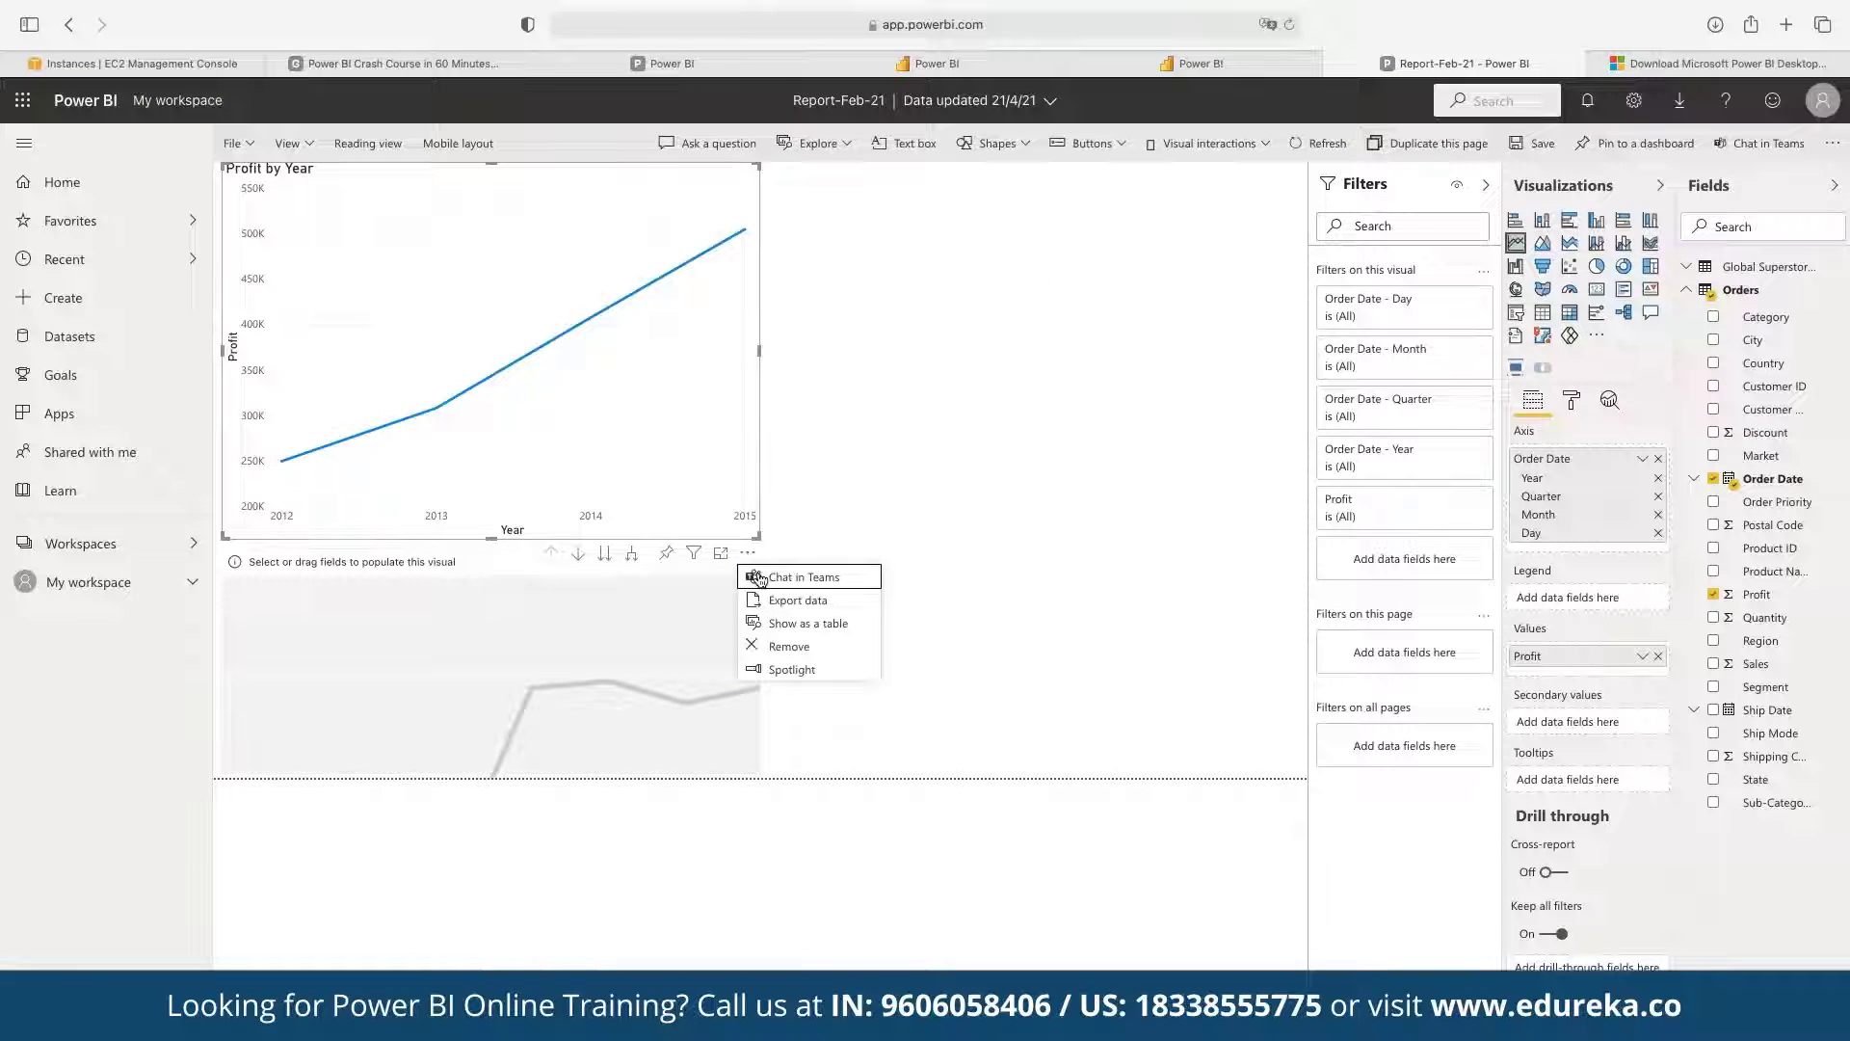
left_click(786, 645)
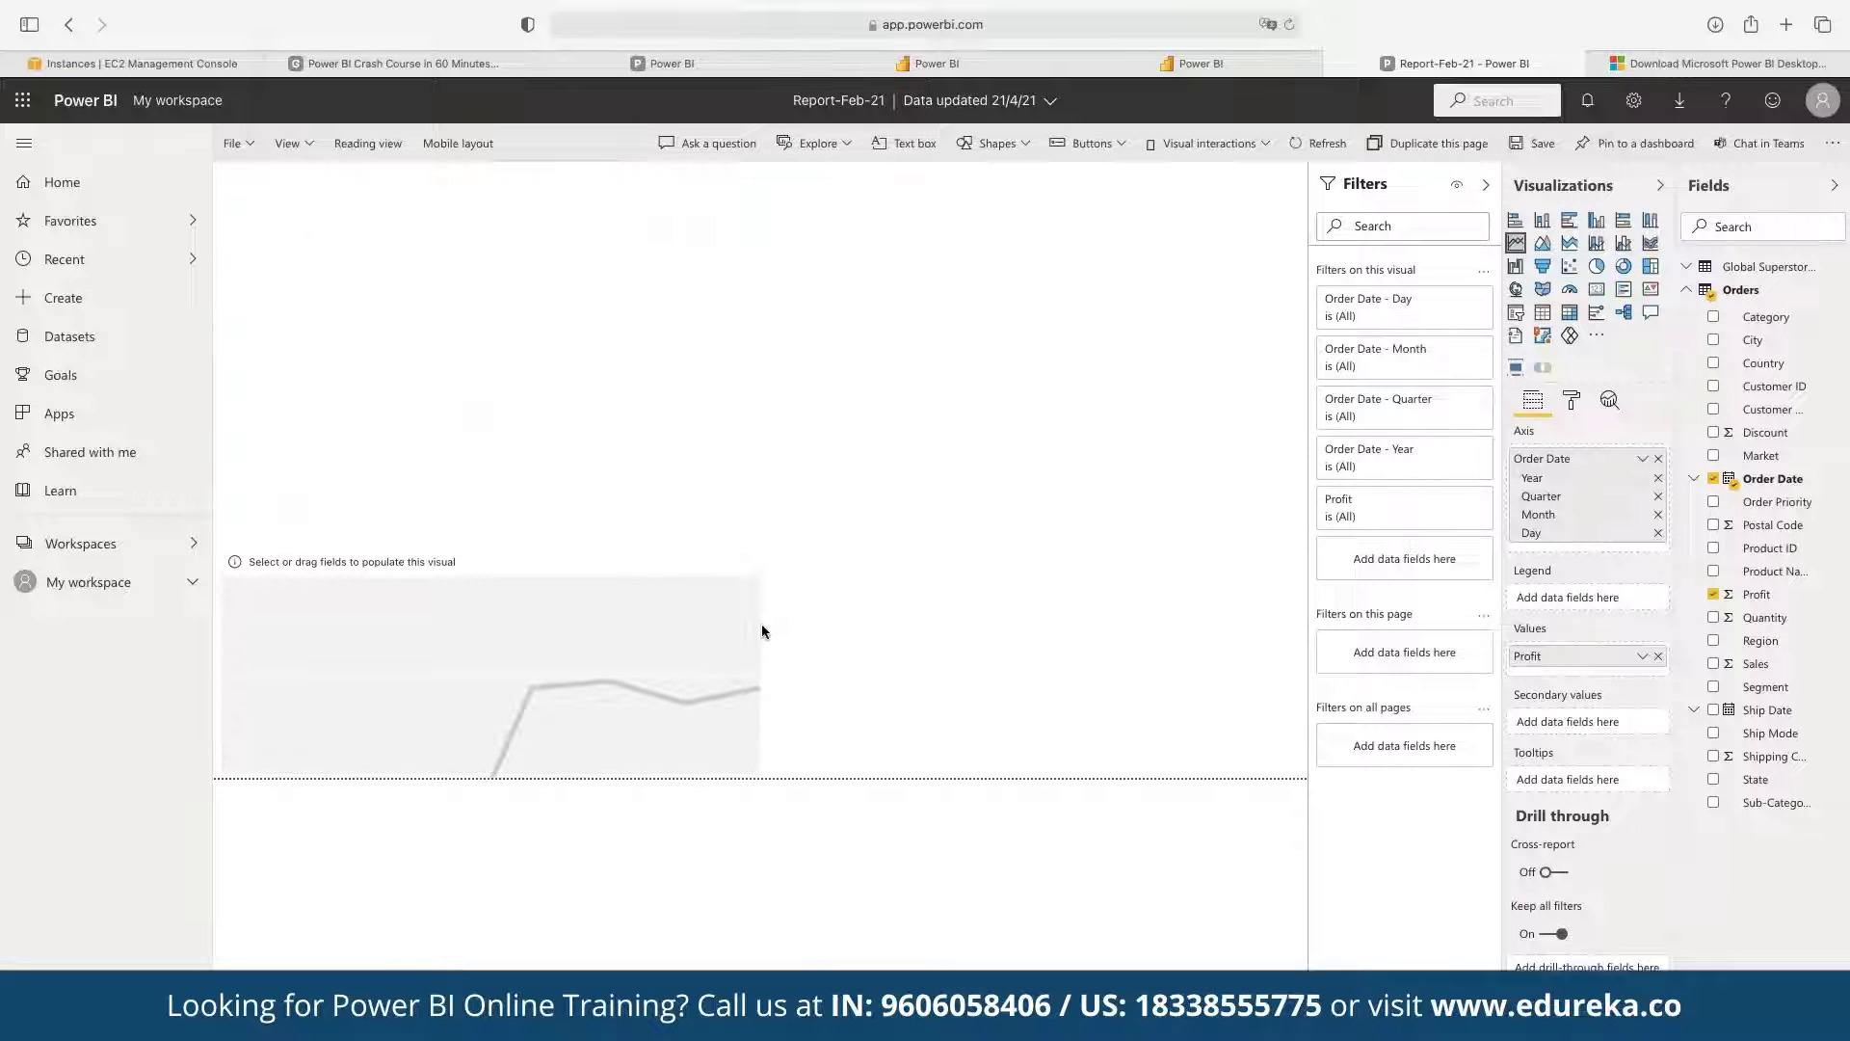
- Restore the deleted Profit by Year line chart and remove the empty line chart visual below it
key("ctrl+z")
left_click(752, 566)
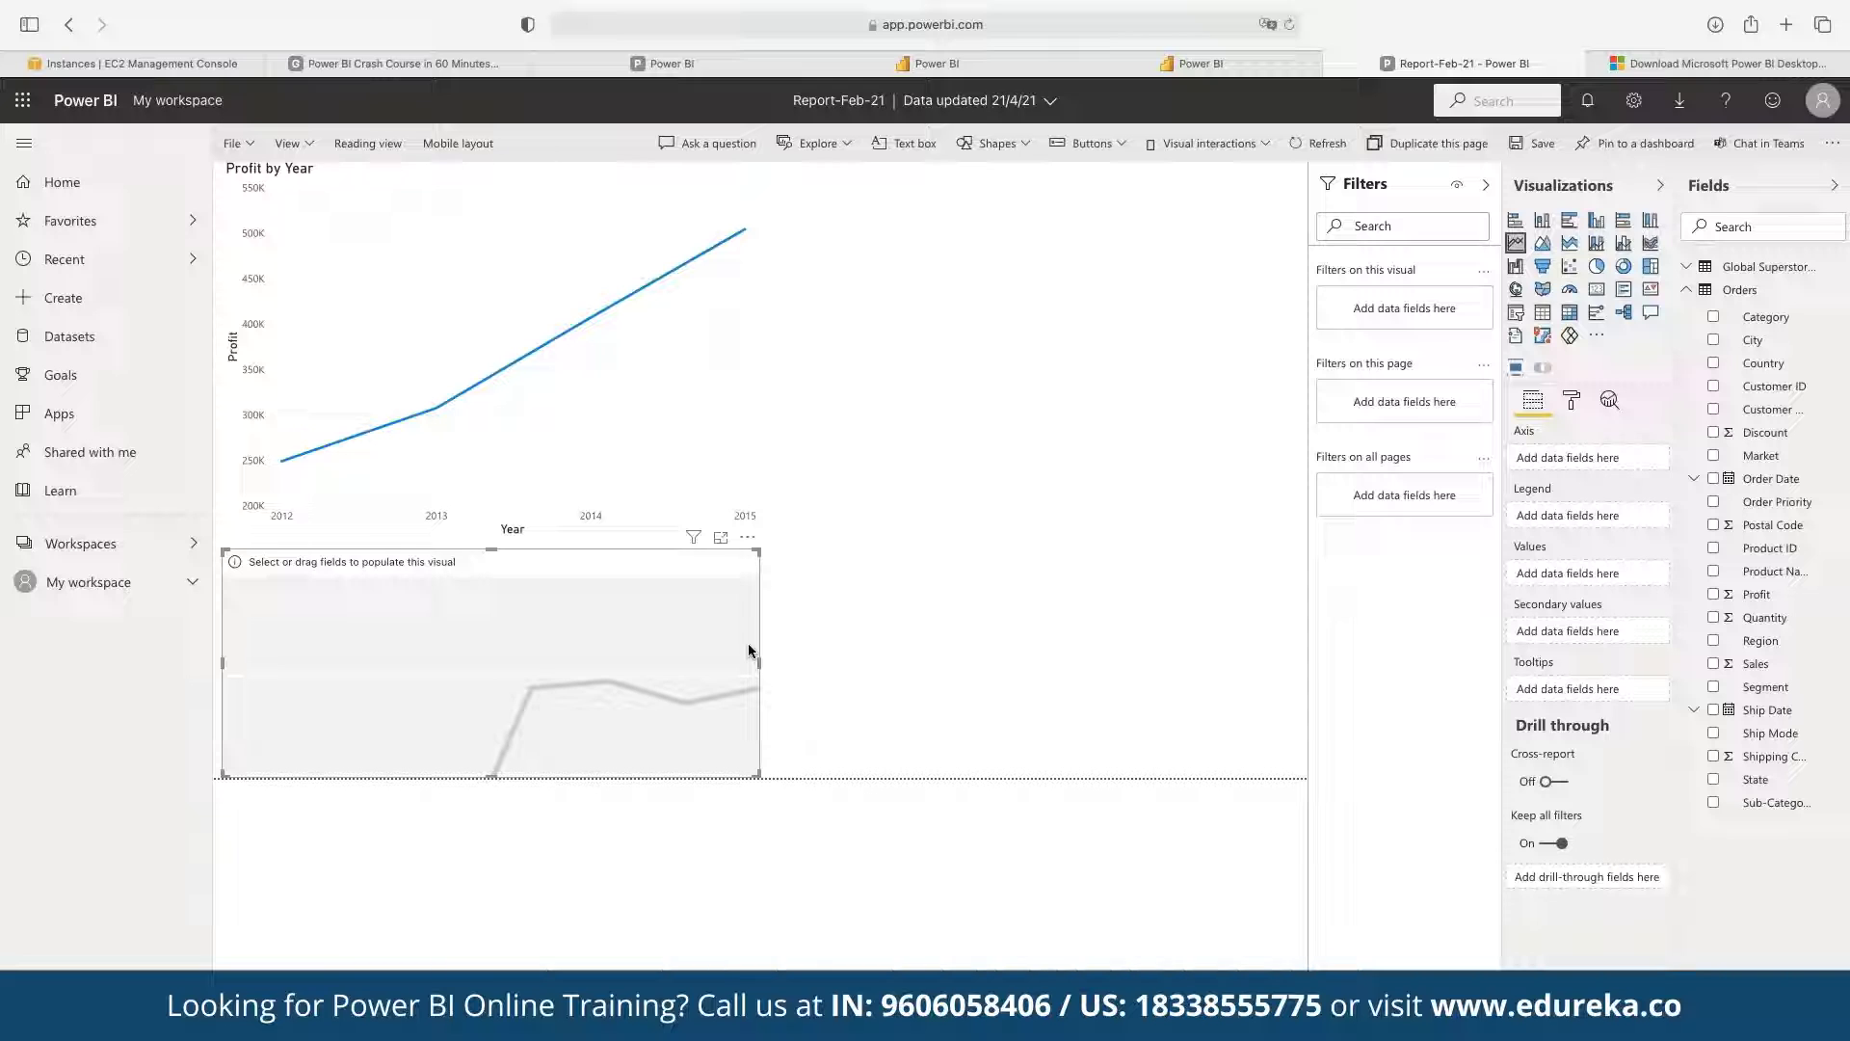
key("Delete")
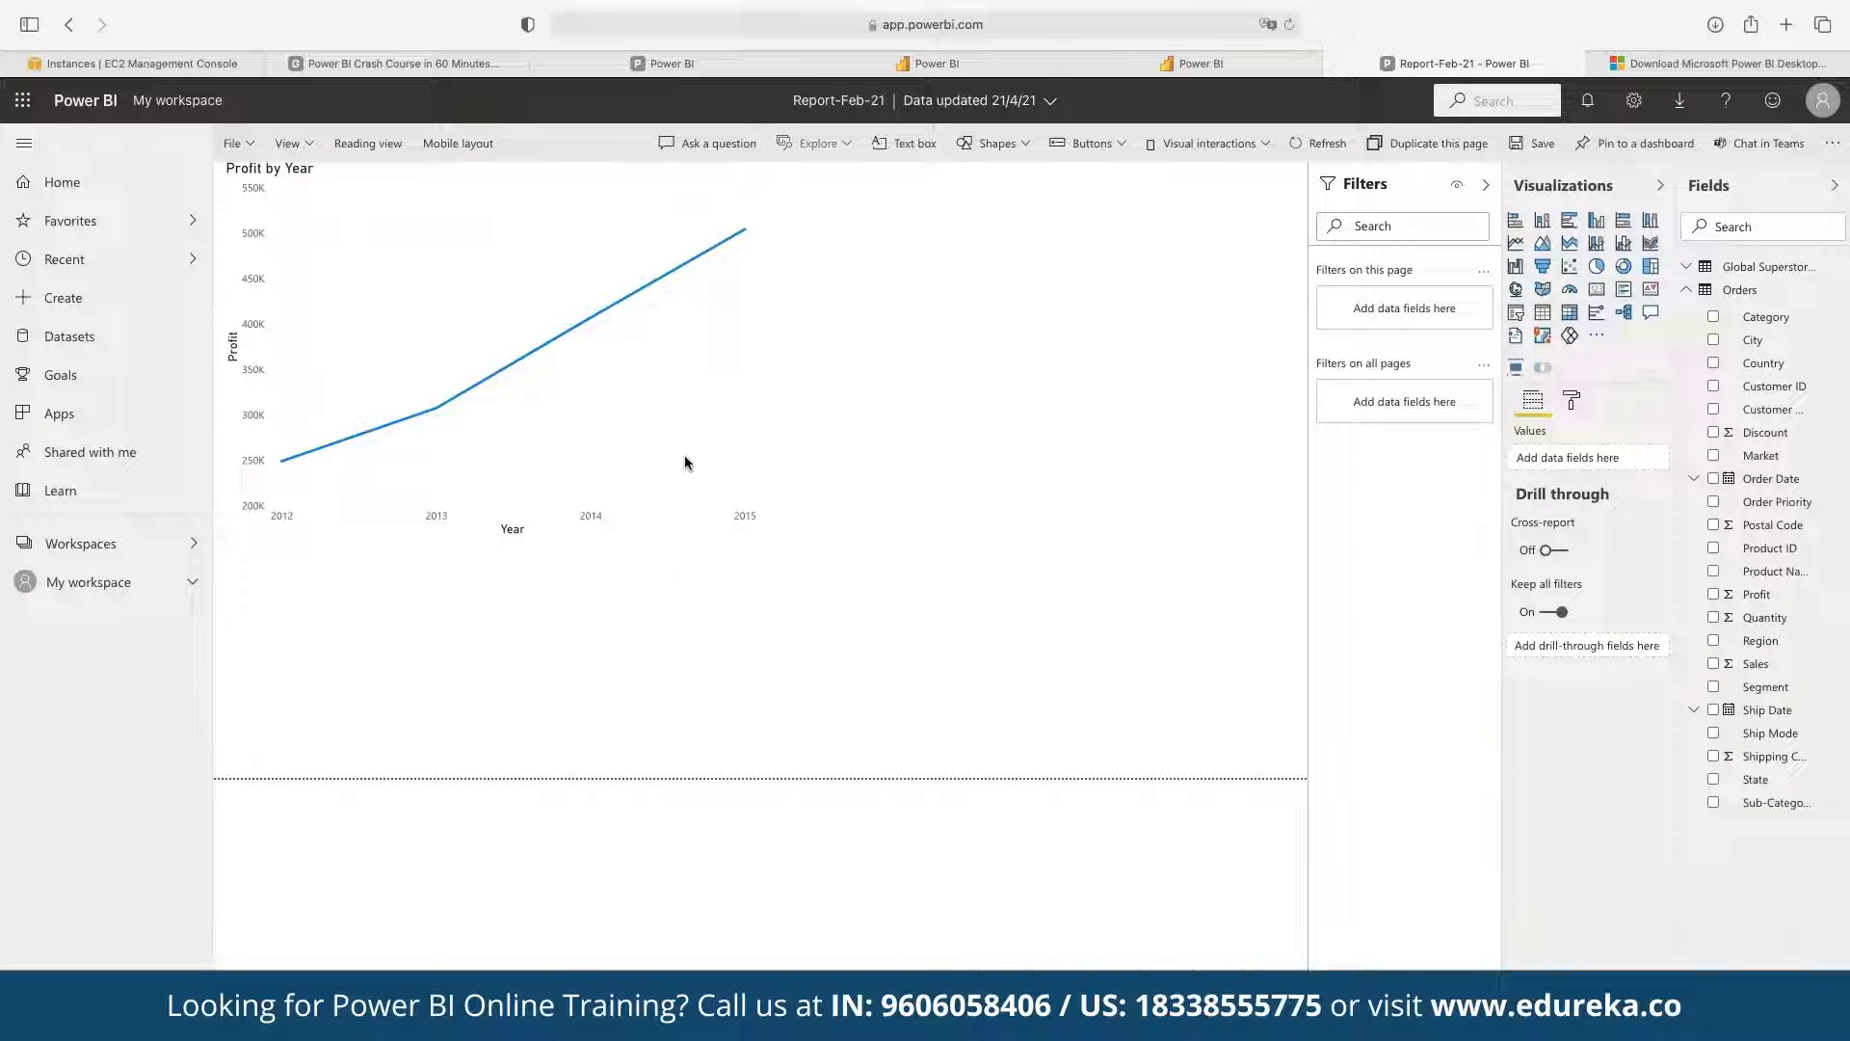
- Enlarge and centre the Profit by Year line chart, and remove Year and Quarter from its Order Date axis
left_click(753, 532)
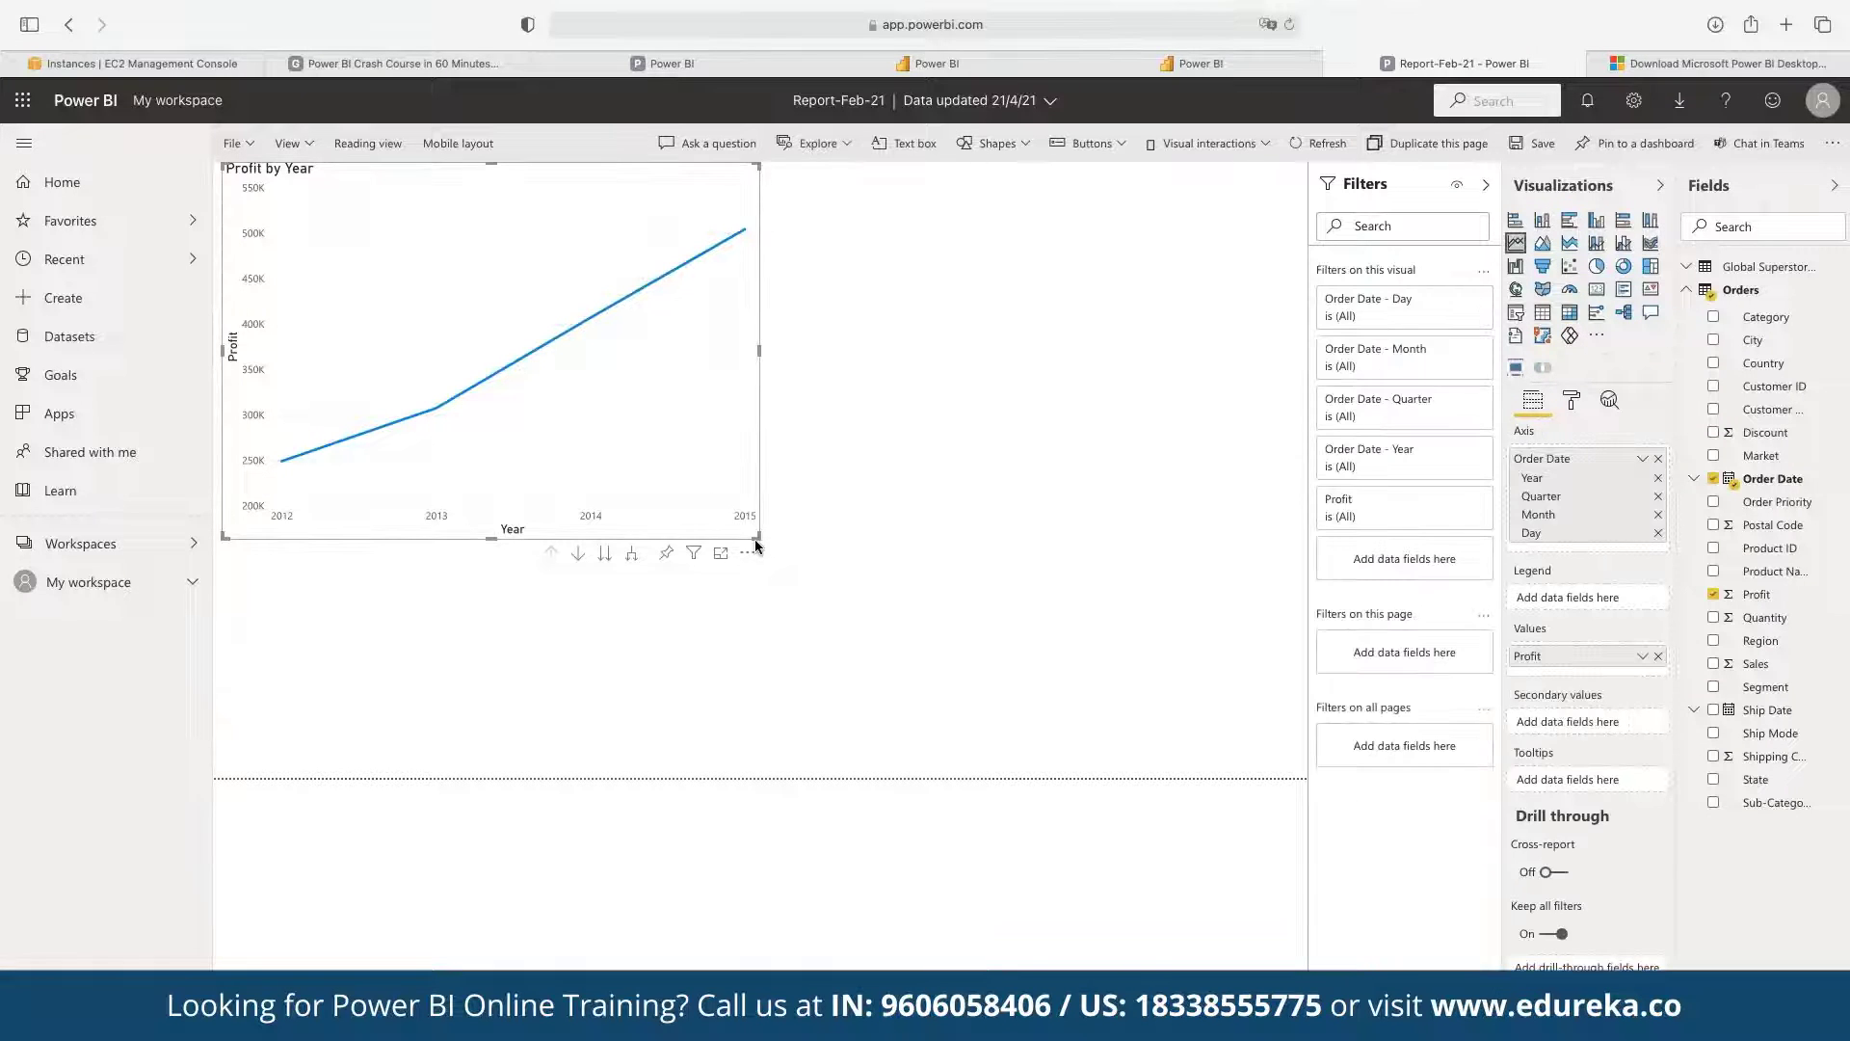
left_click_drag(757, 540, 1080, 704)
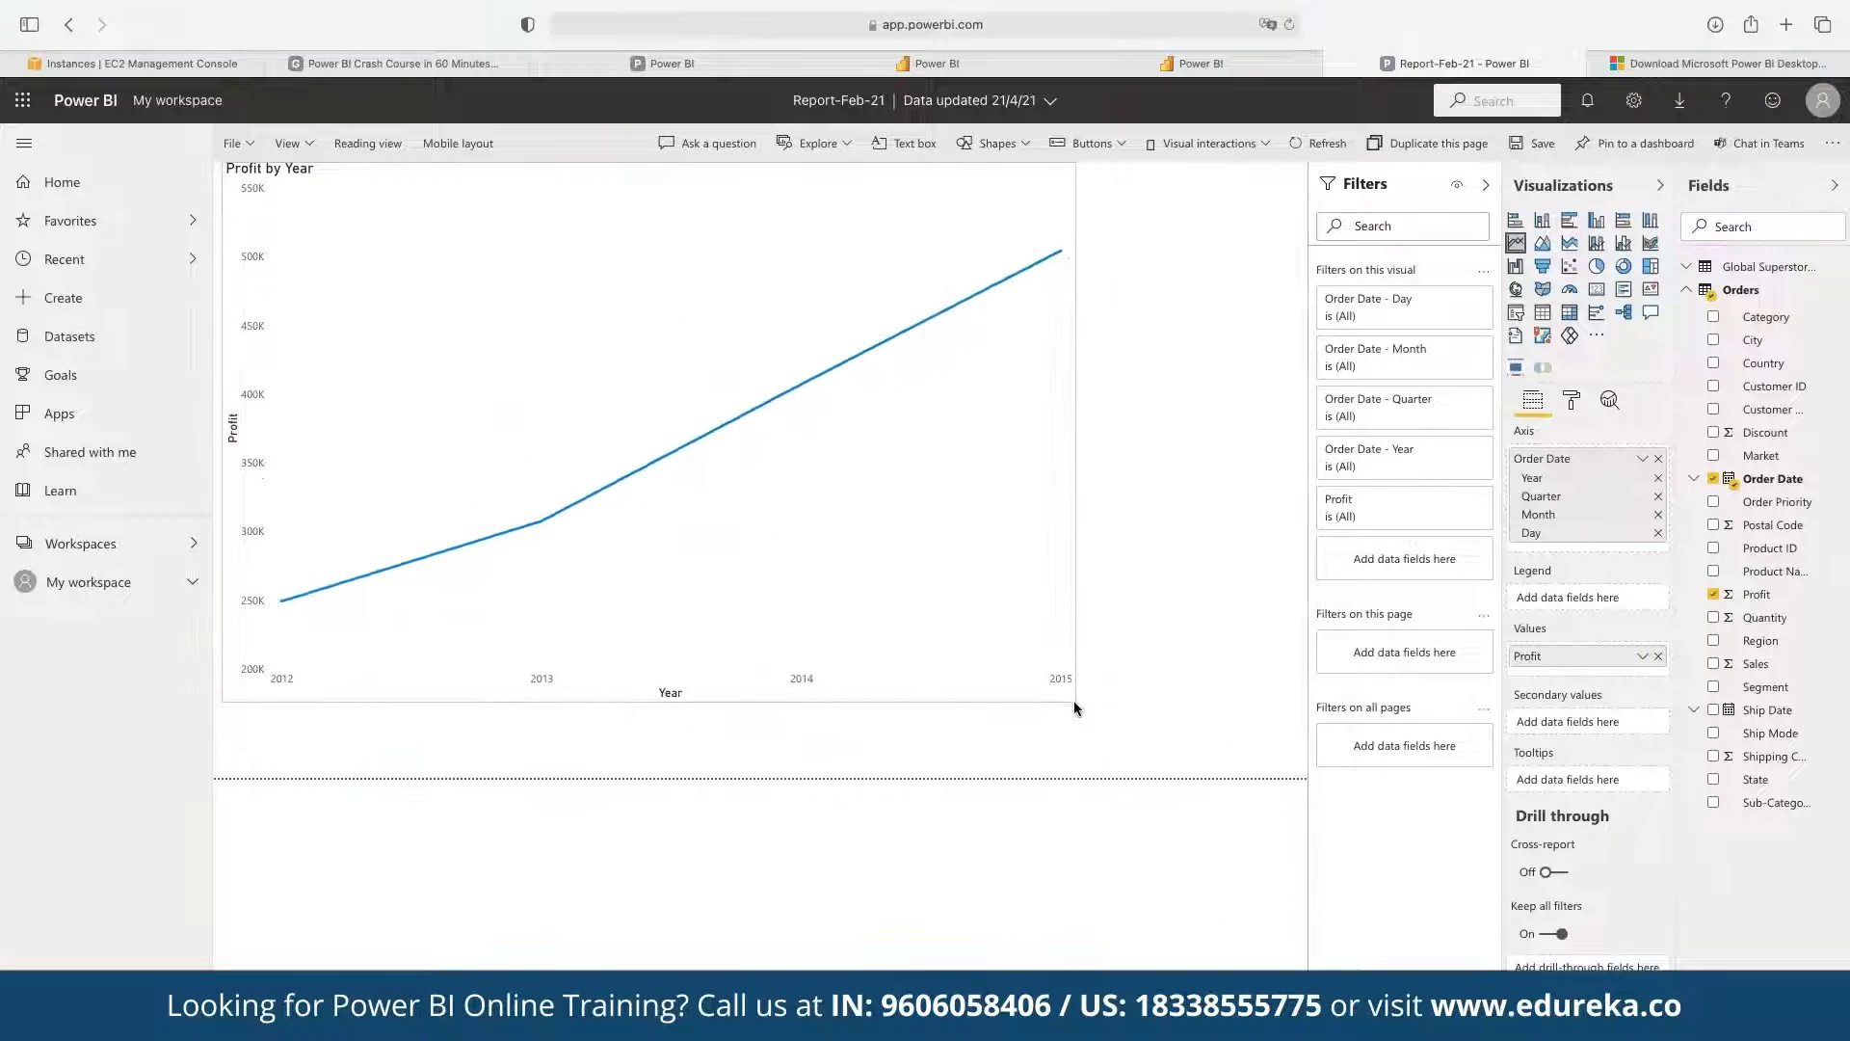
left_click_drag(880, 532, 983, 575)
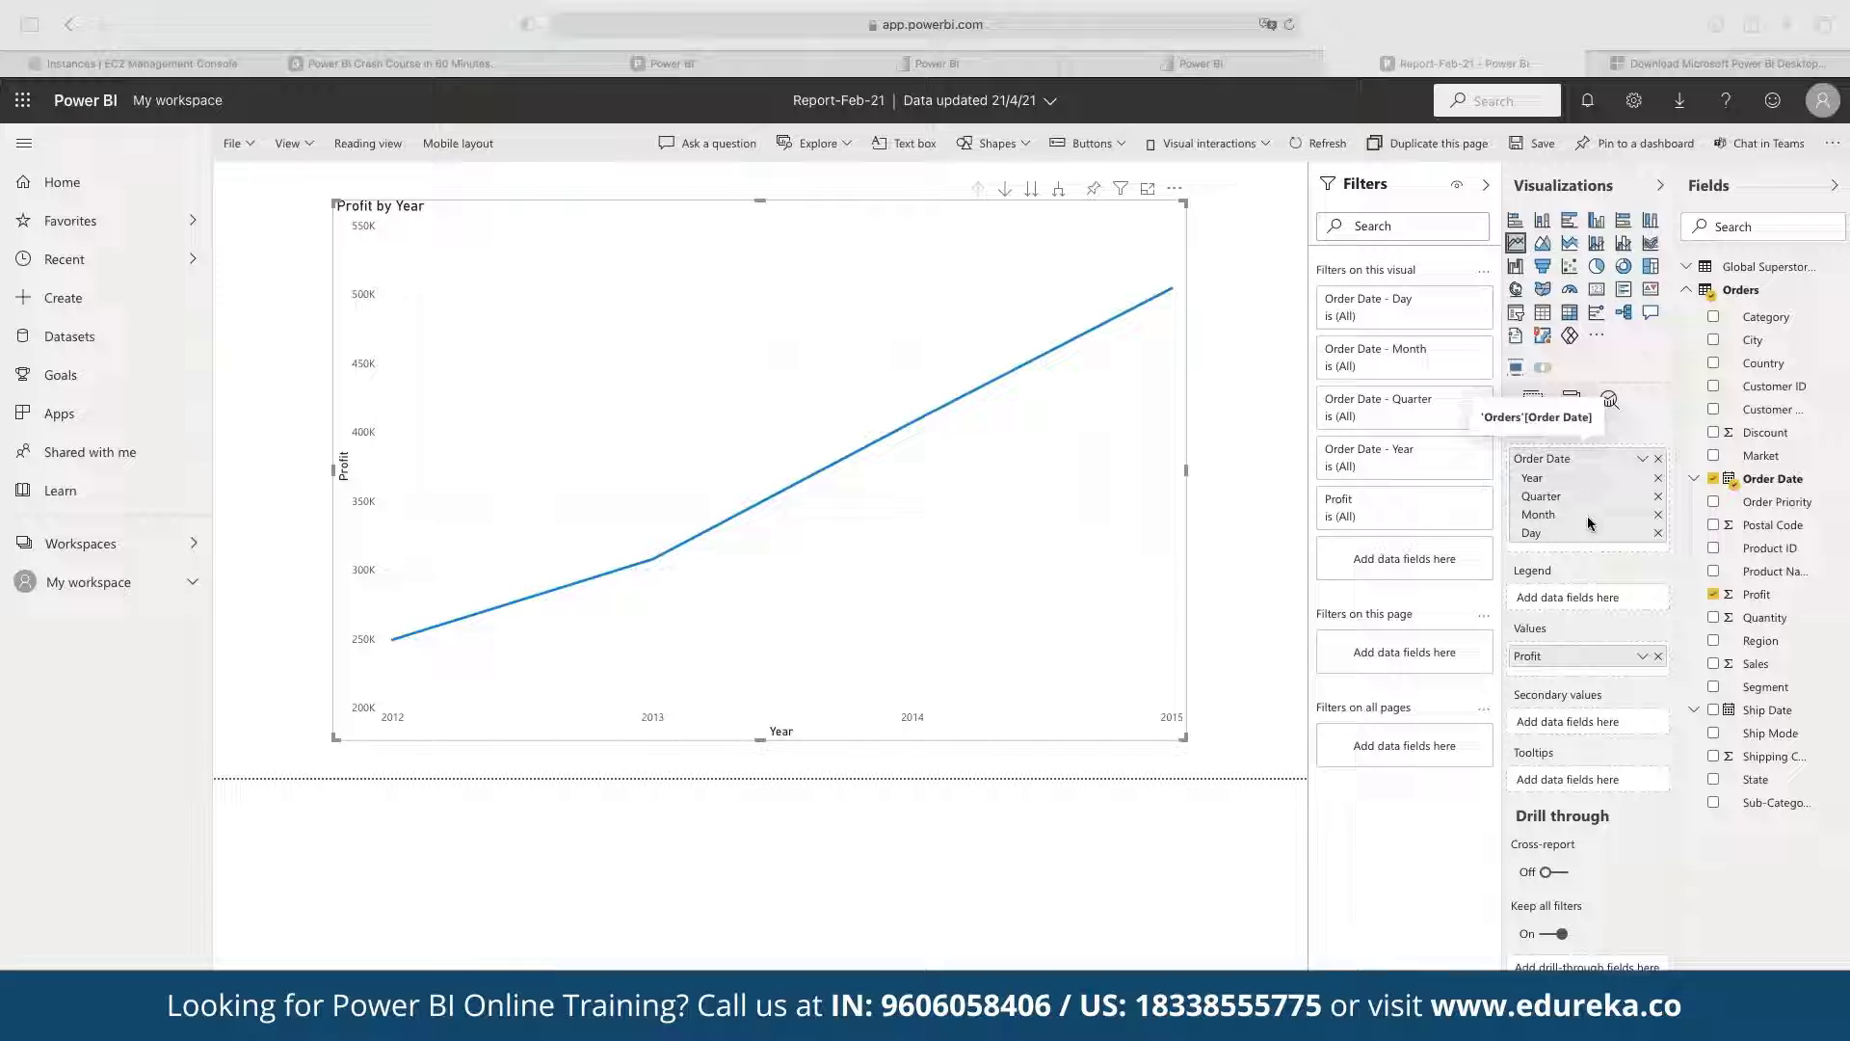
left_click(1658, 479)
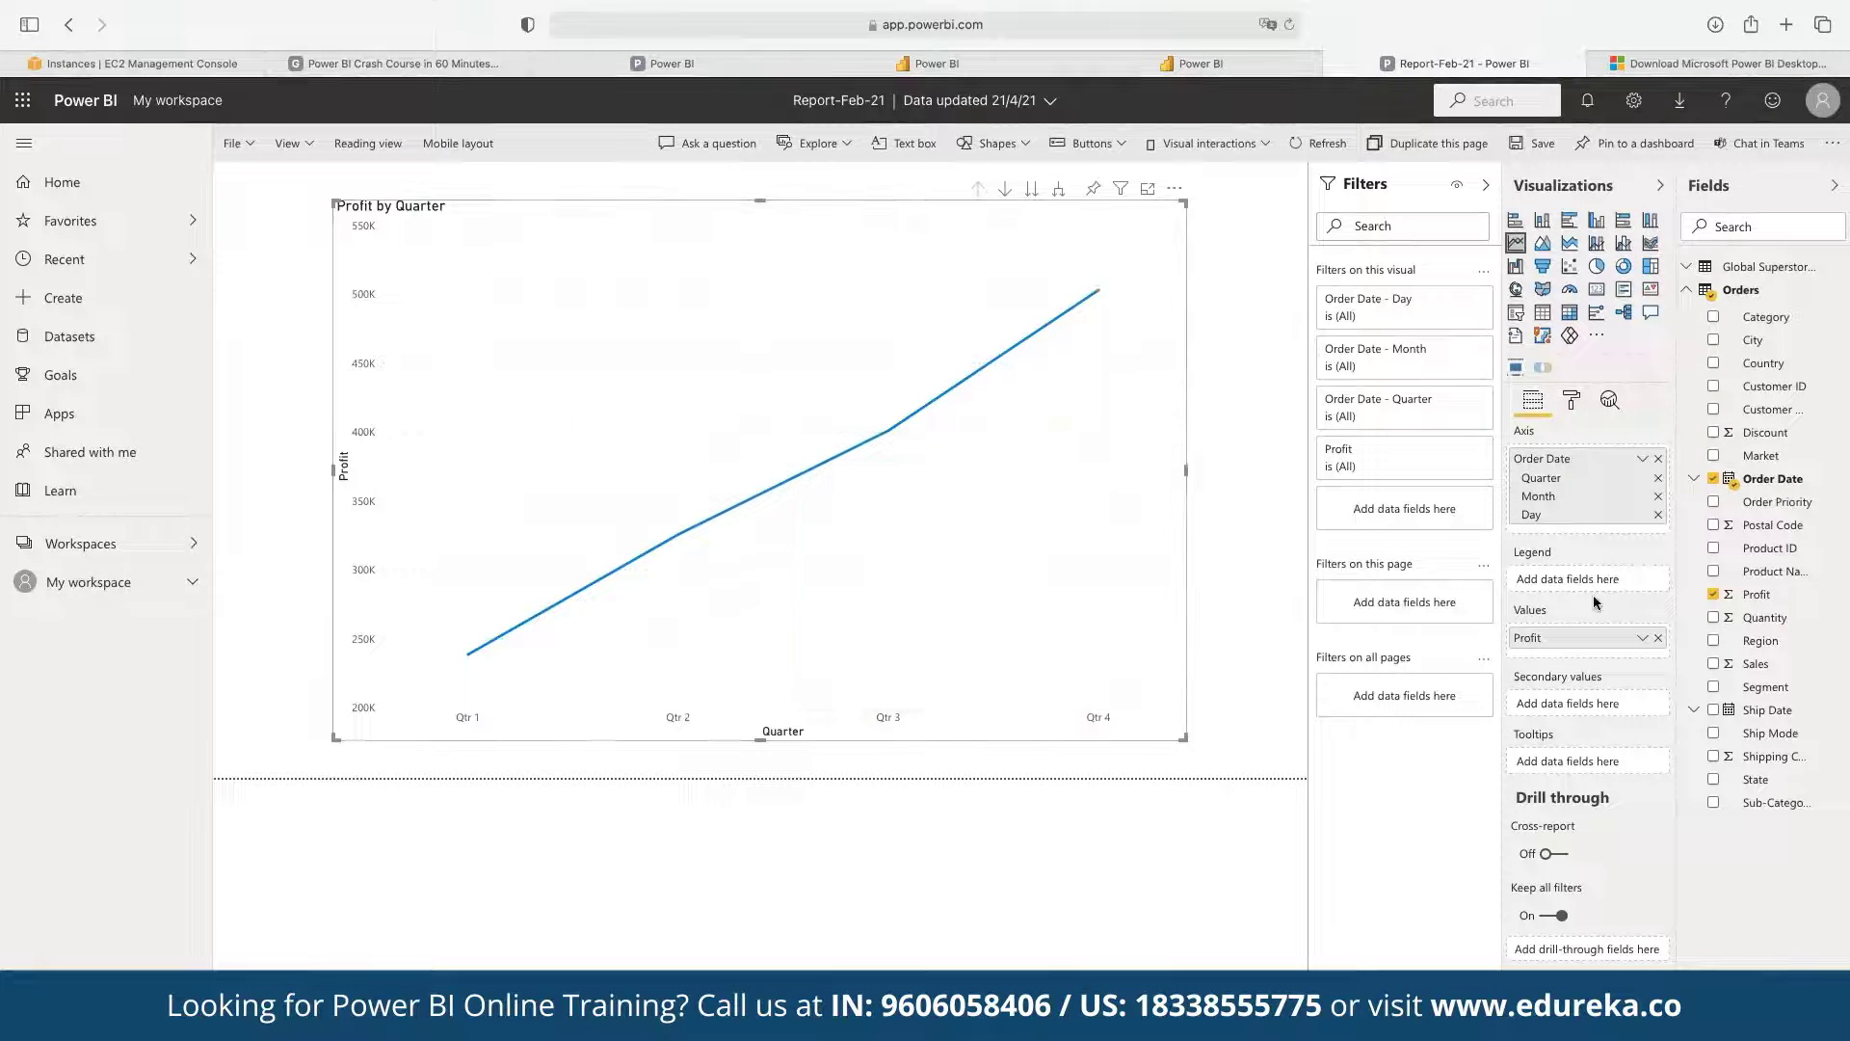
left_click(1657, 480)
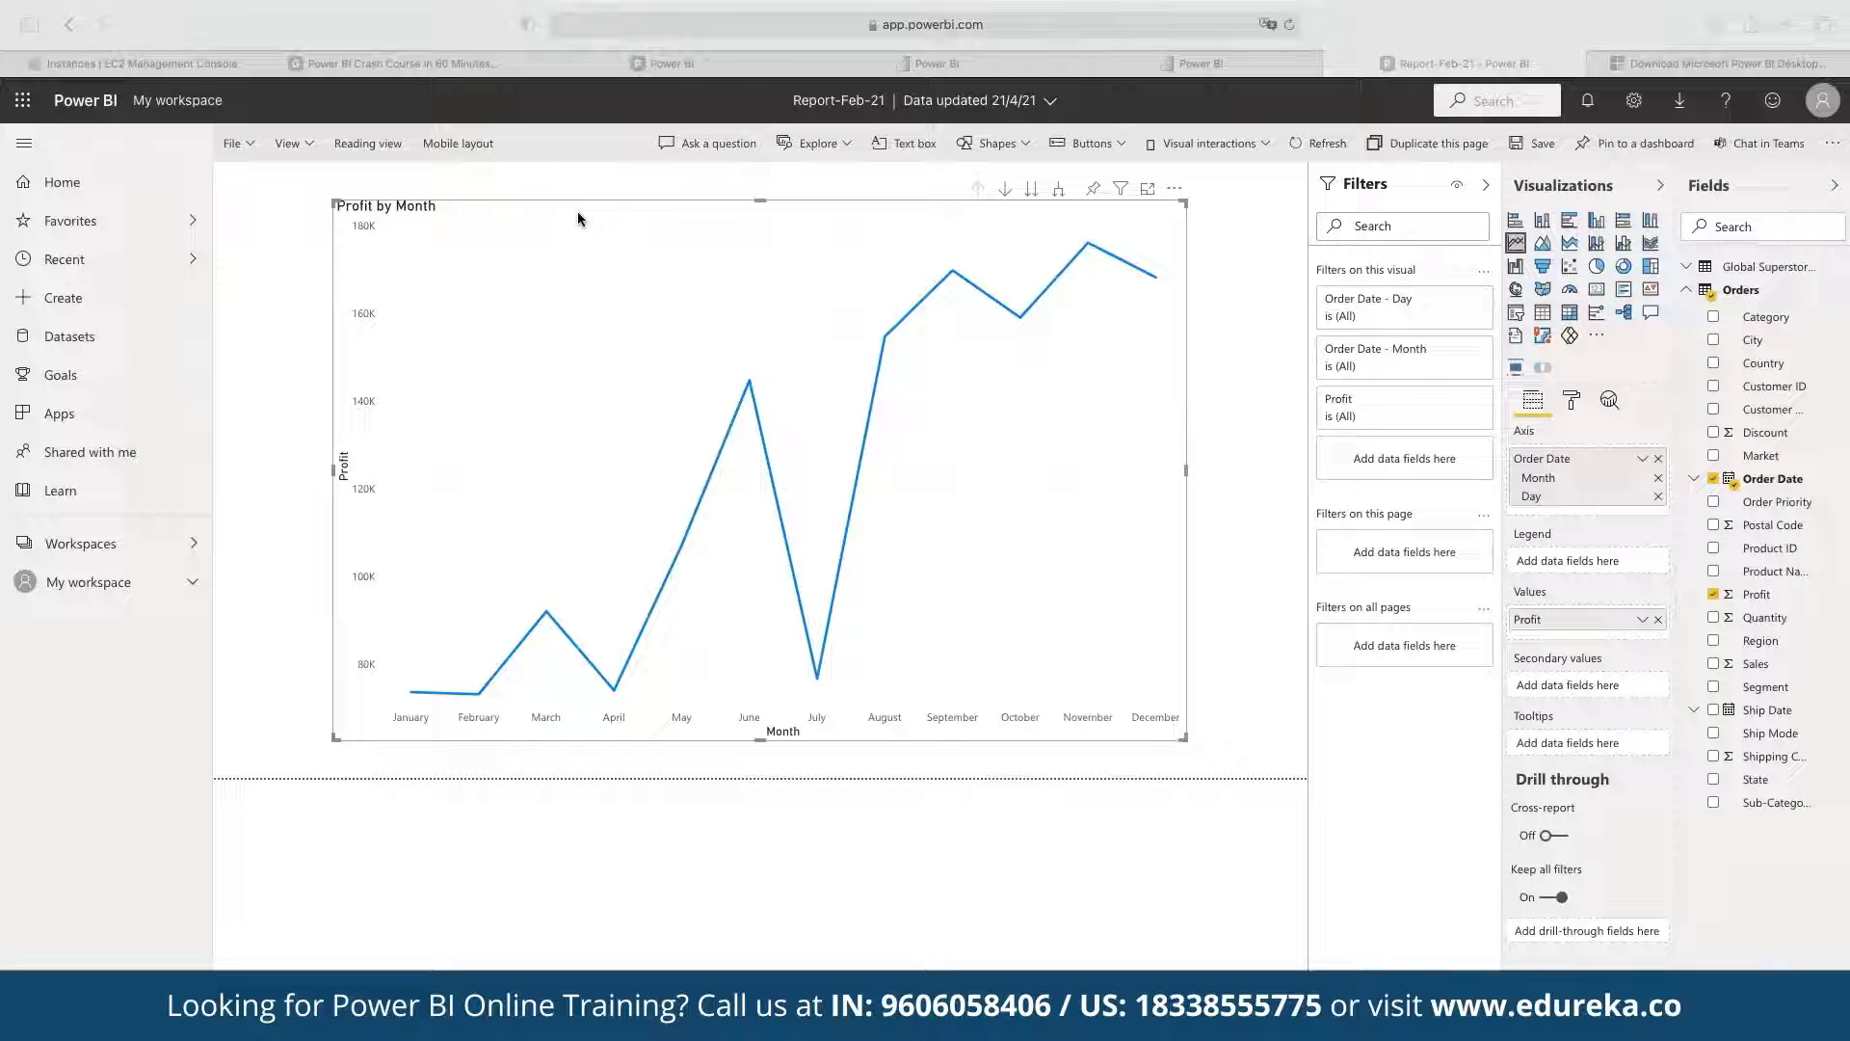
- Shrink the Profit by Month line chart and fit it into the upper-left quarter of the report page
left_click(1187, 738)
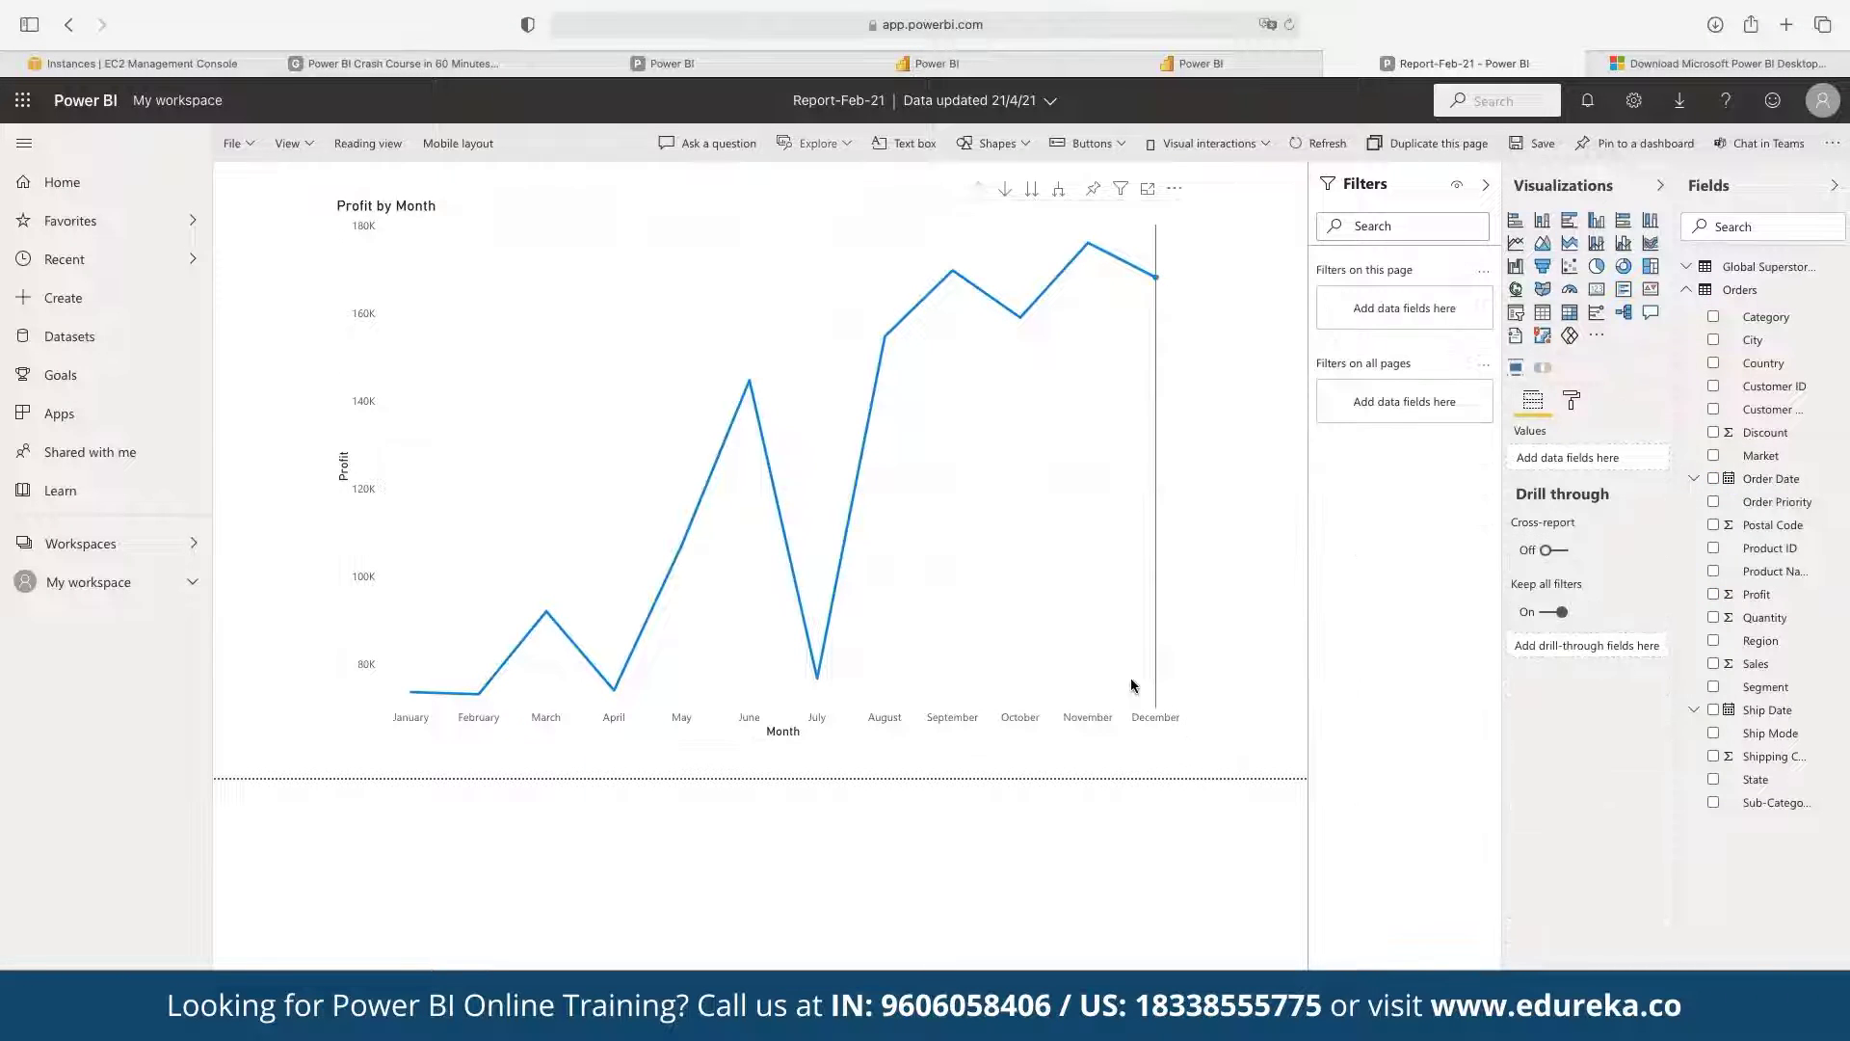
left_click(1176, 732)
left_click_drag(1184, 738, 789, 535)
left_click_drag(717, 376, 598, 347)
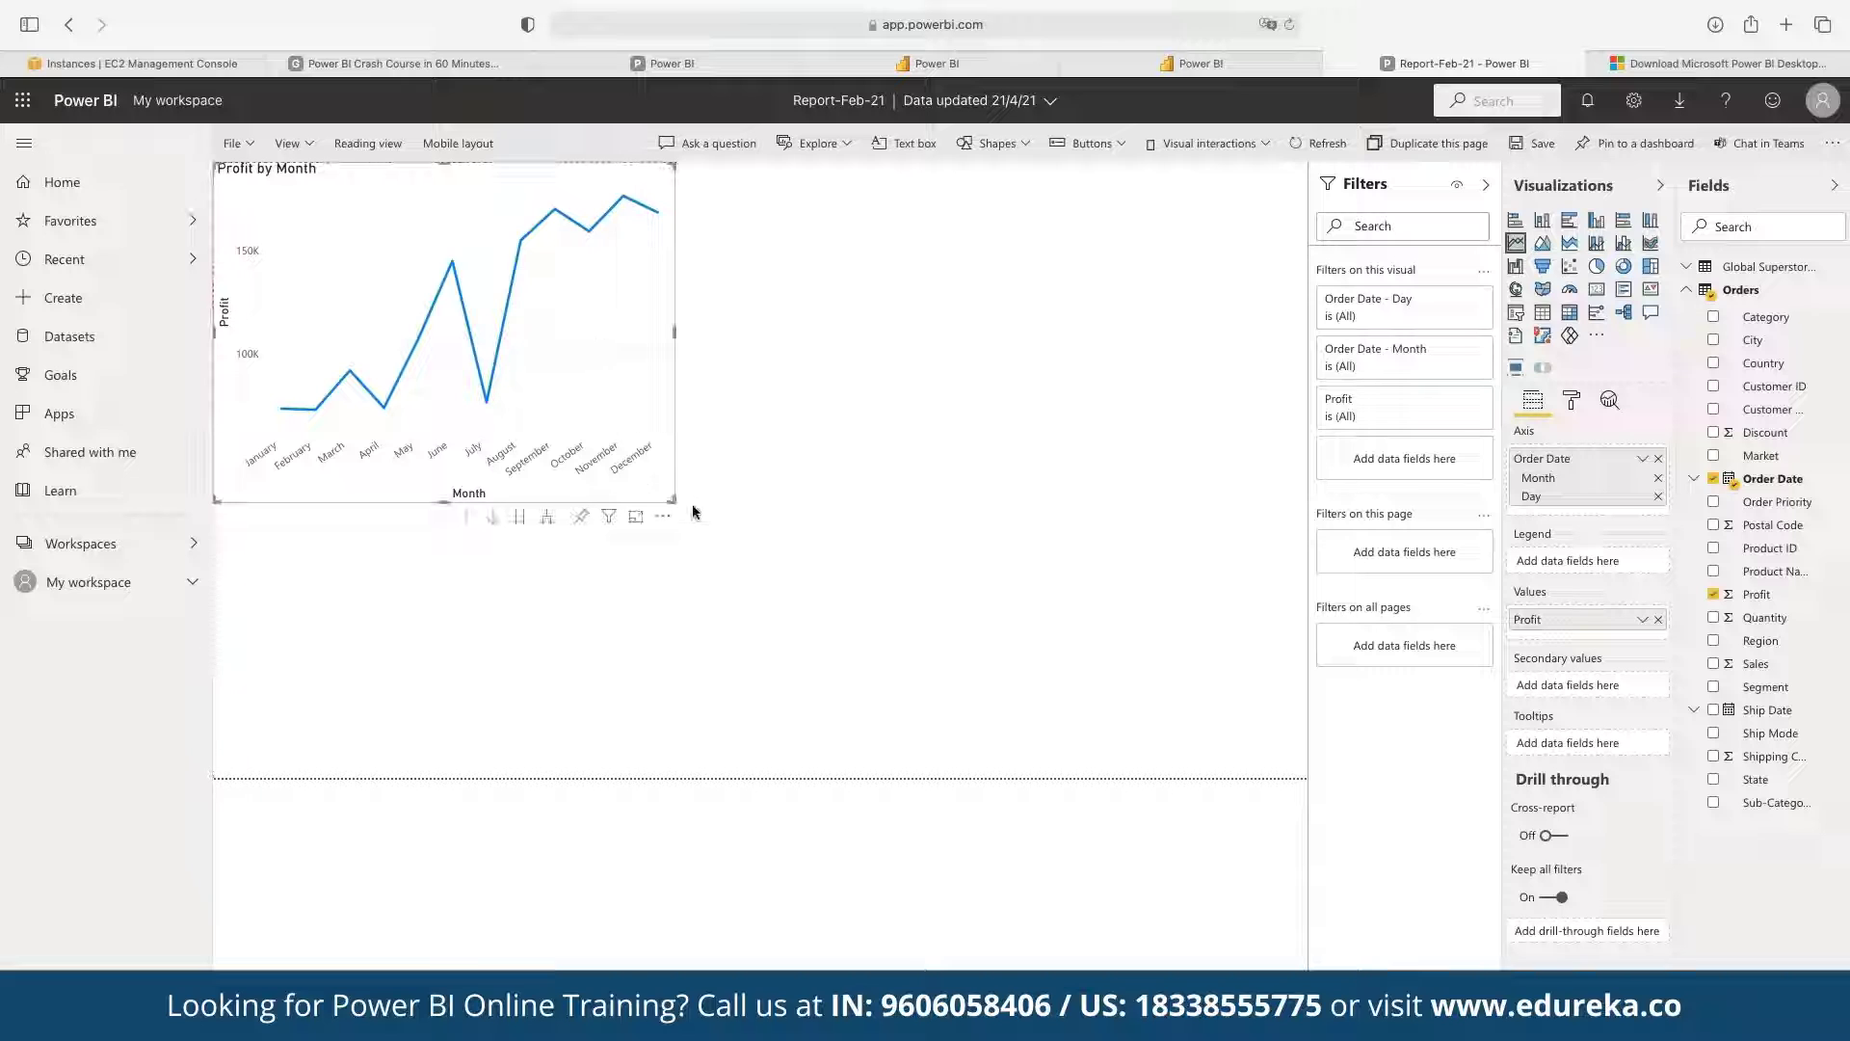
left_click(678, 503)
left_click(647, 472)
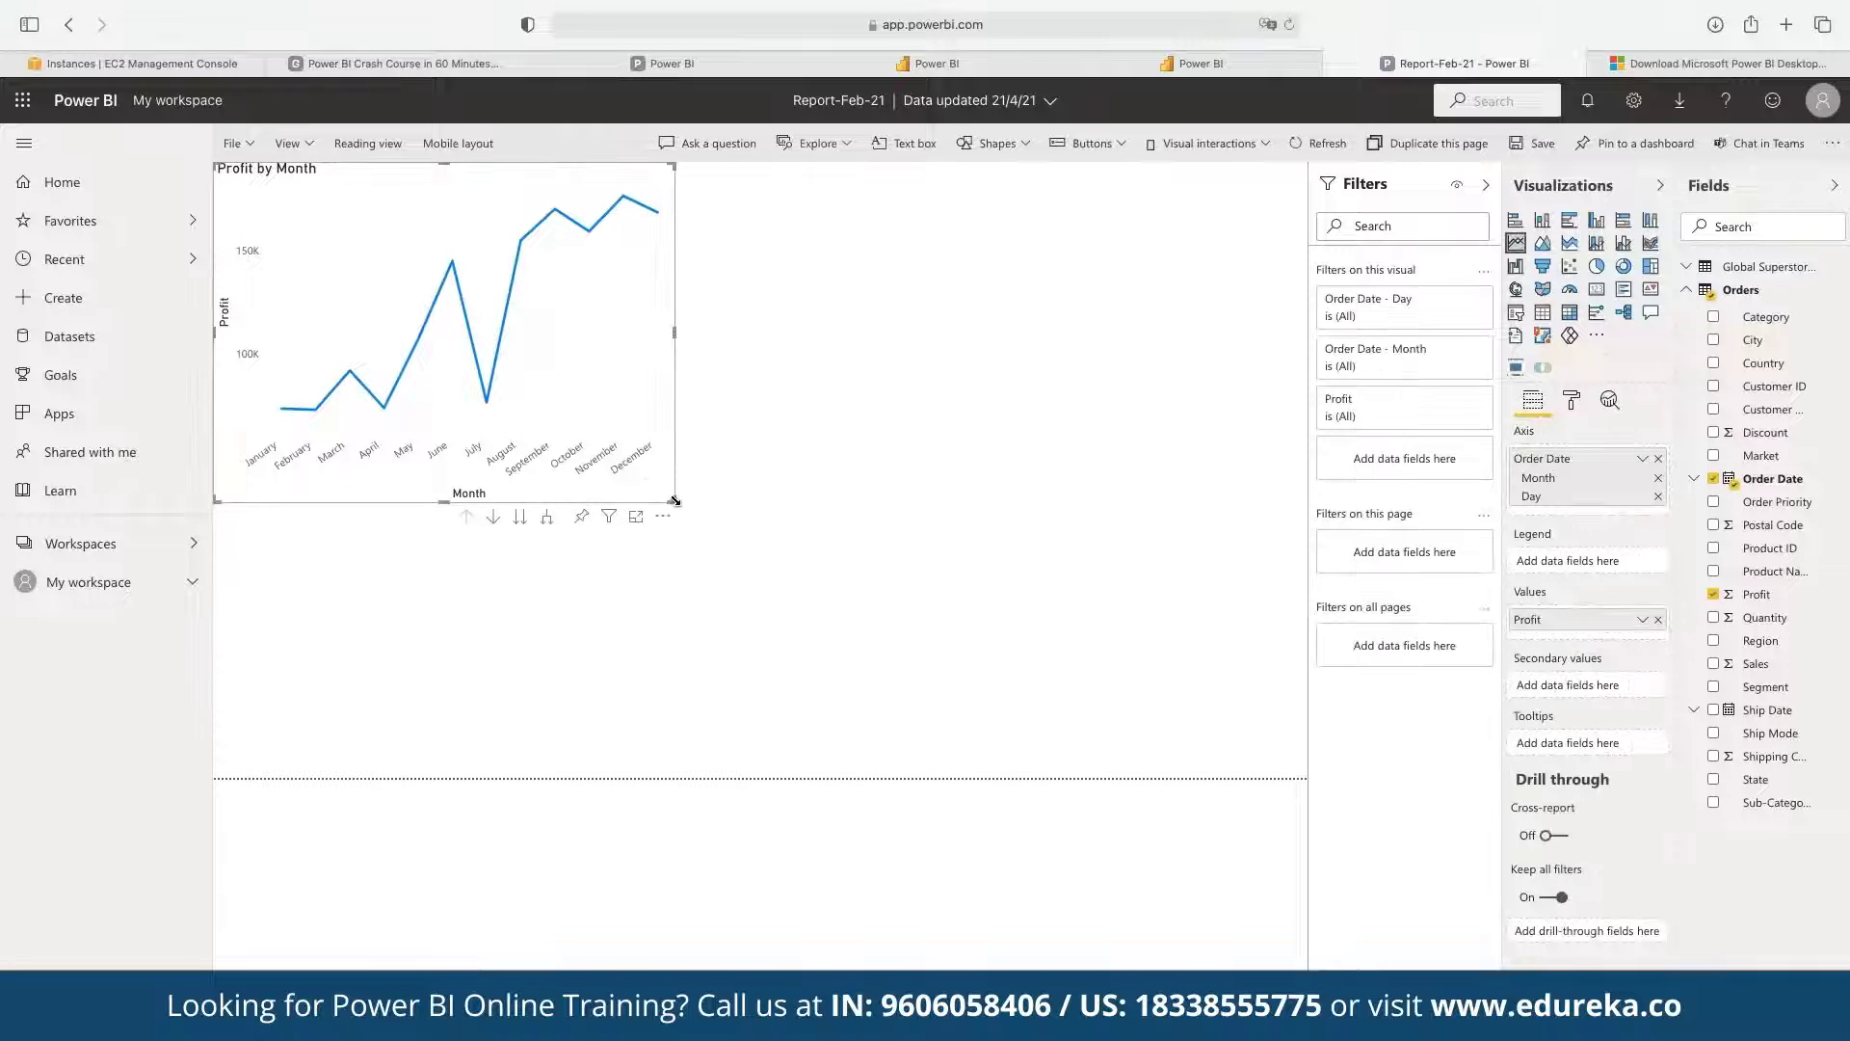
left_click_drag(674, 502, 762, 472)
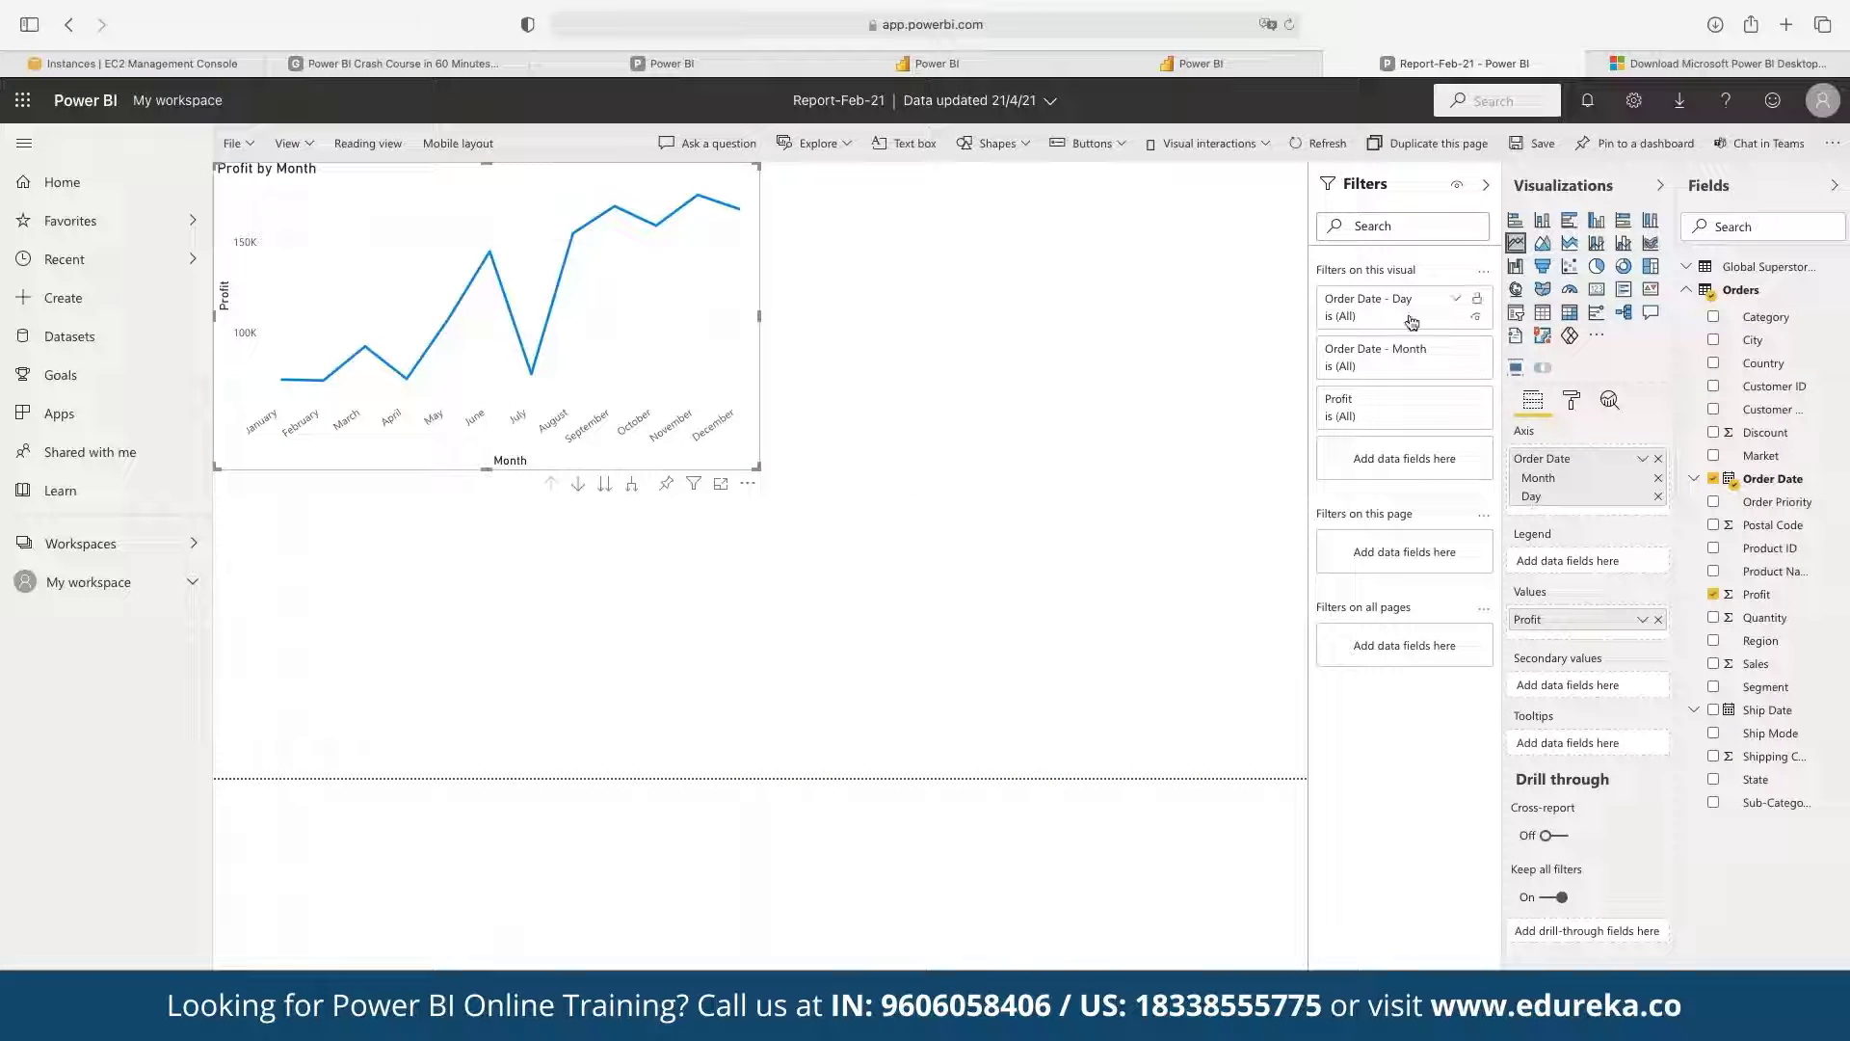
- Add an Order Date Year filter to the Profit by Month chart, using basic filtering to keep only 2015
left_click(1456, 303)
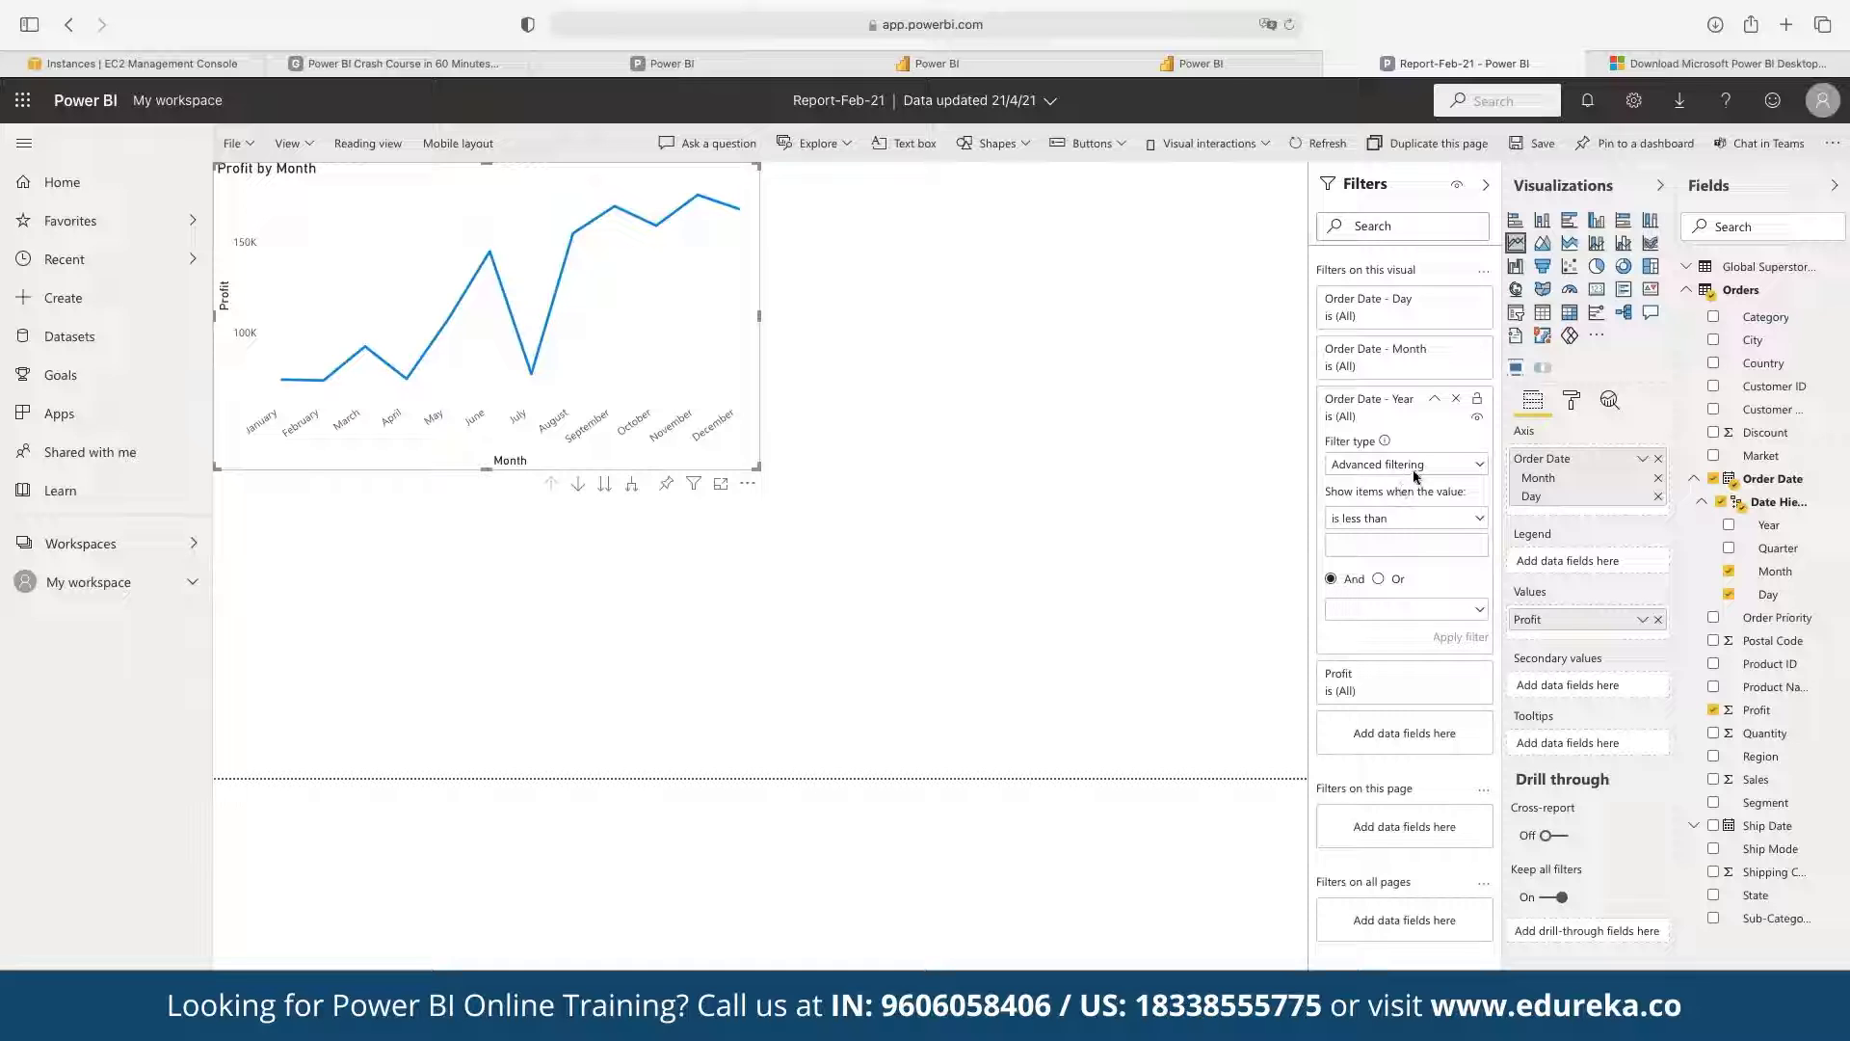
left_click(1414, 472)
left_click(1406, 510)
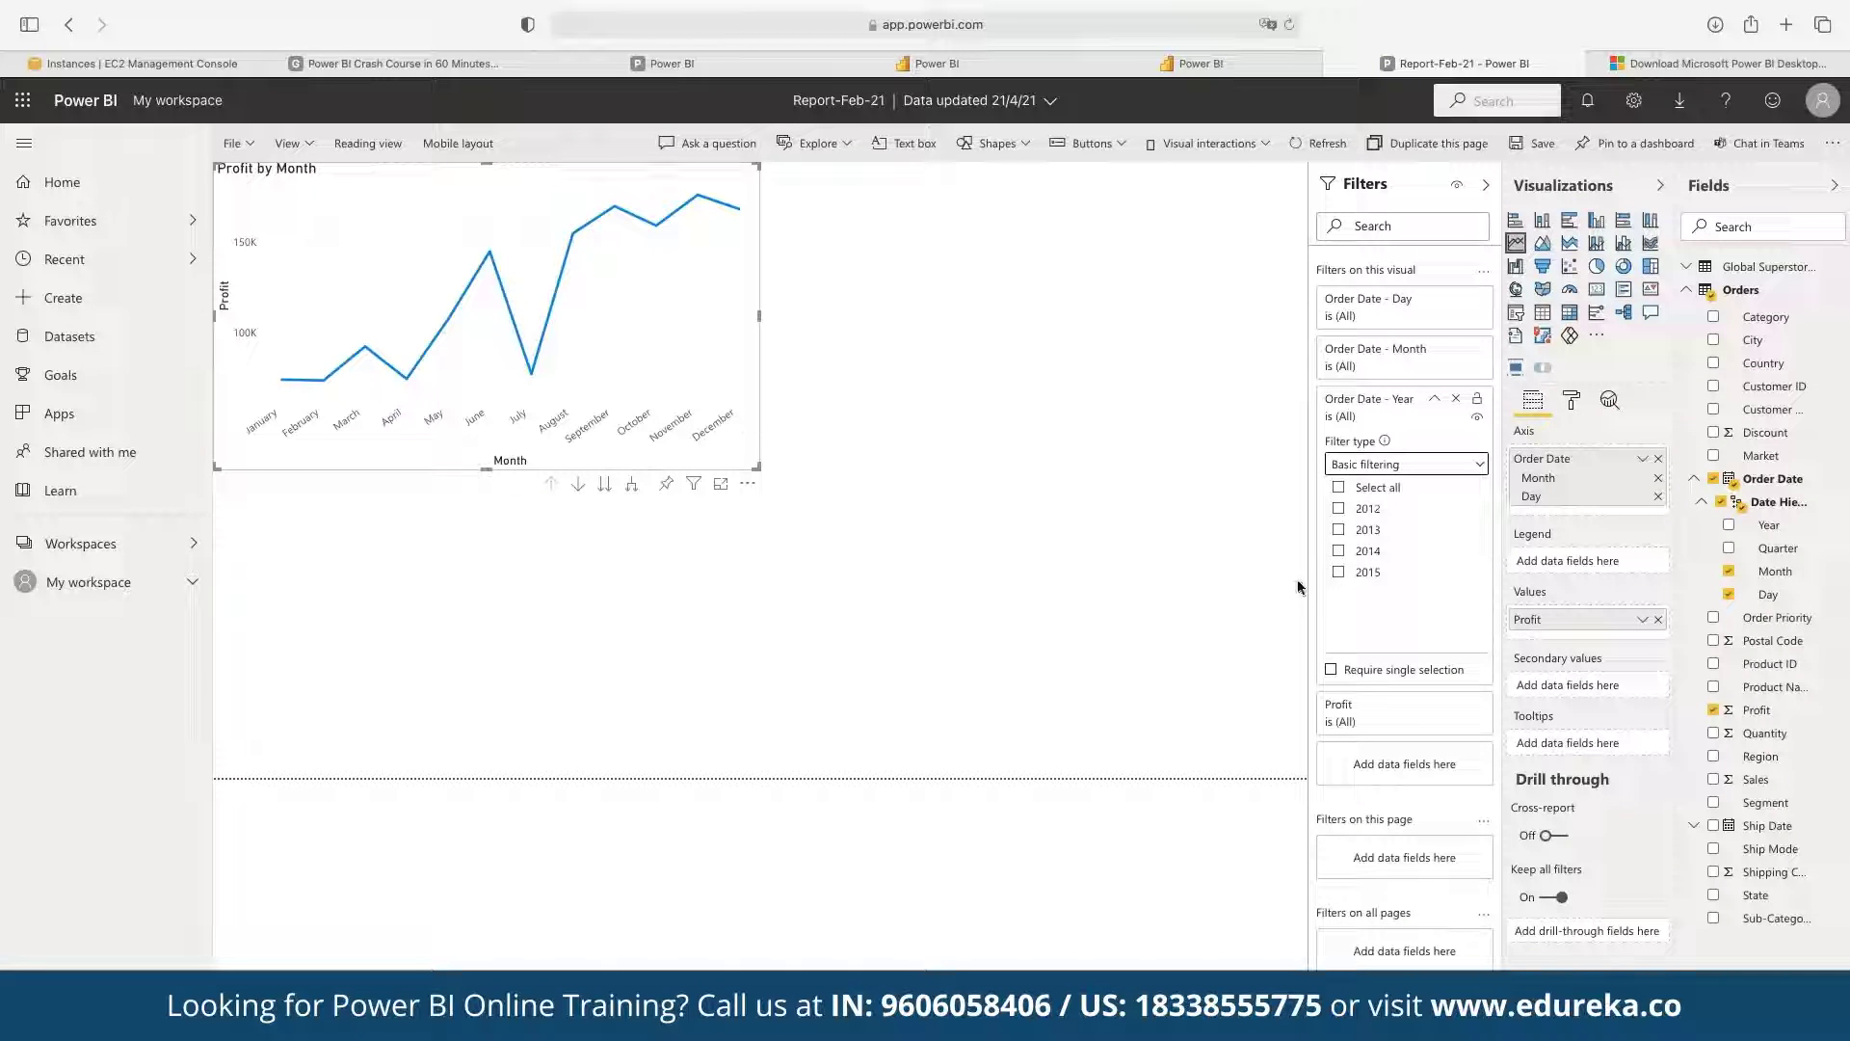
left_click(1339, 572)
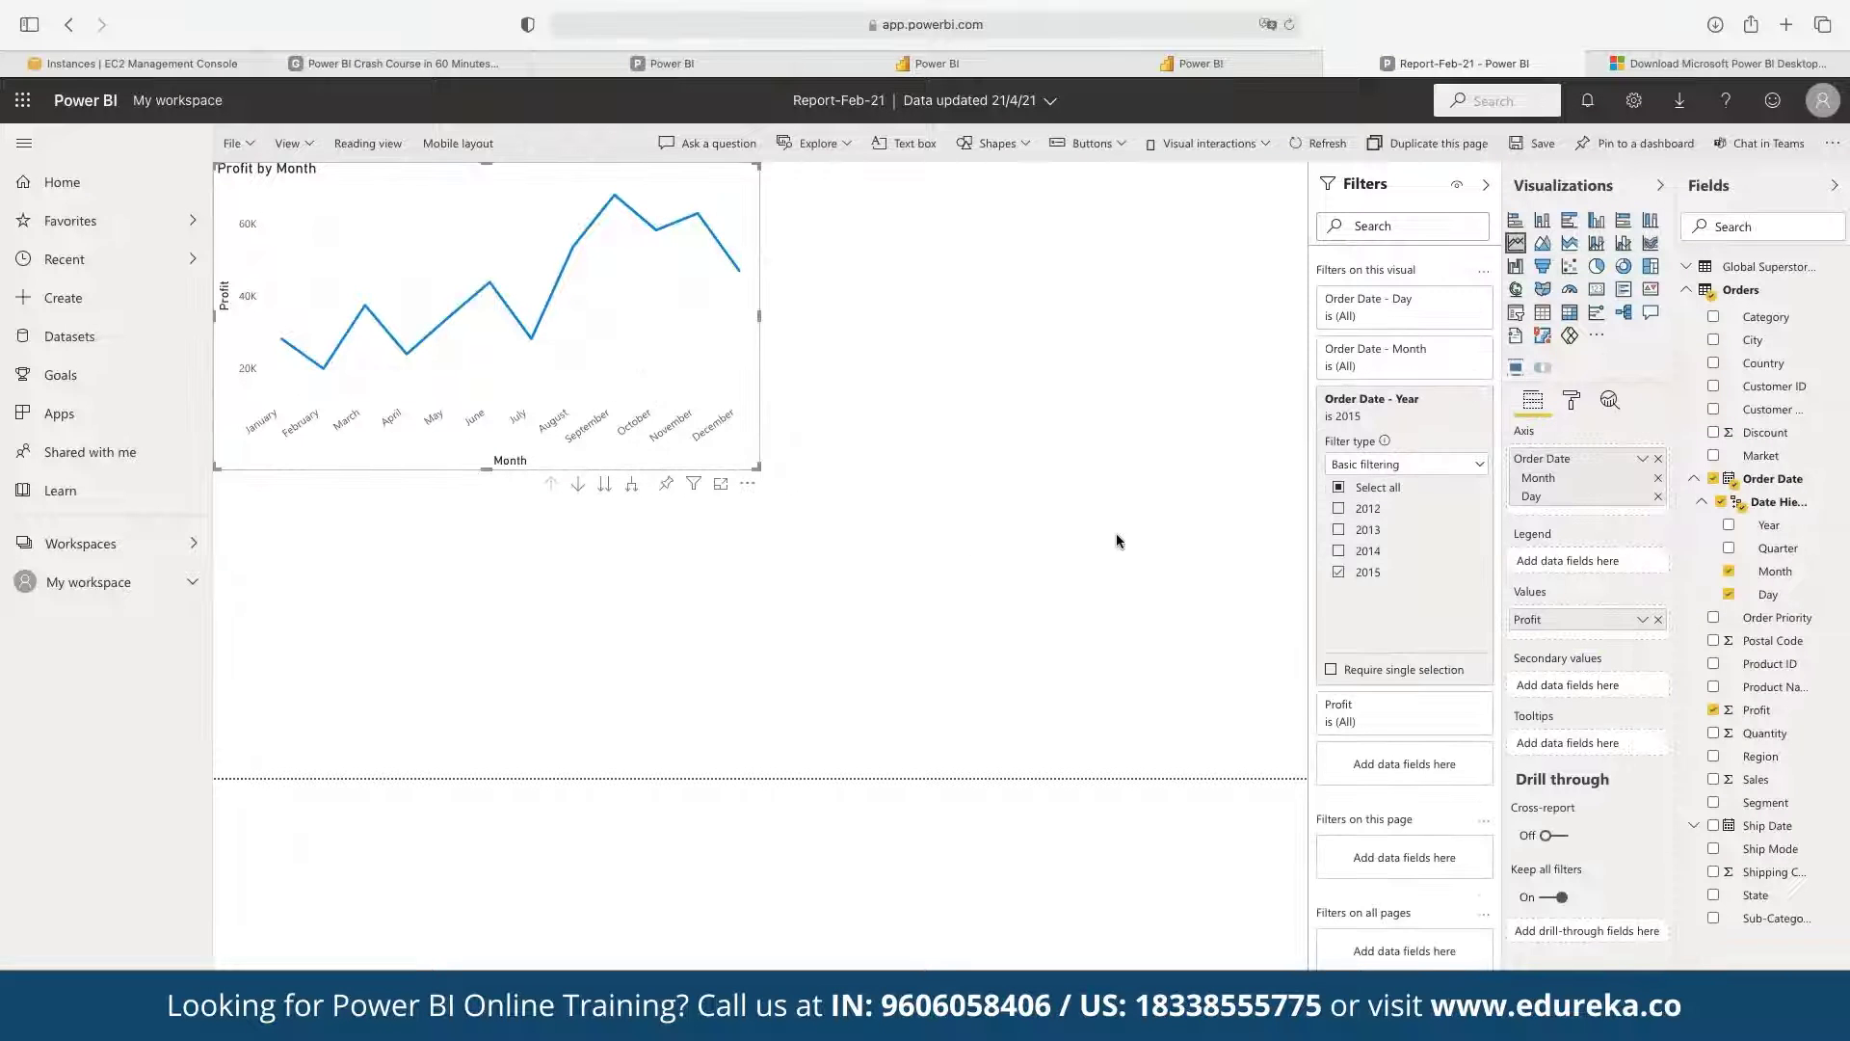
- Make three copies of the Profit by Month chart, arrange all four in a two-by-two grid and select the upper-right copy
key("ctrl+c")
key("ctrl+v")
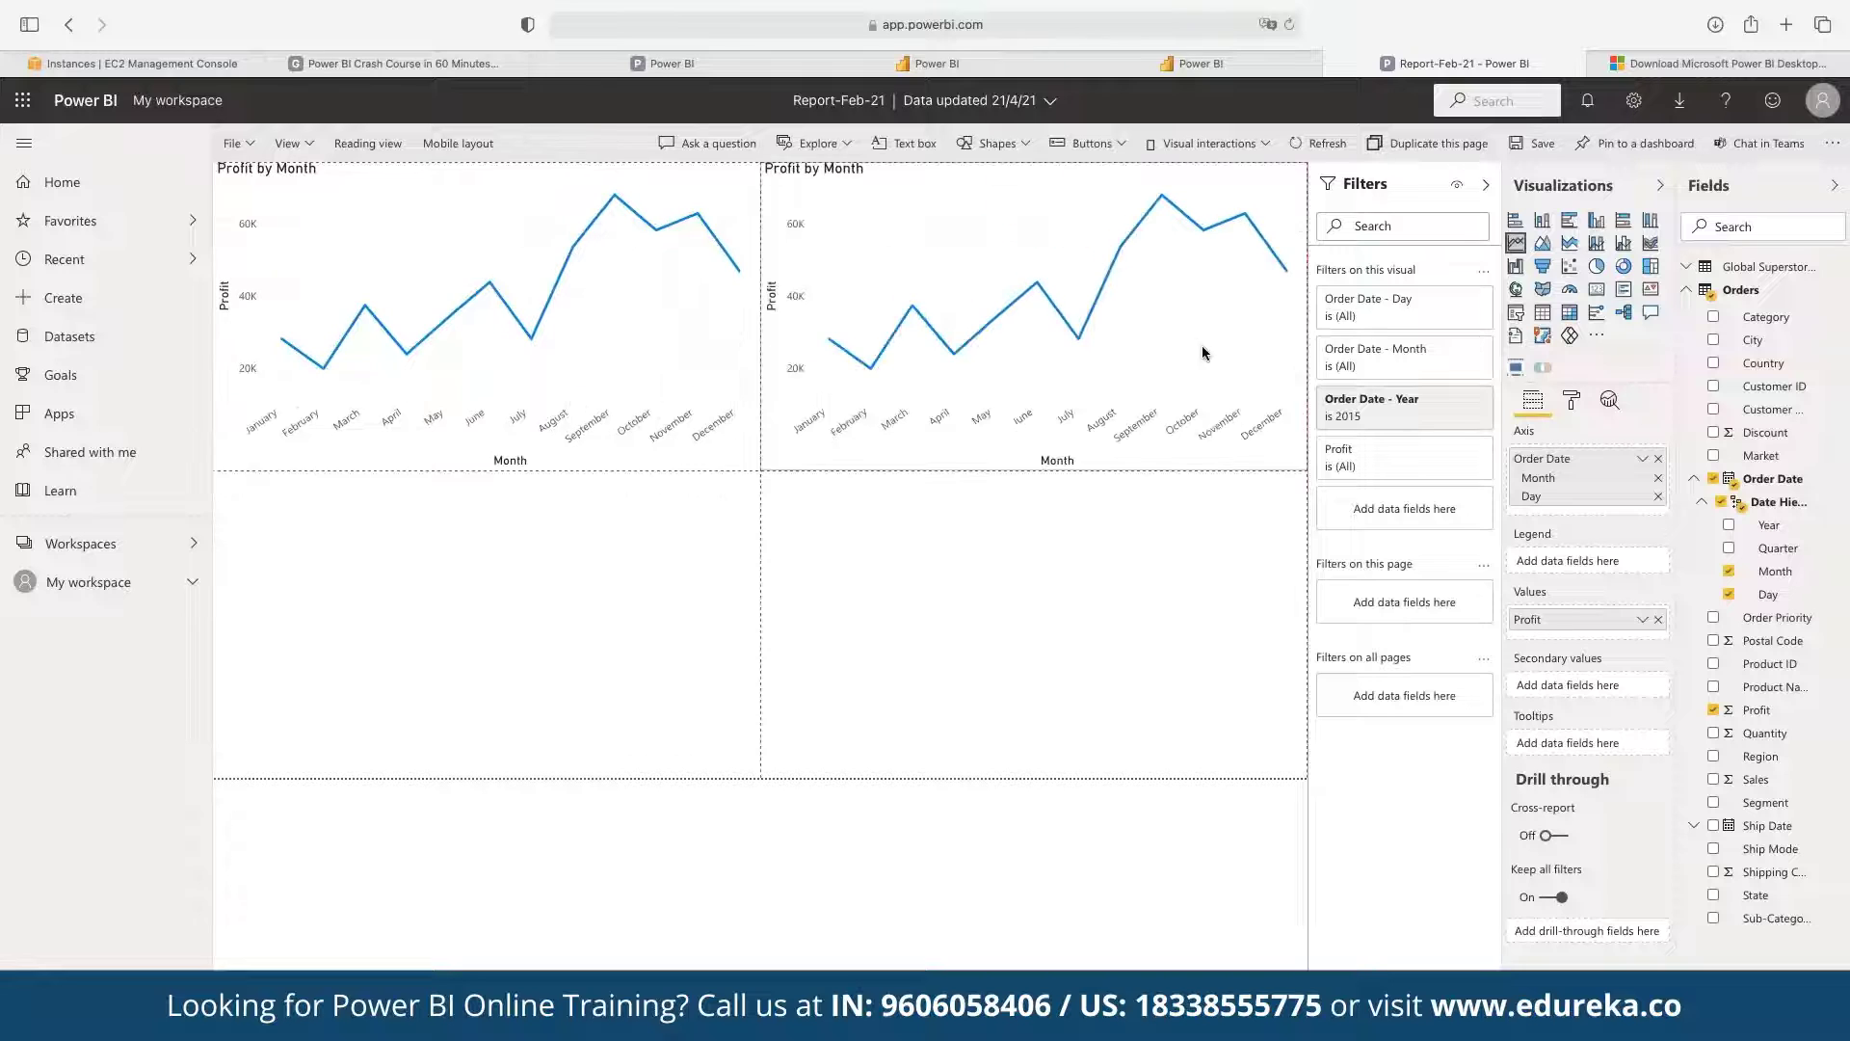
key("ctrl+v")
left_click_drag(1122, 414, 625, 677)
key("ctrl+v")
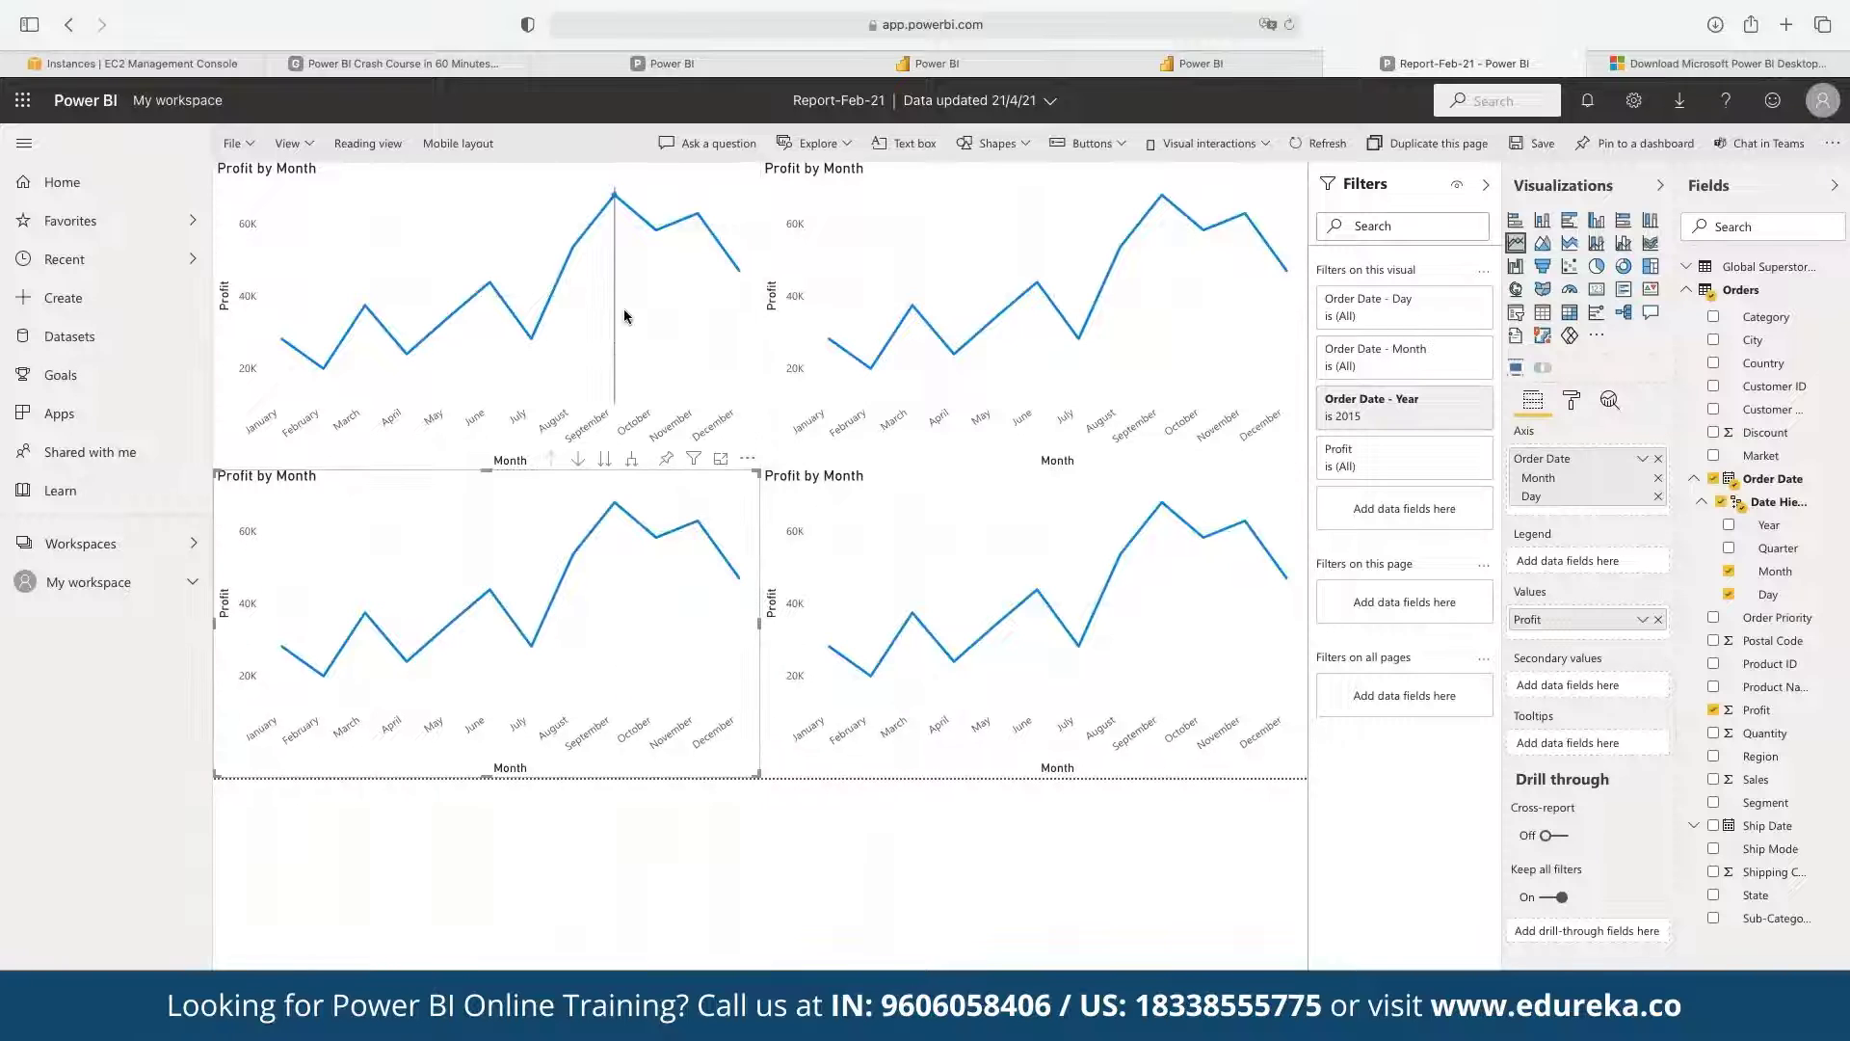
left_click(622, 308)
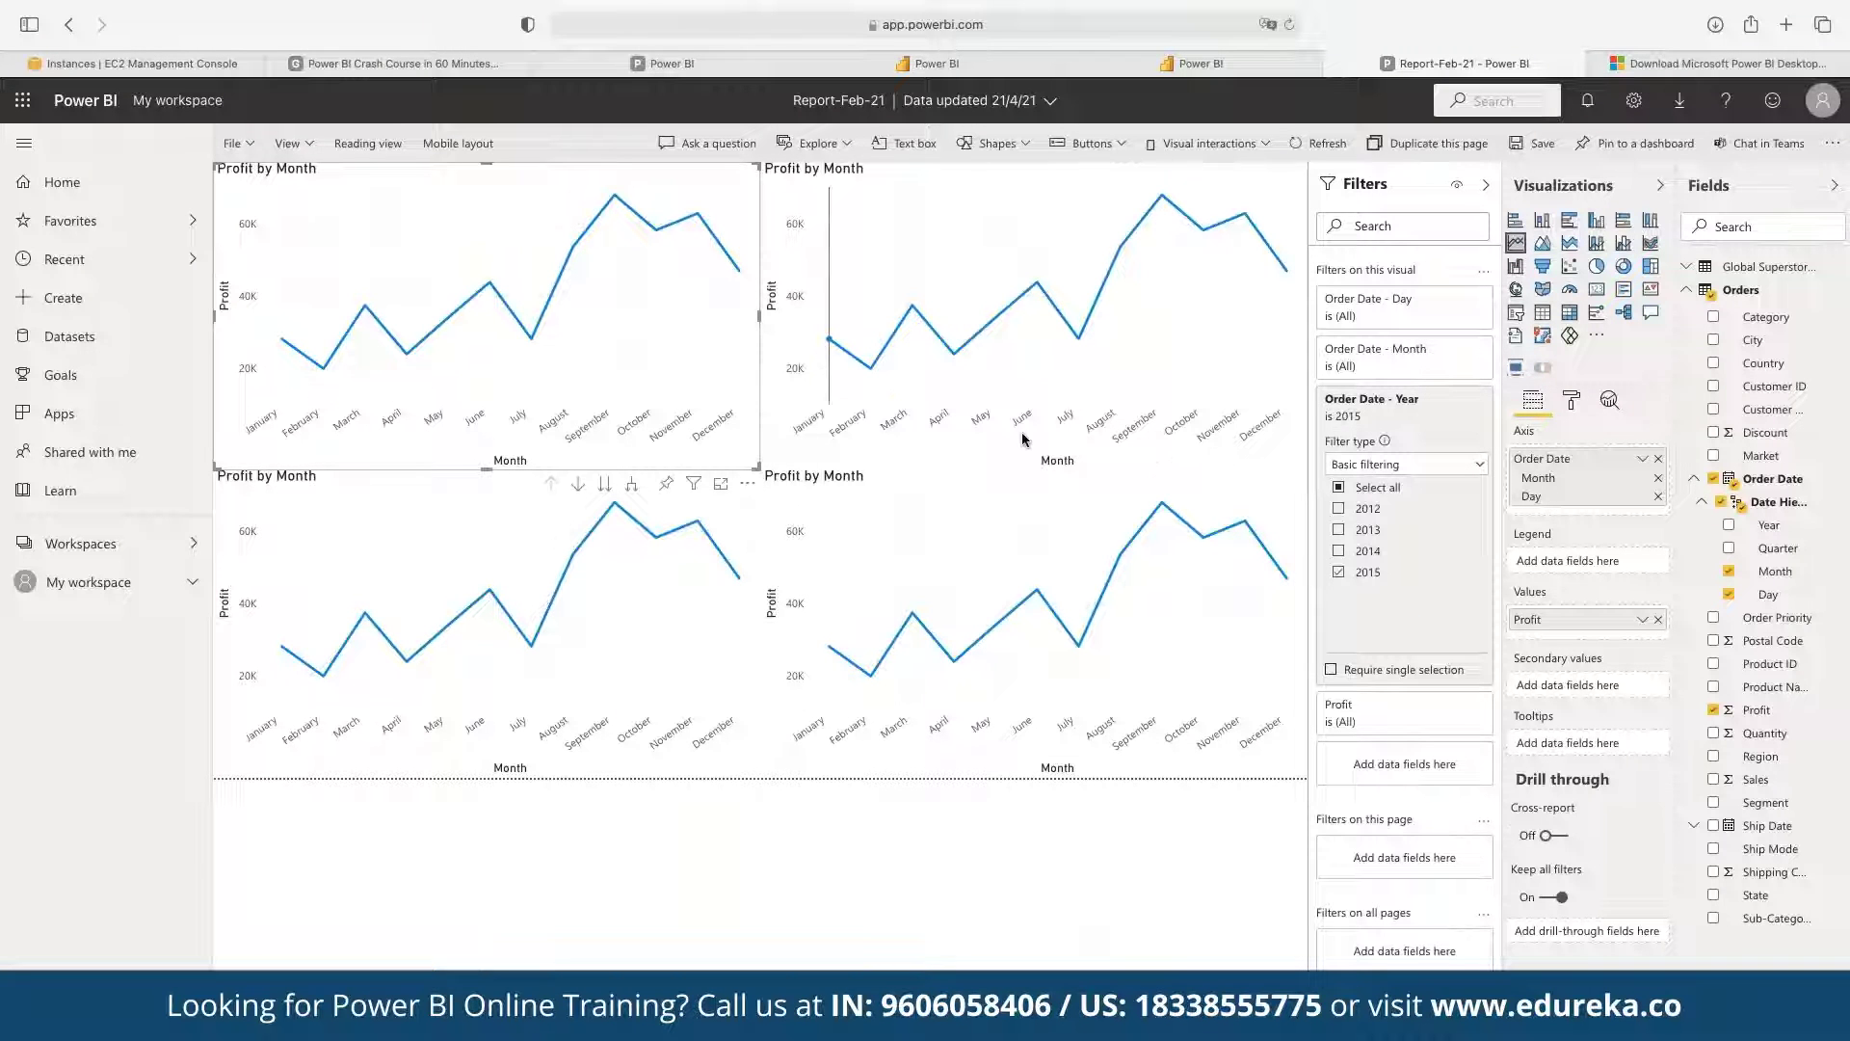
left_click(1166, 345)
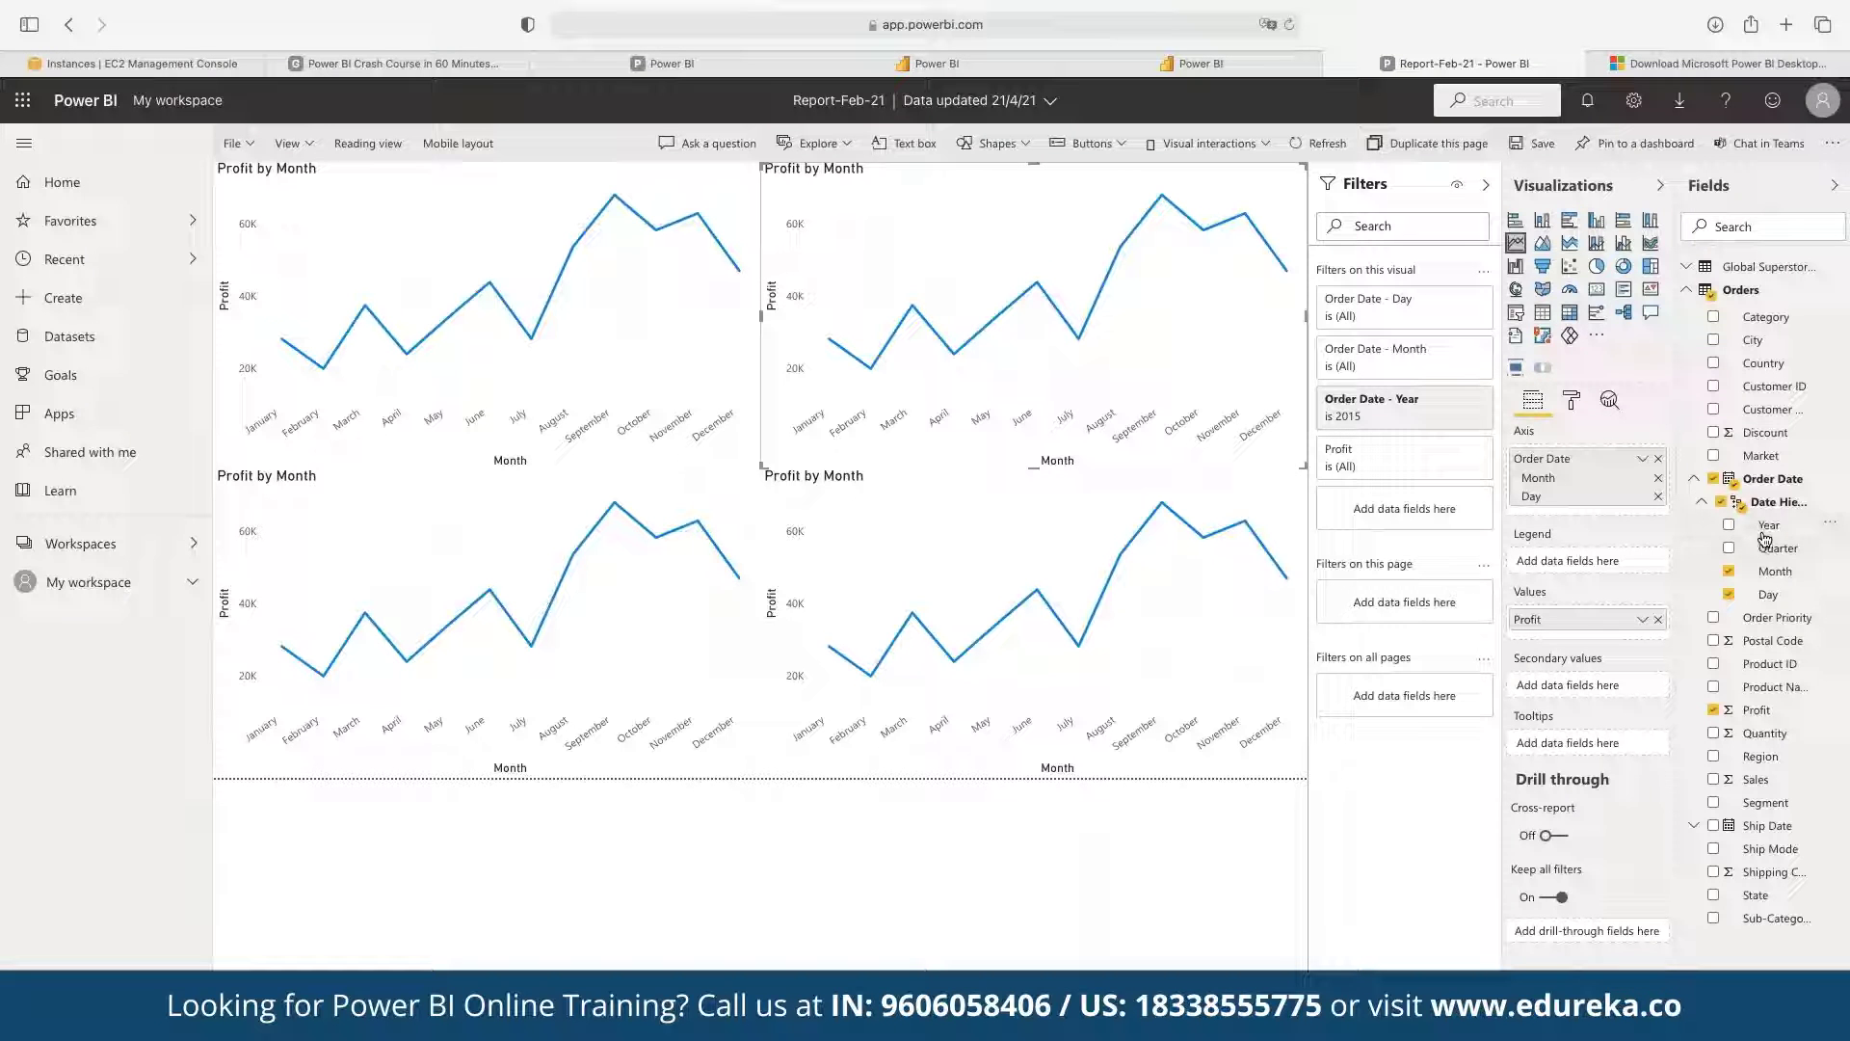
left_click_drag(1764, 530, 1383, 521)
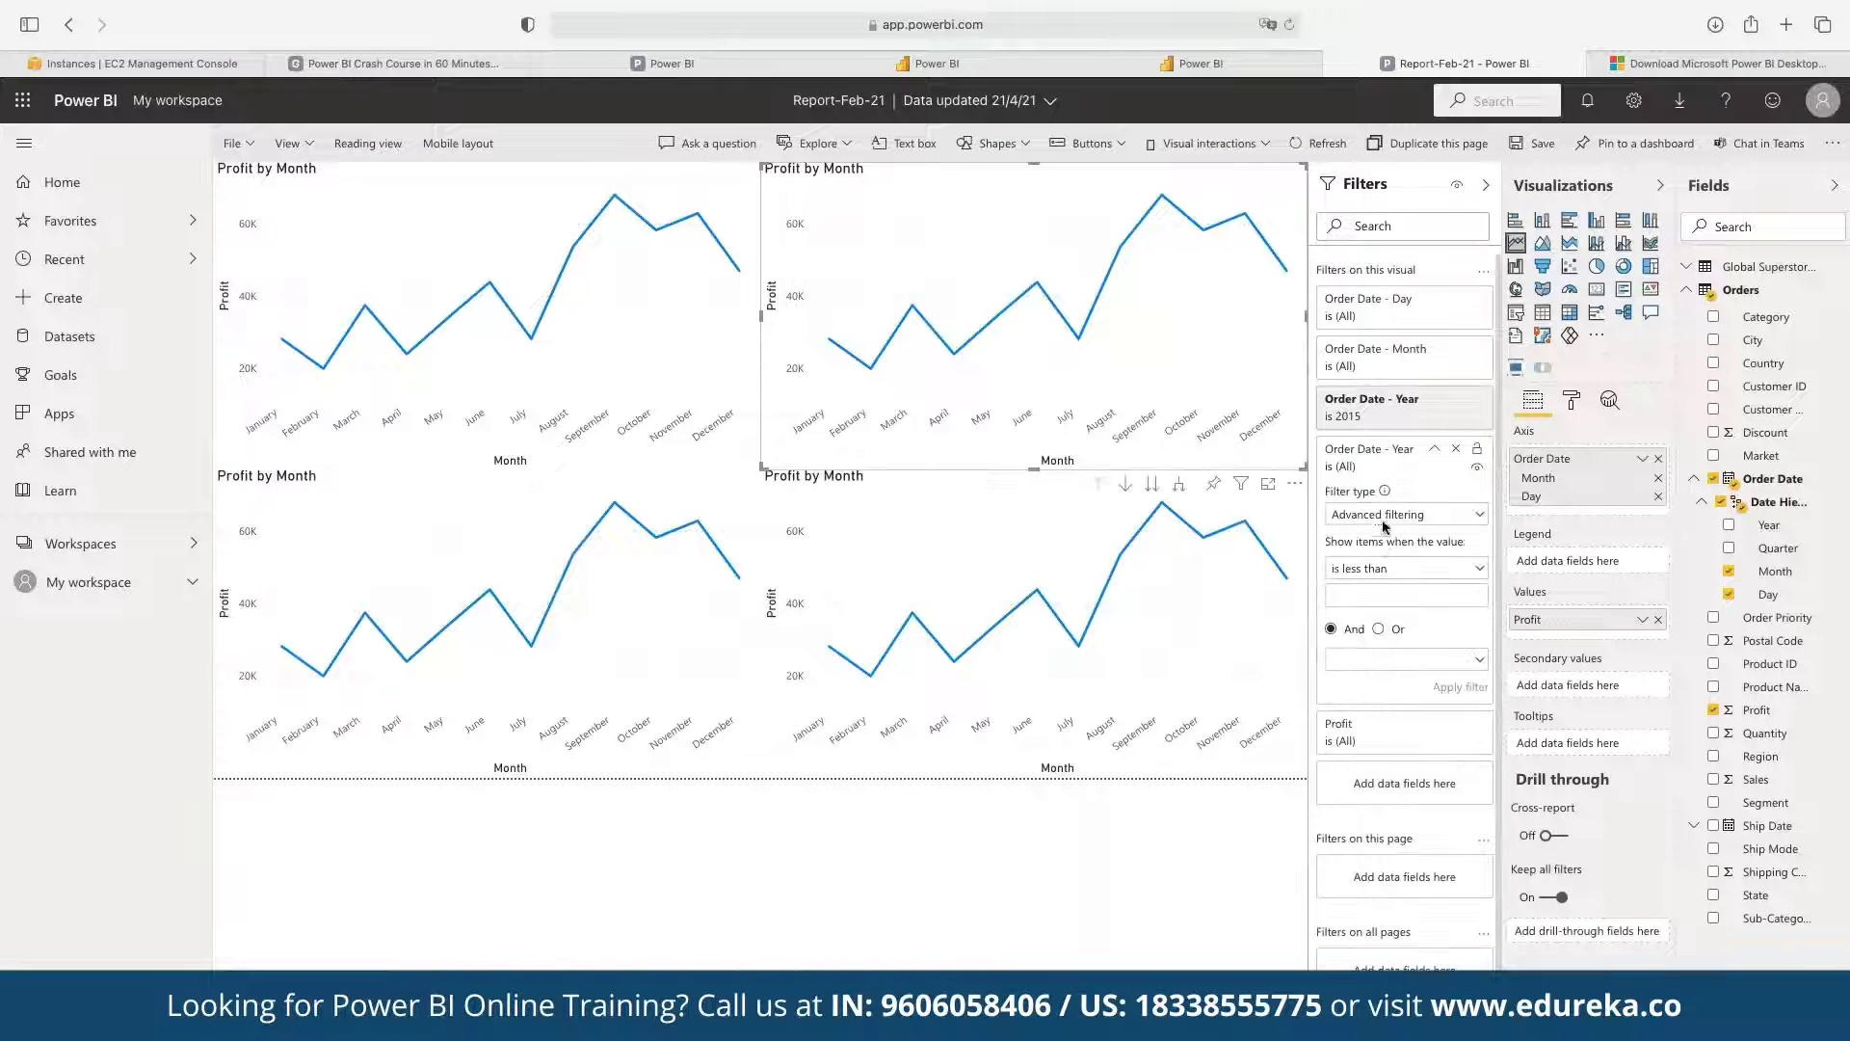
left_click(1380, 516)
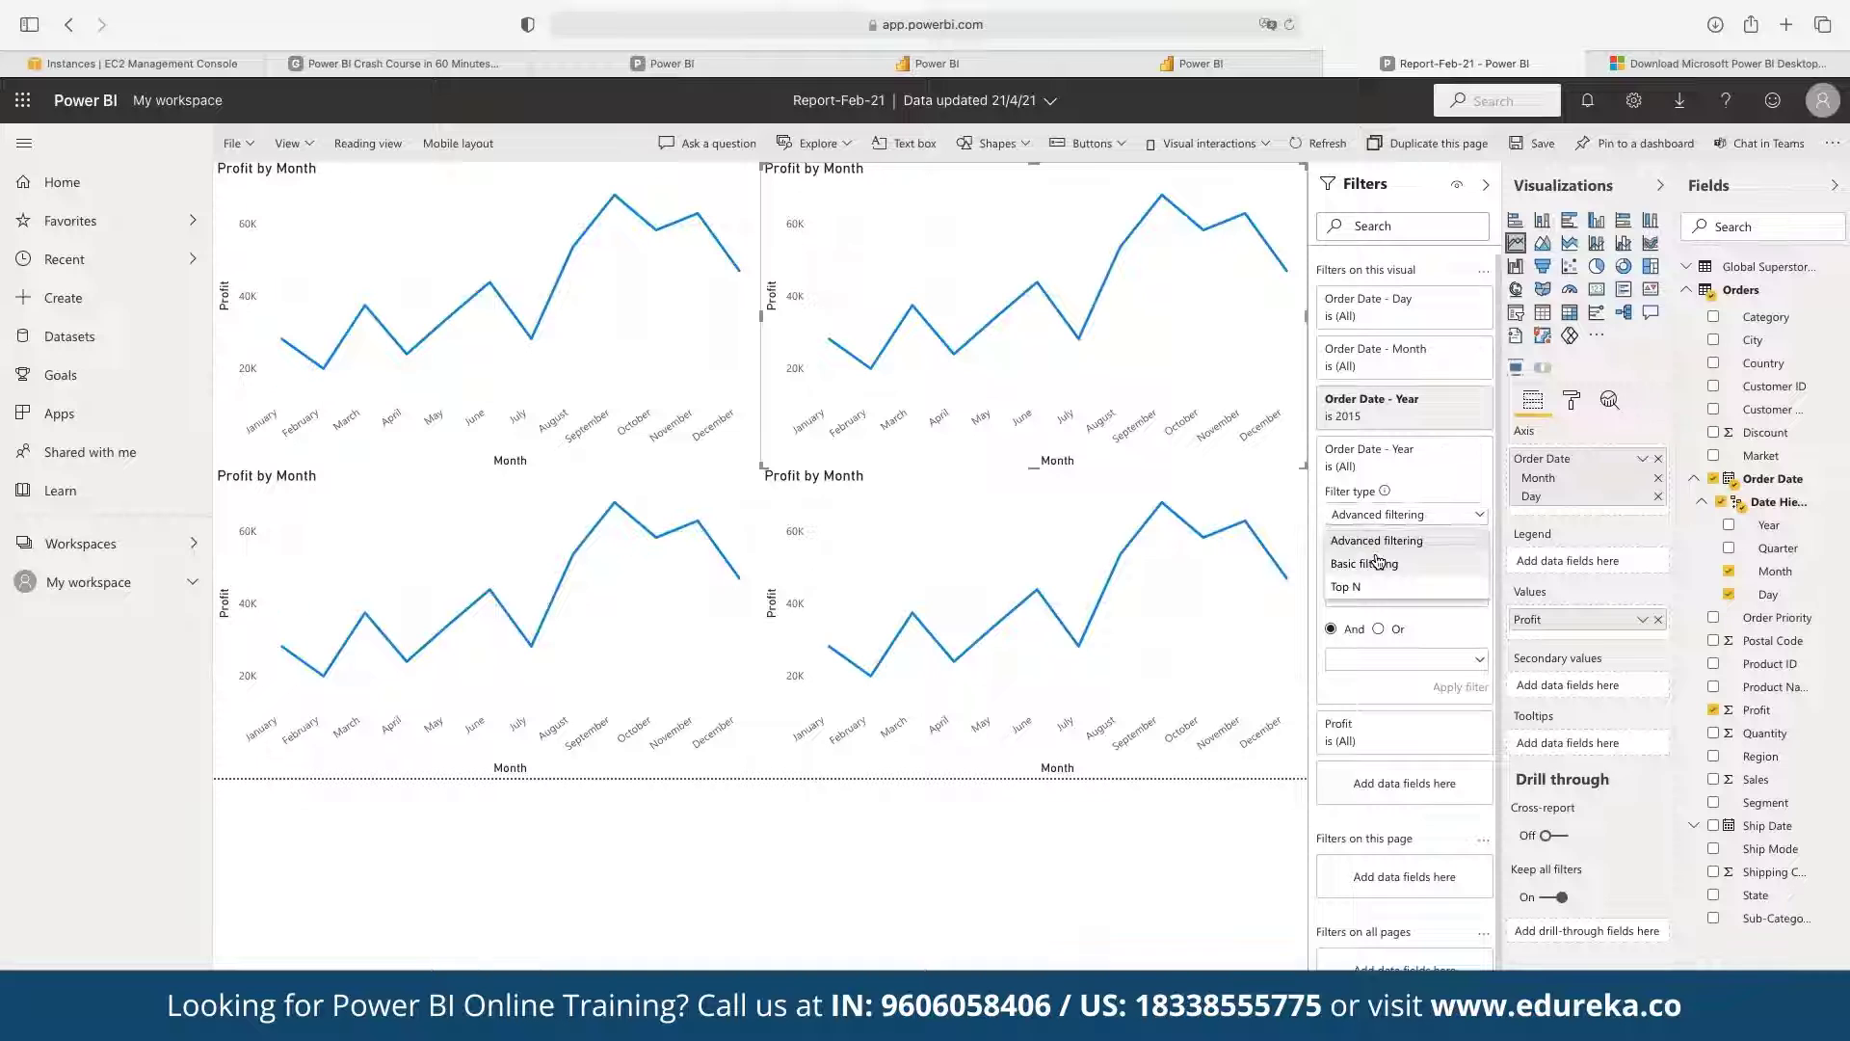
left_click(1382, 564)
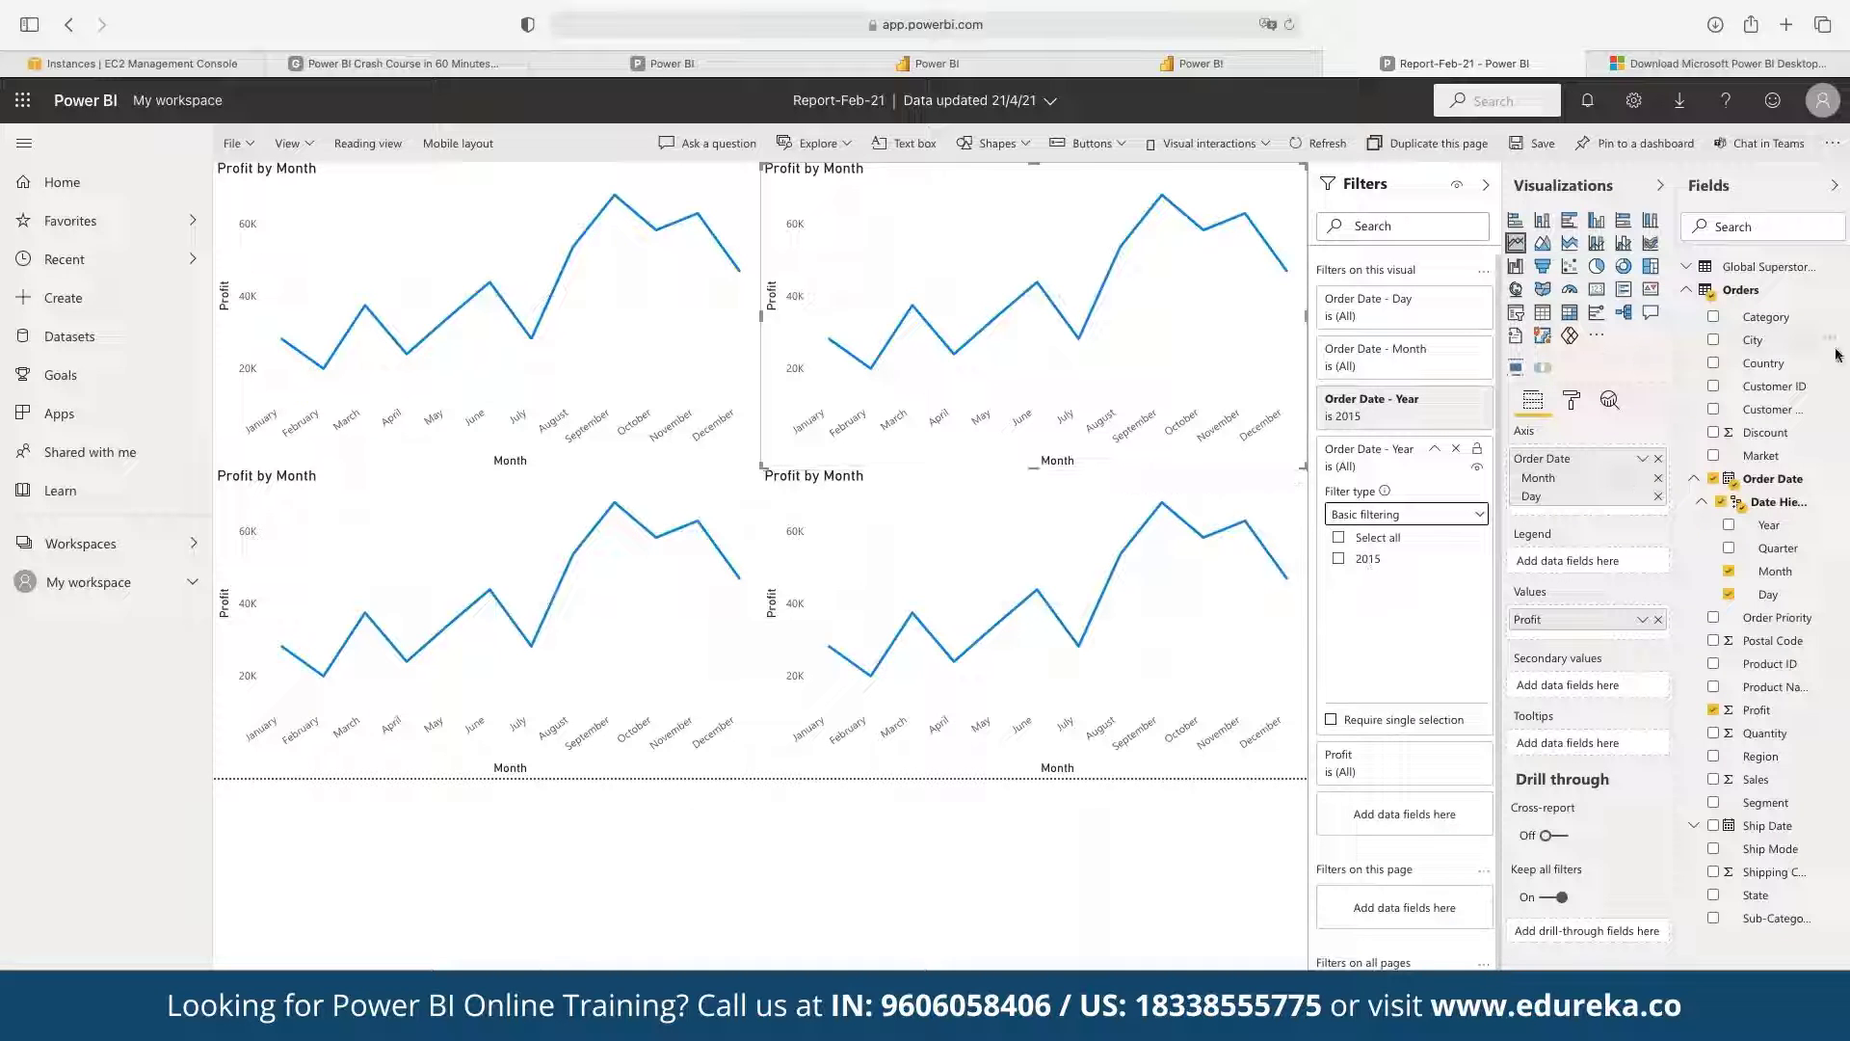
left_click(1455, 448)
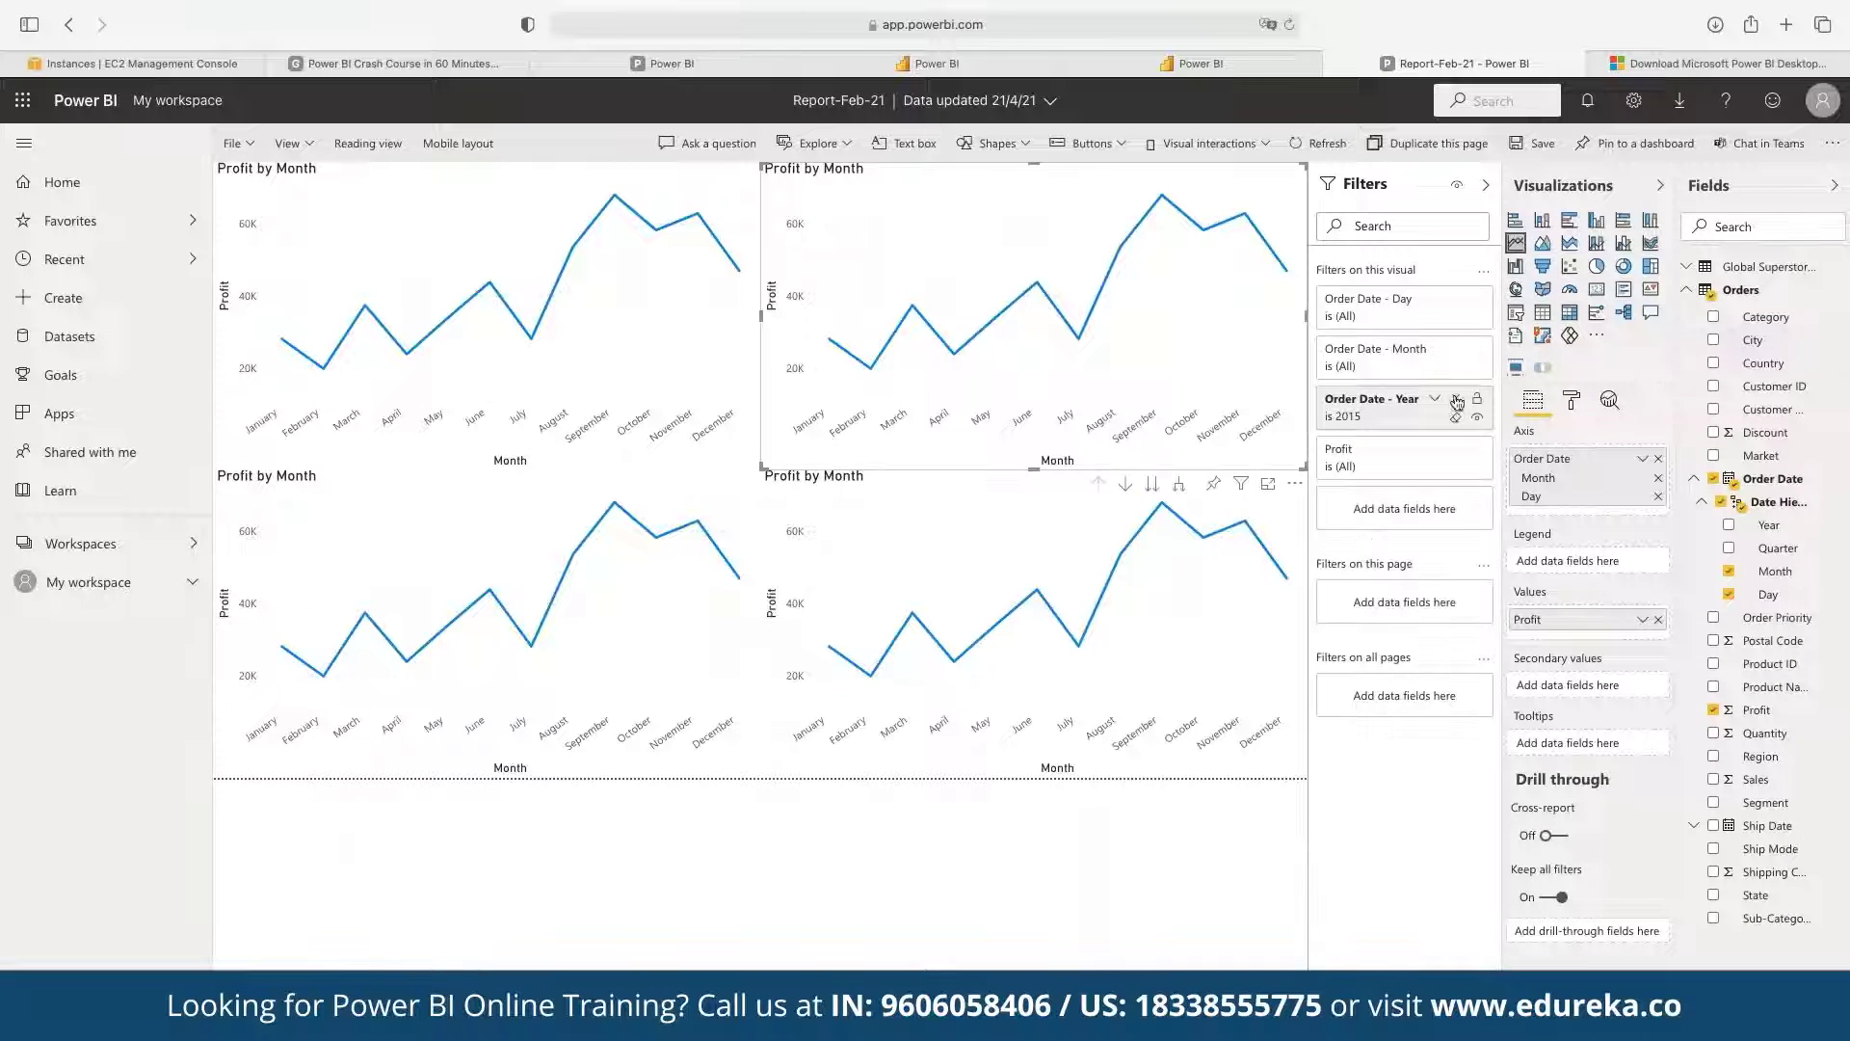
- Change the upper-right chart's existing Order Date Year filter to 2012 only
left_click(1438, 401)
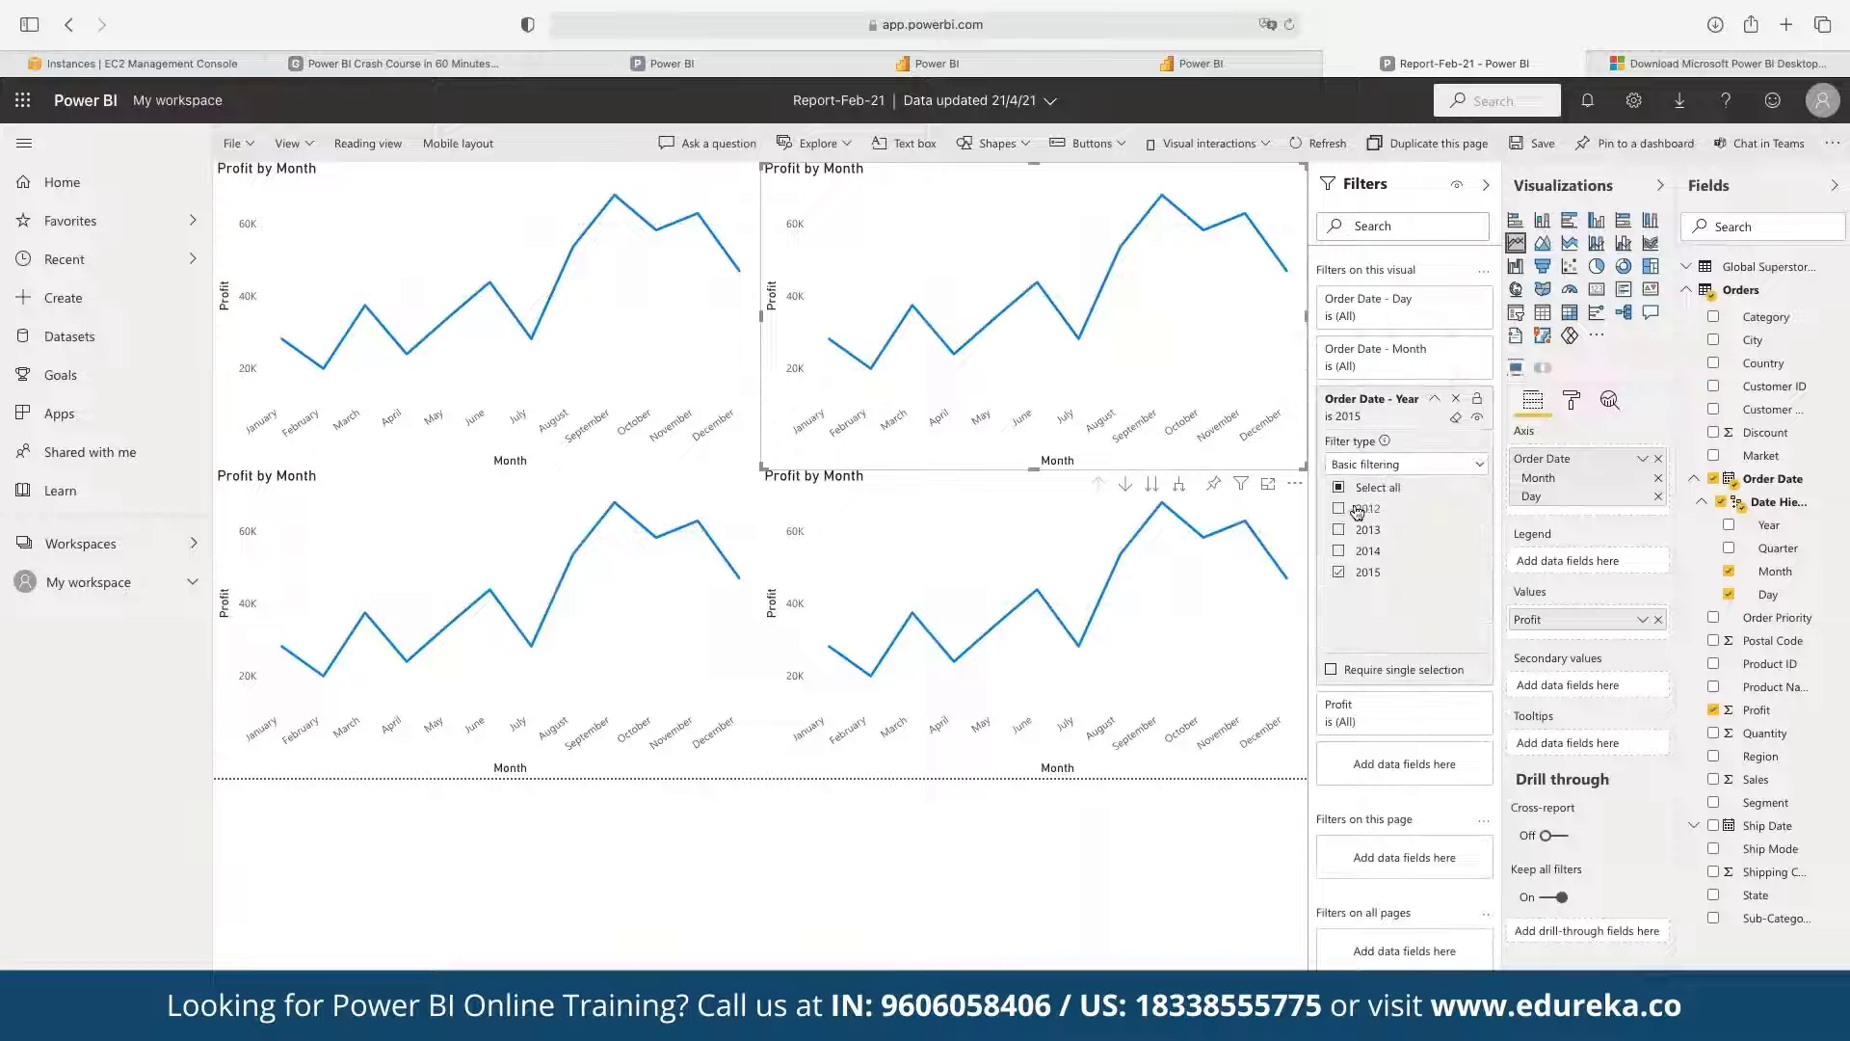
left_click(1339, 508)
left_click(1339, 572)
- Set the Order Date Year filter to 2014 only on the lower-left chart and 2013 only on the lower-right chart
left_click(621, 627)
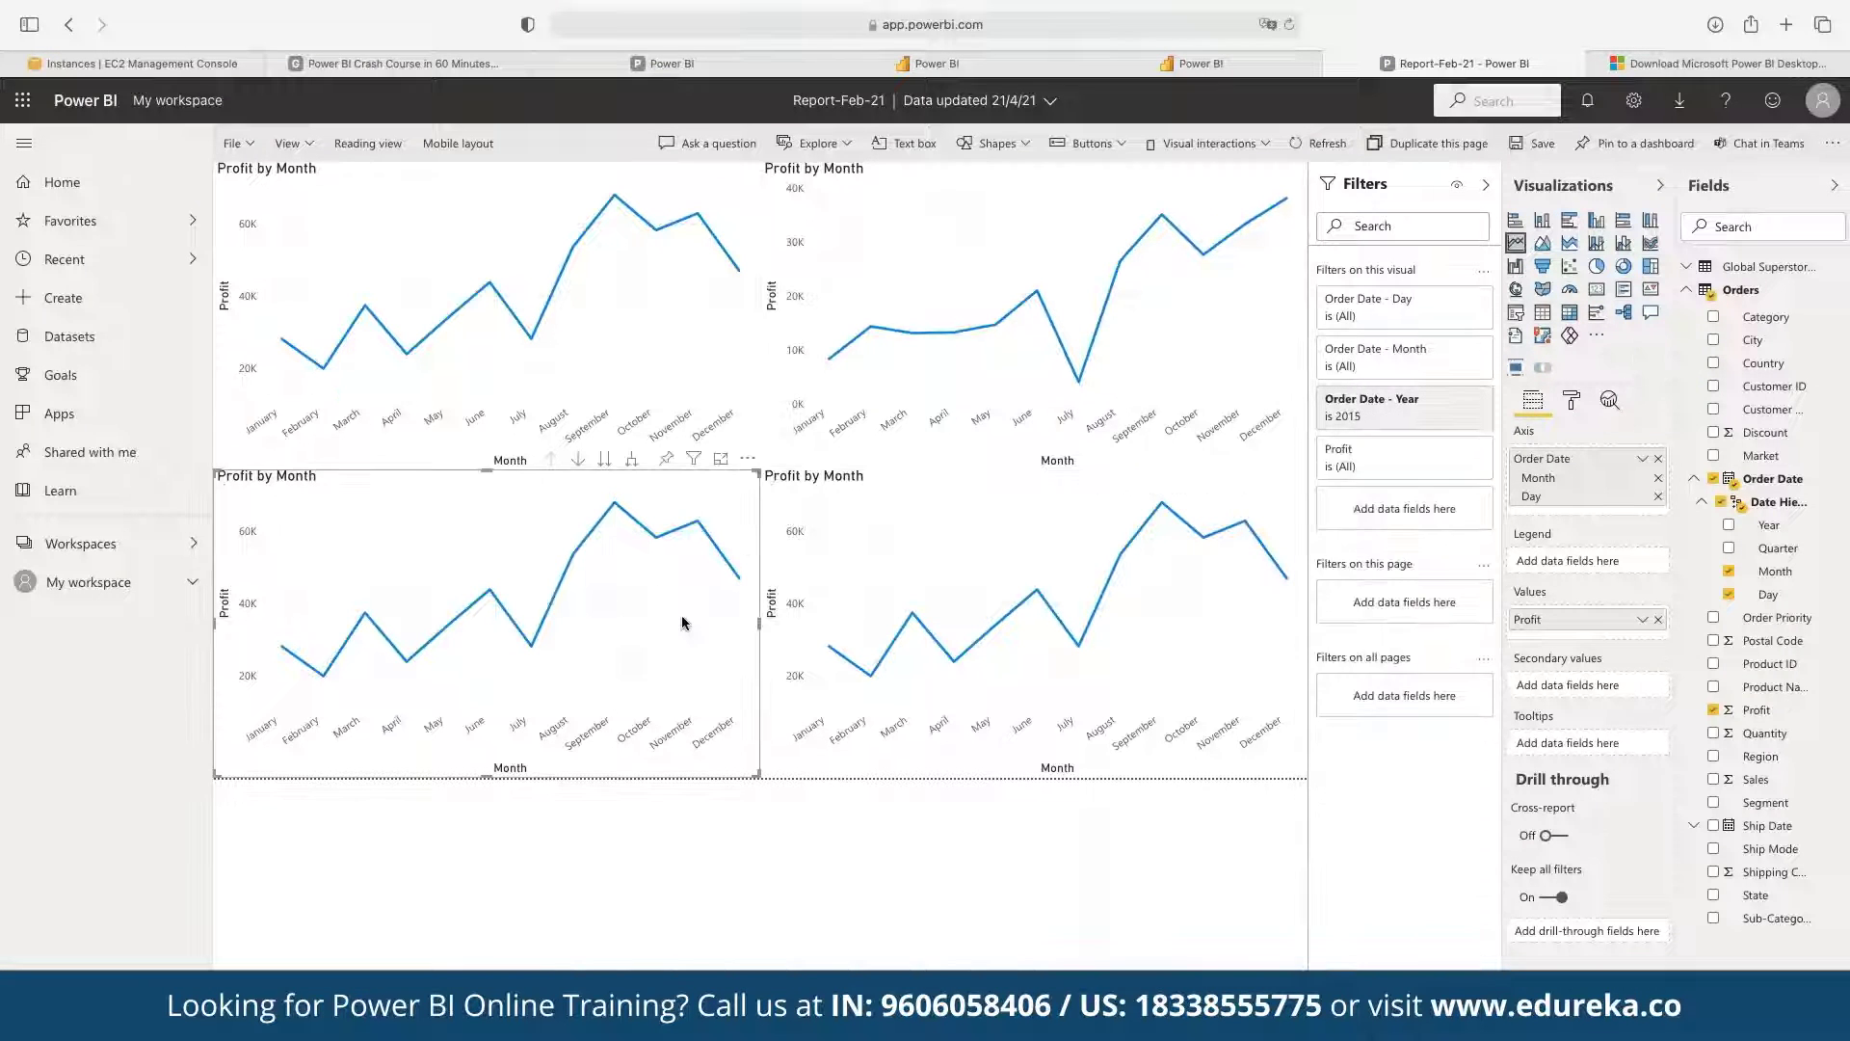
left_click(1339, 572)
left_click(1256, 602)
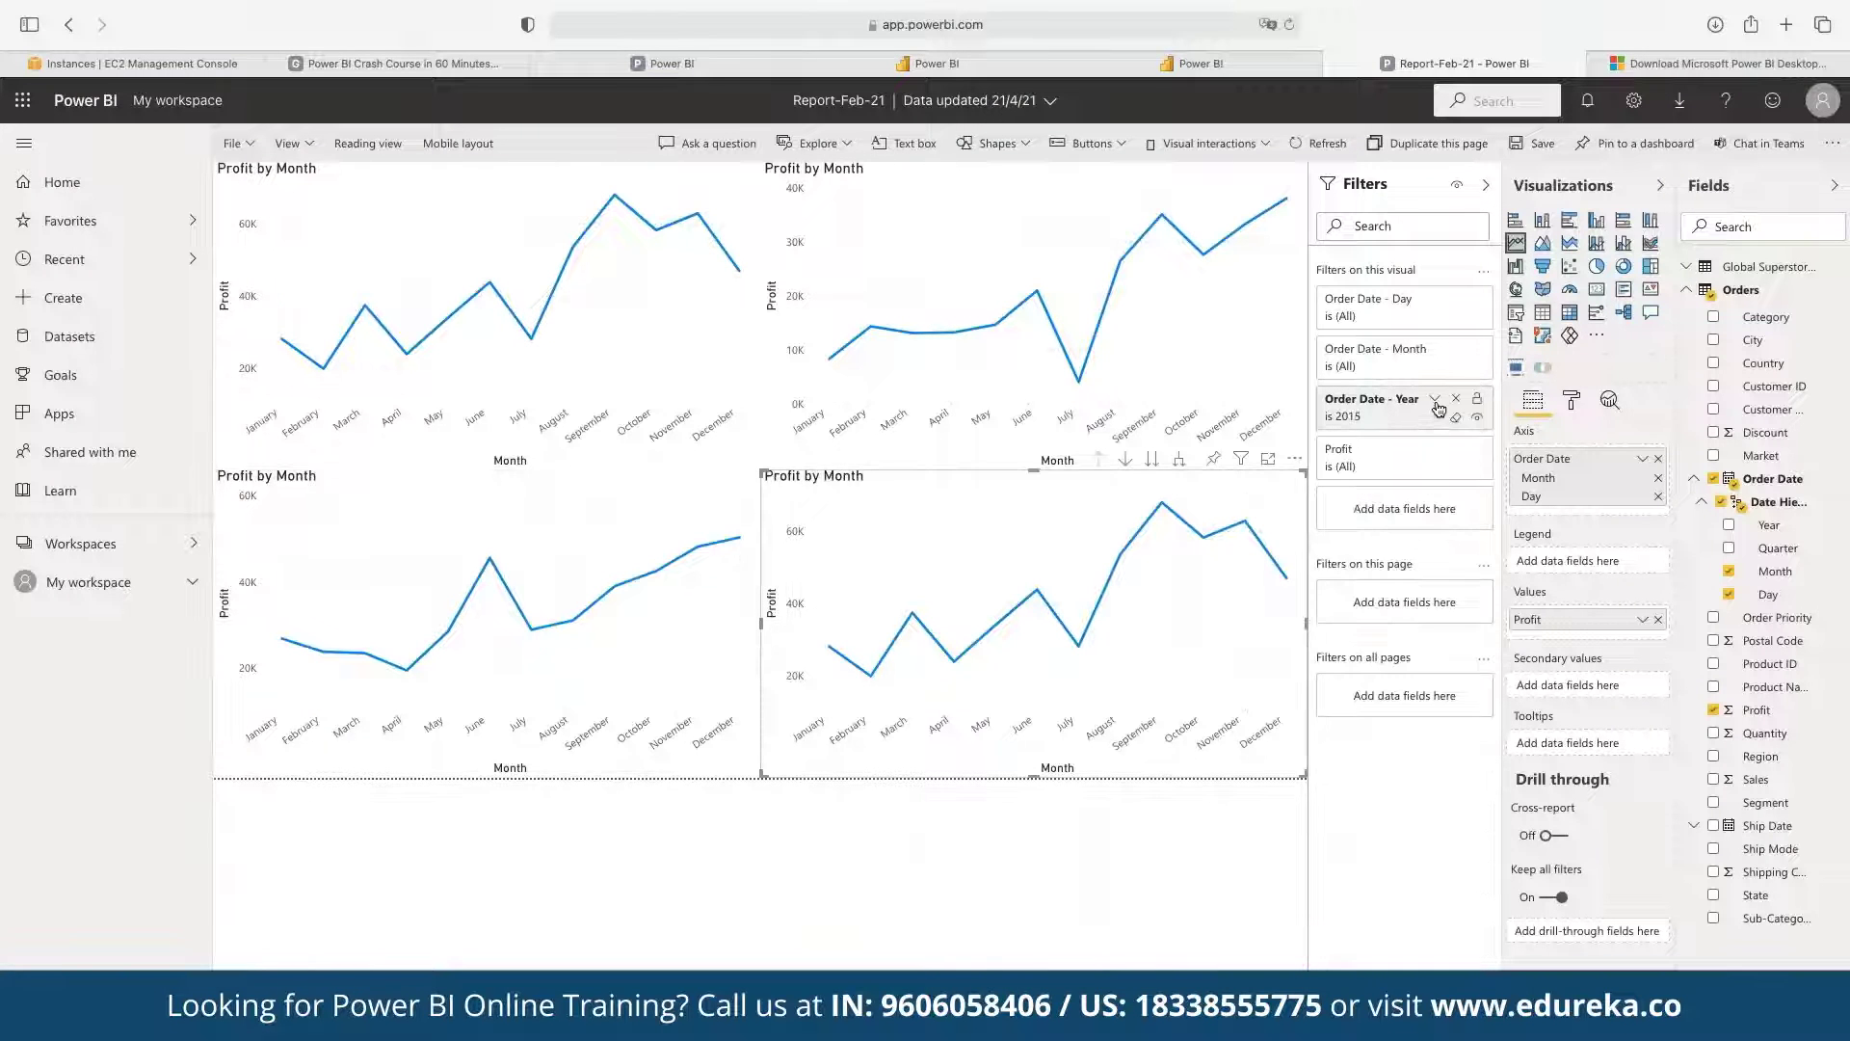
left_click(1435, 399)
left_click(1339, 571)
left_click(1339, 572)
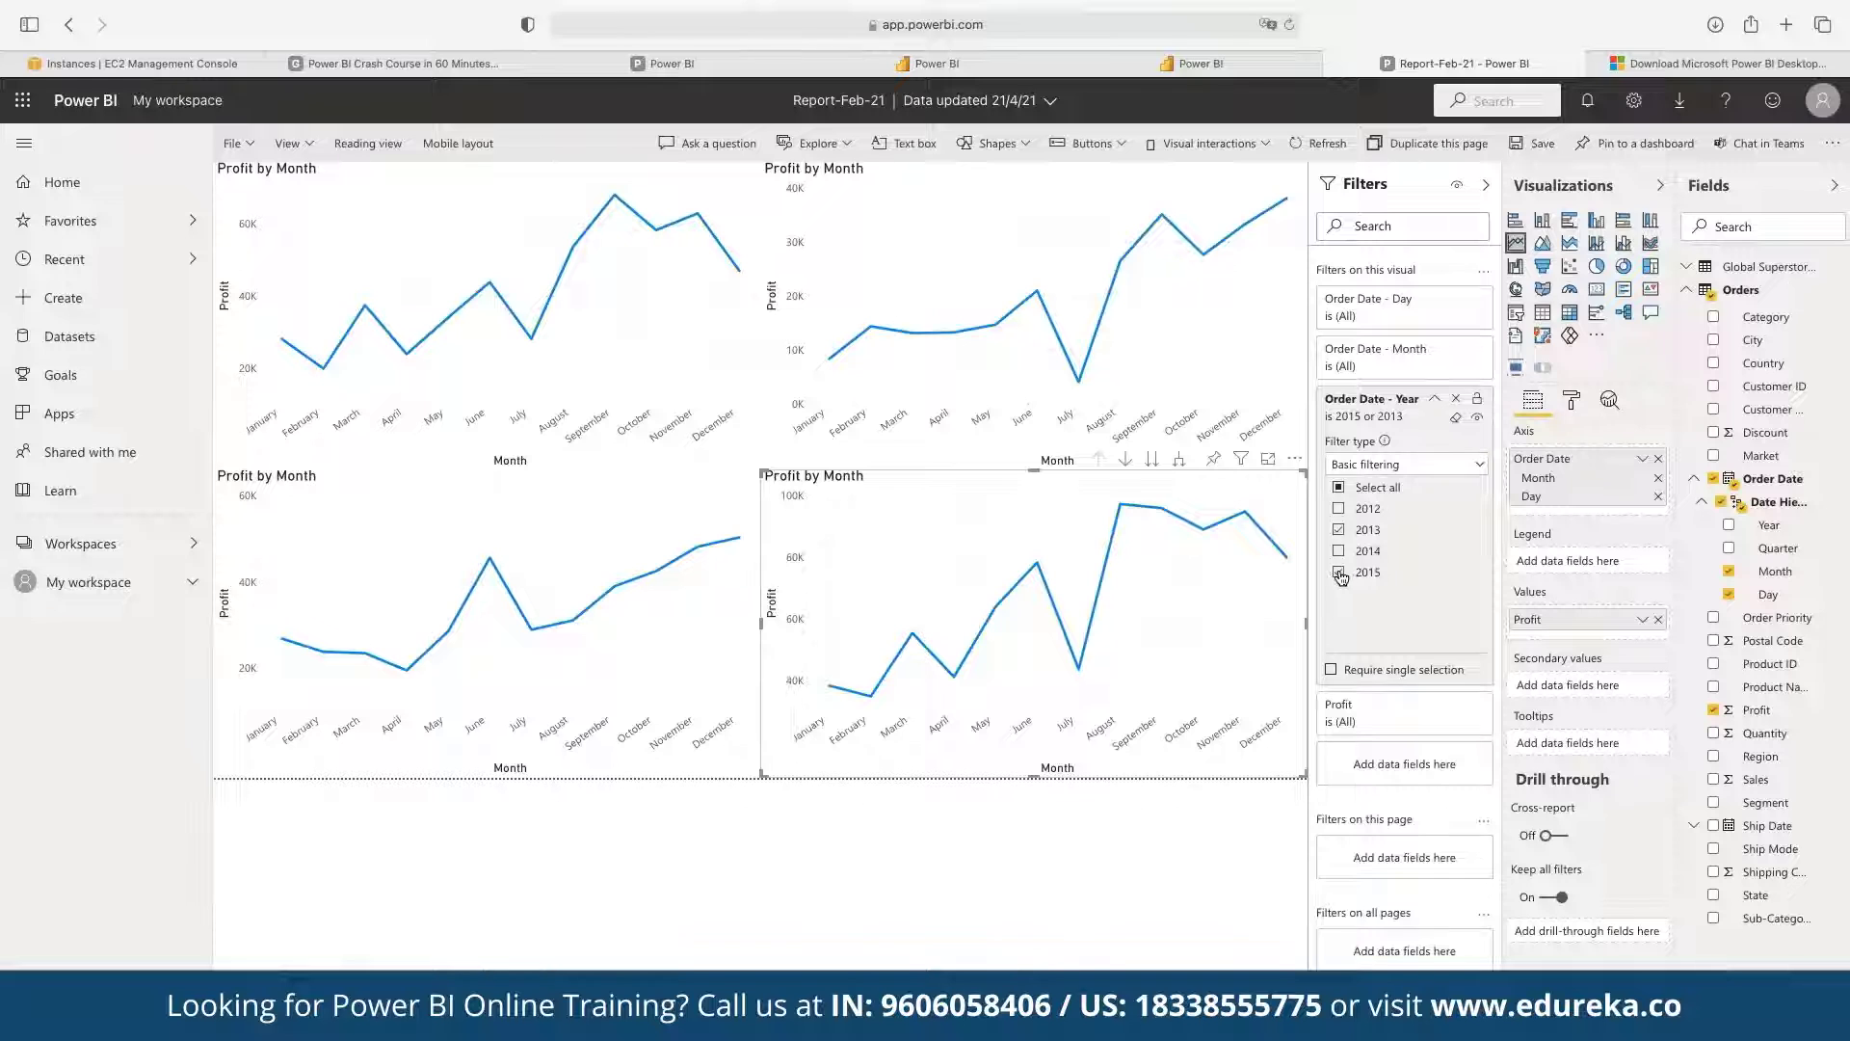
- Delete all four Profit by Month charts to clear the report page
left_click(1125, 829)
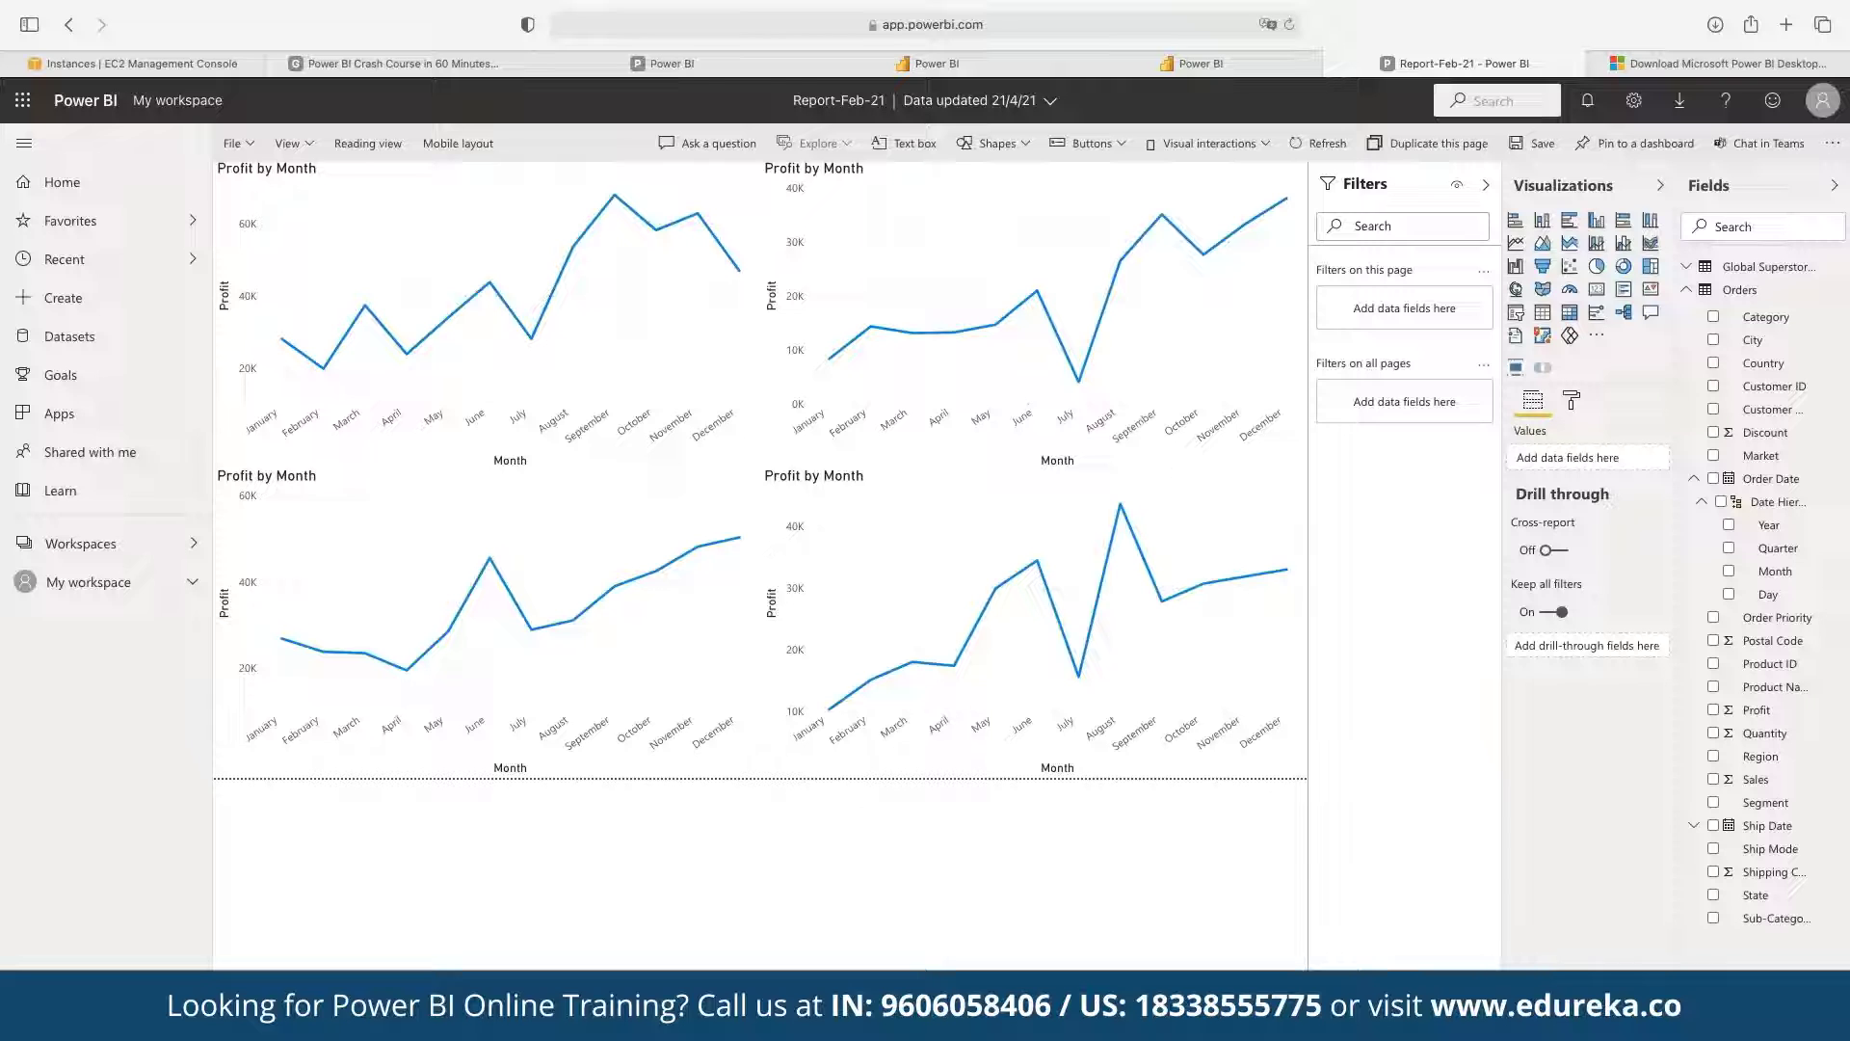
key("ctrl+a")
key("Delete")
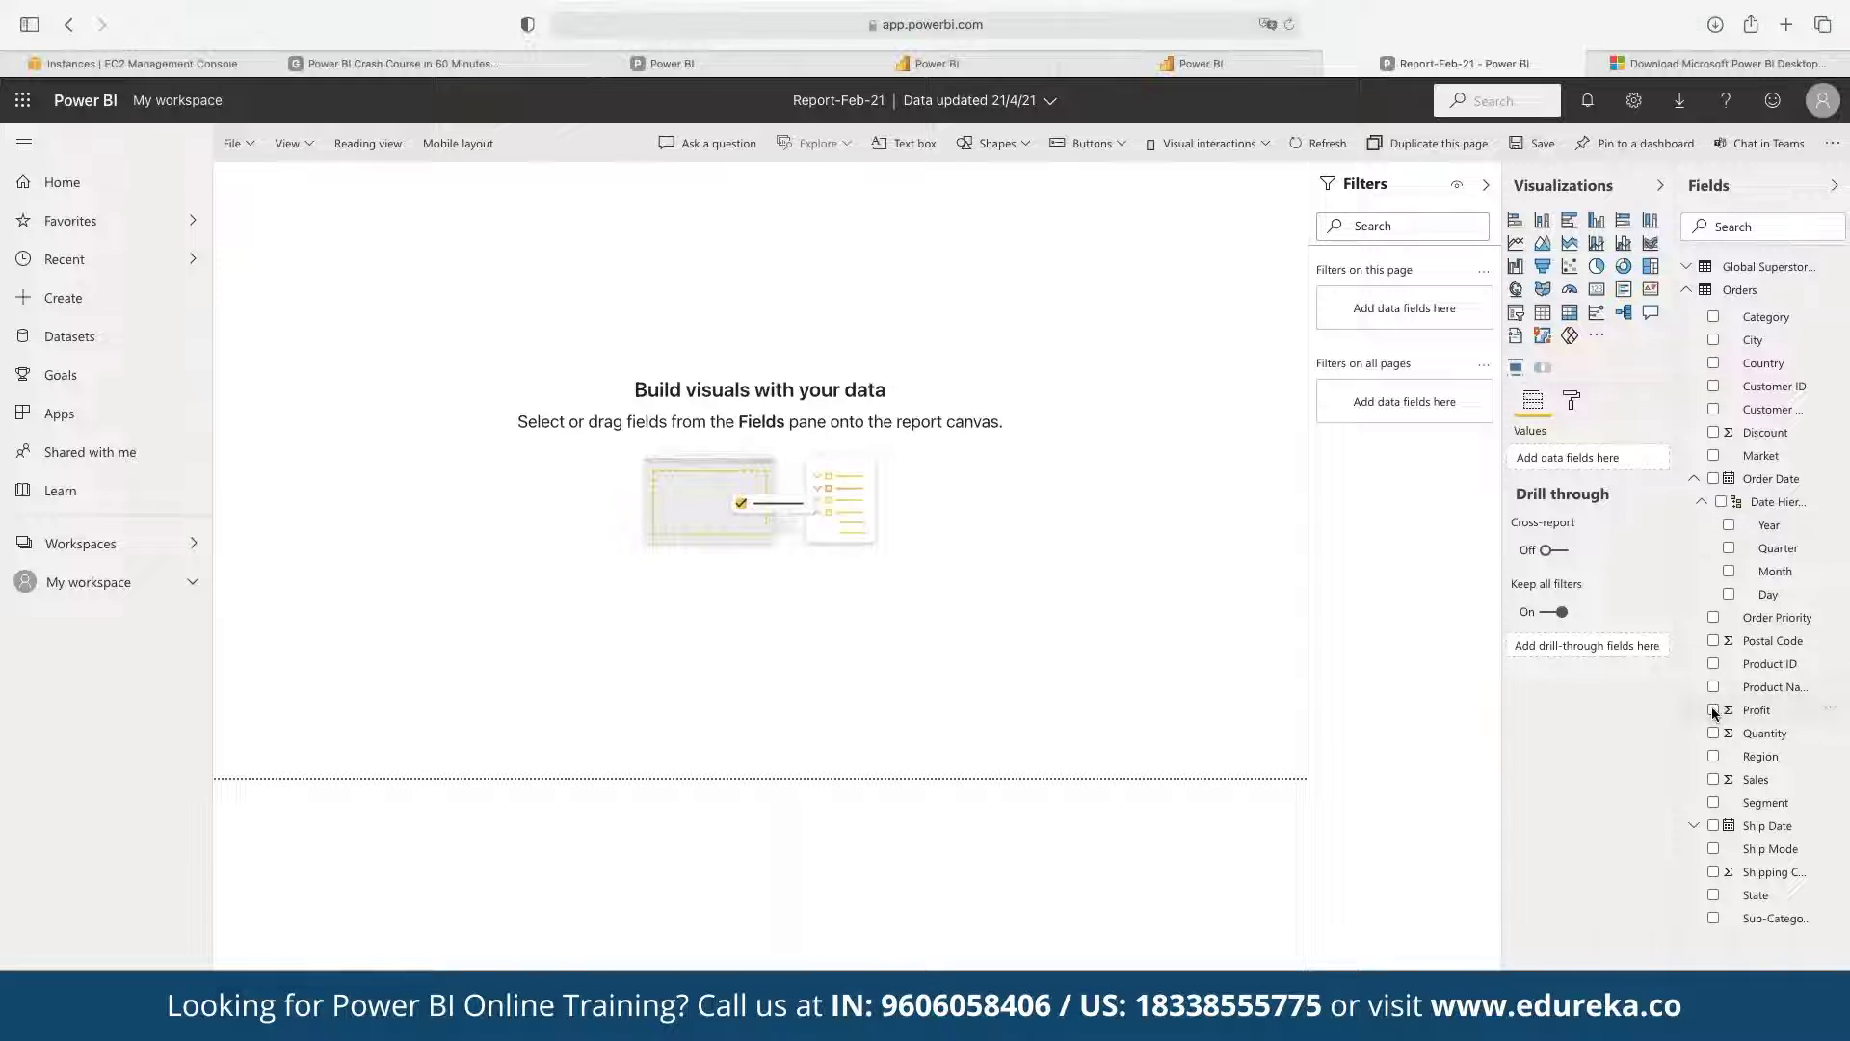
- Create a table of the Order Date hierarchy and Profit, then enlarge and centre it on the report page
left_click(1721, 501)
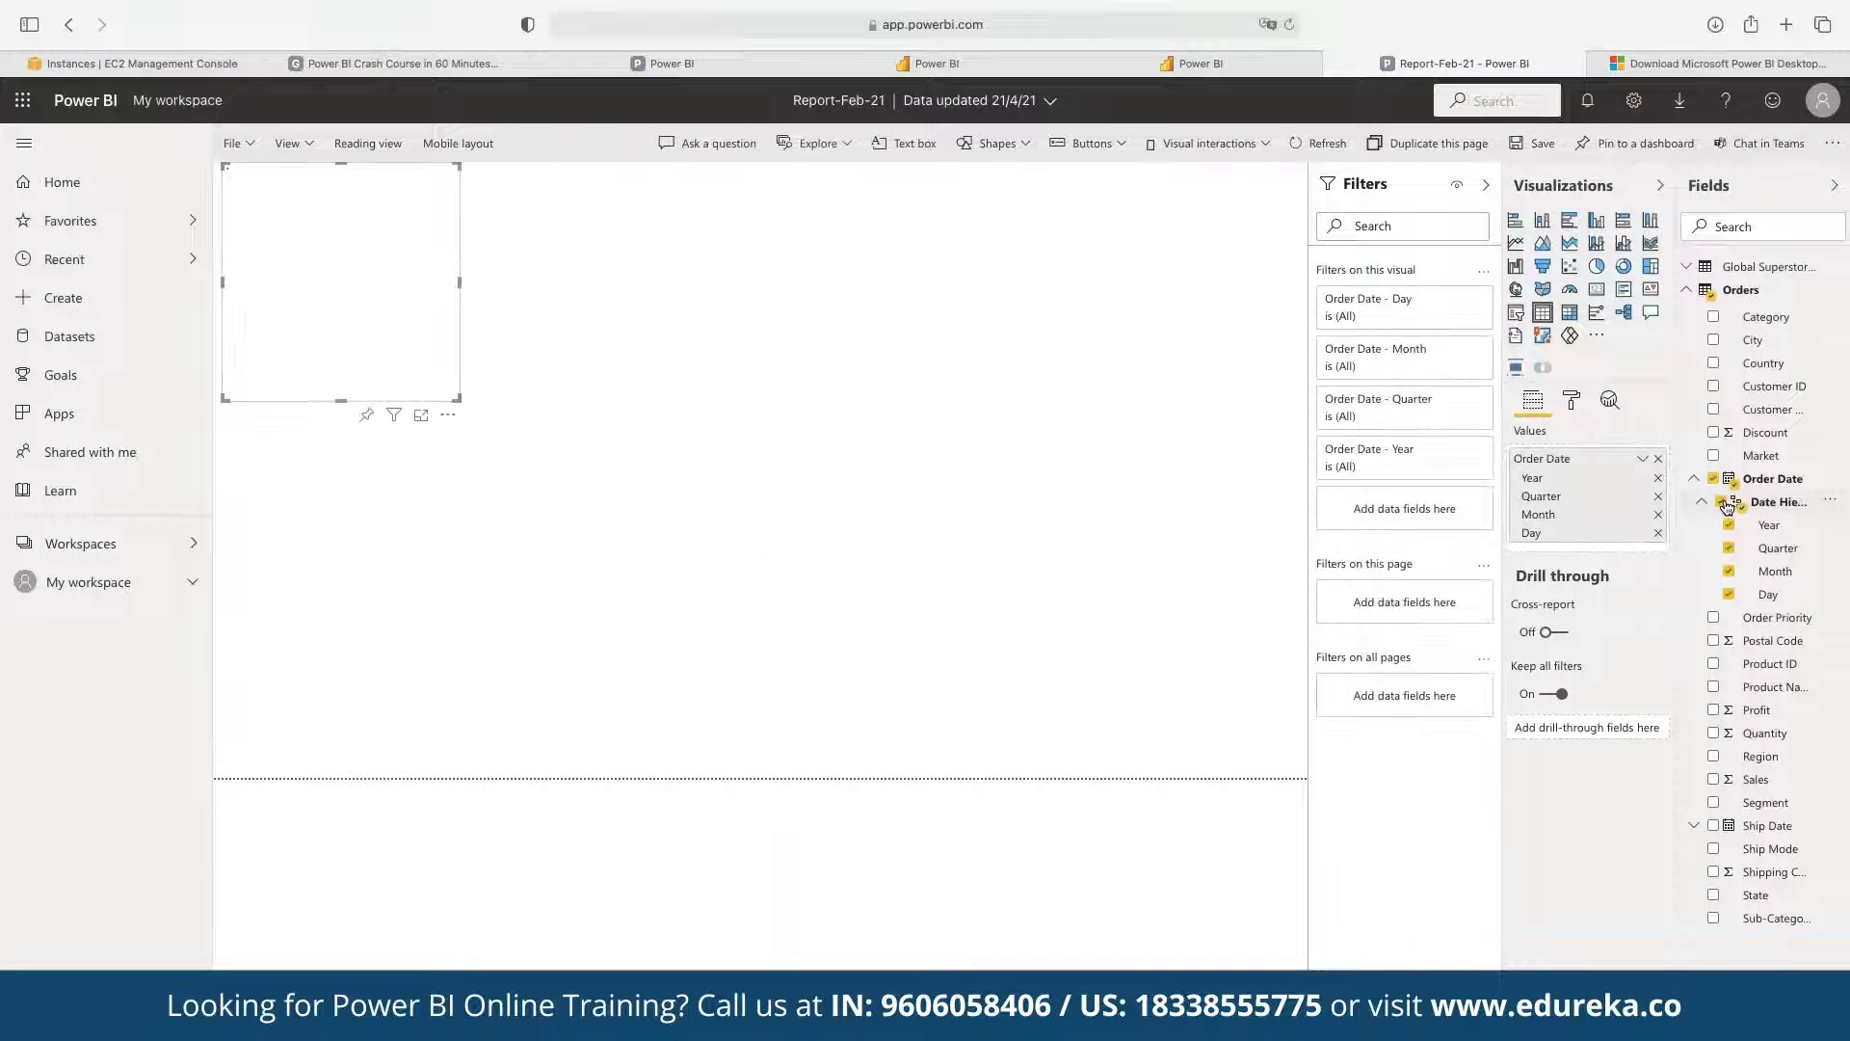
left_click(1714, 710)
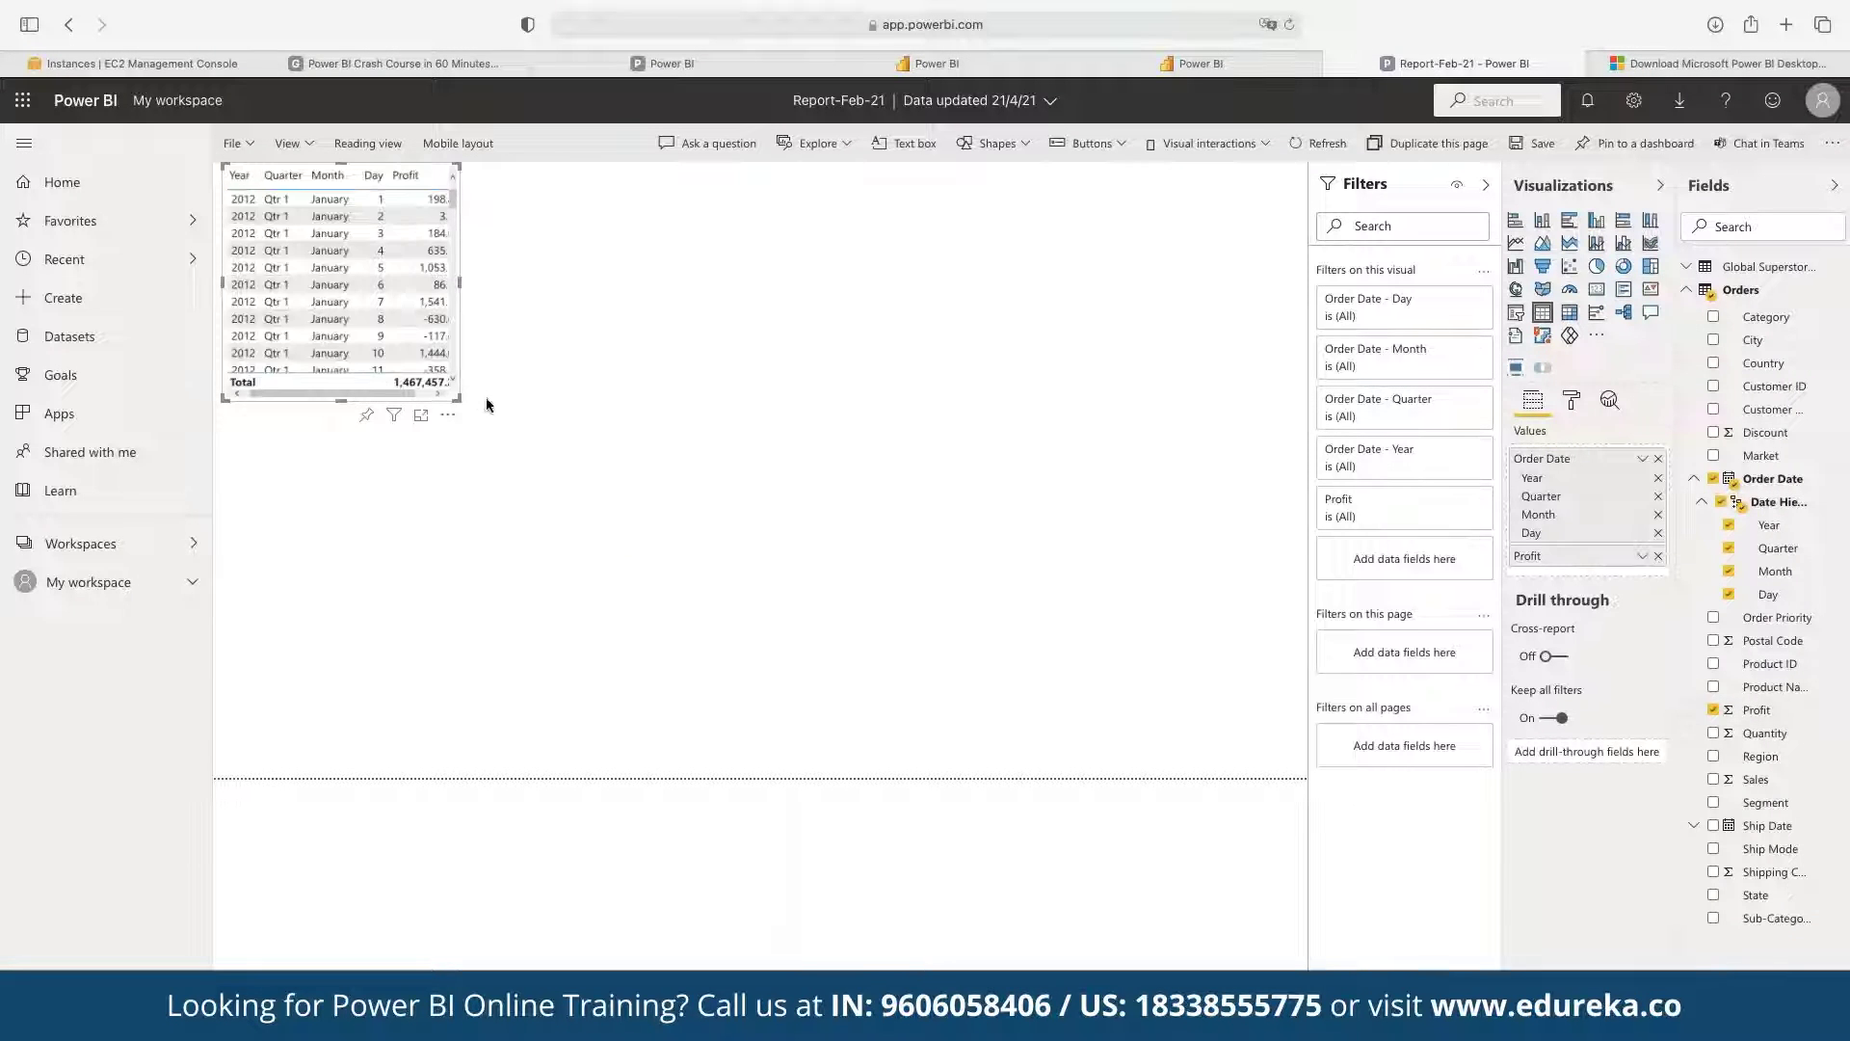
left_click_drag(460, 398, 1135, 665)
left_click_drag(842, 508, 921, 562)
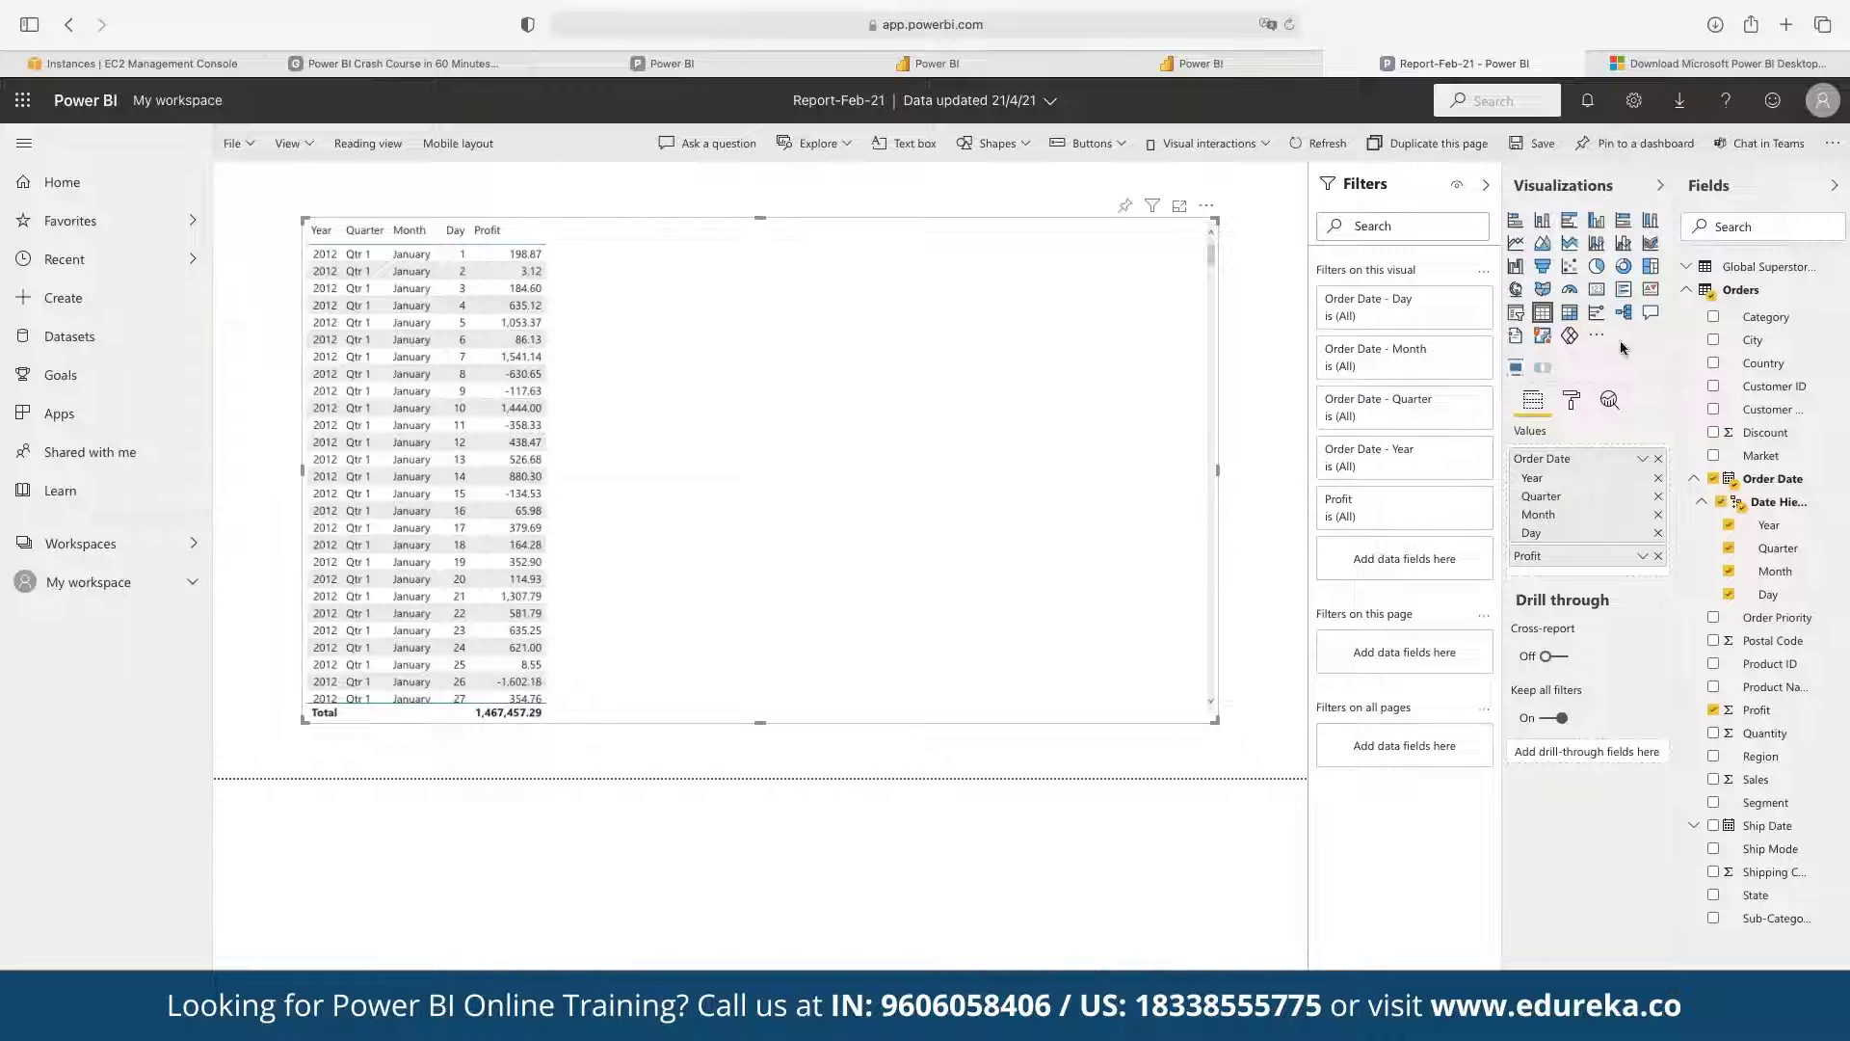
- Convert the table to a line chart and remove Year and Quarter from its Order Date axis
left_click(1517, 244)
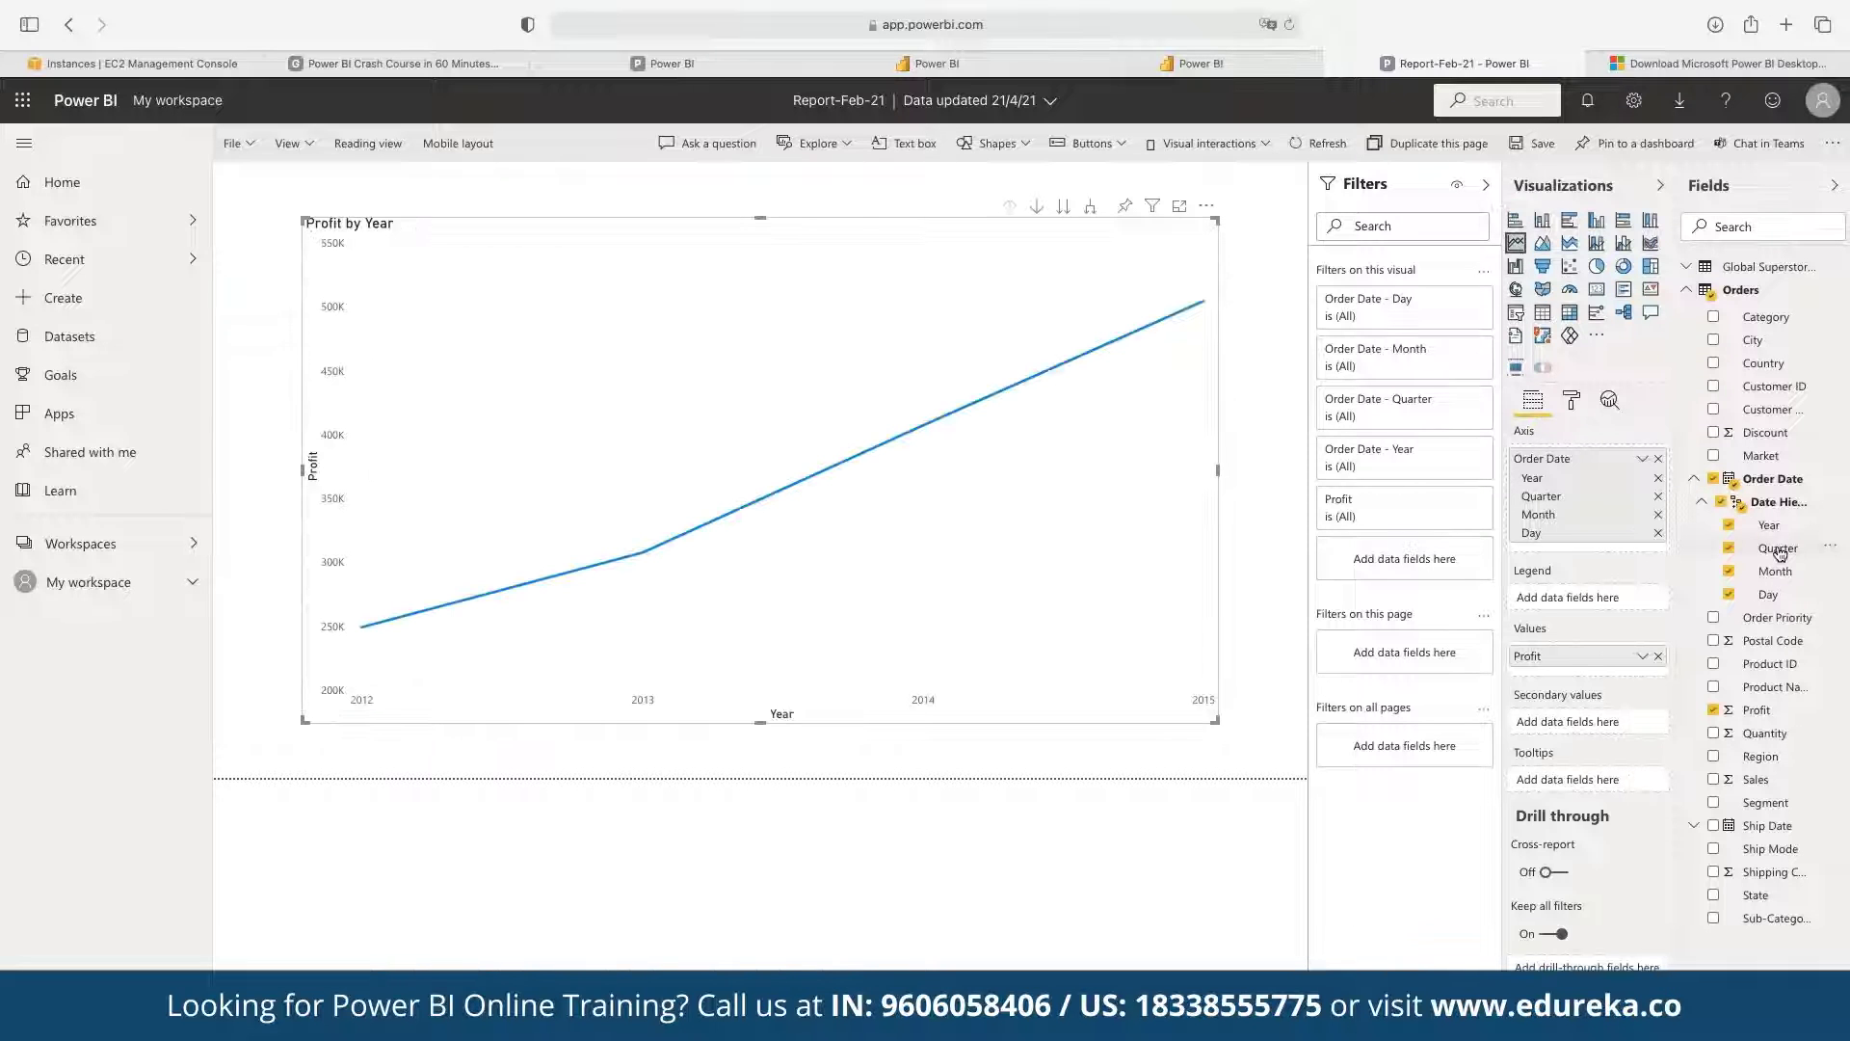
left_click(1658, 482)
left_click(1659, 482)
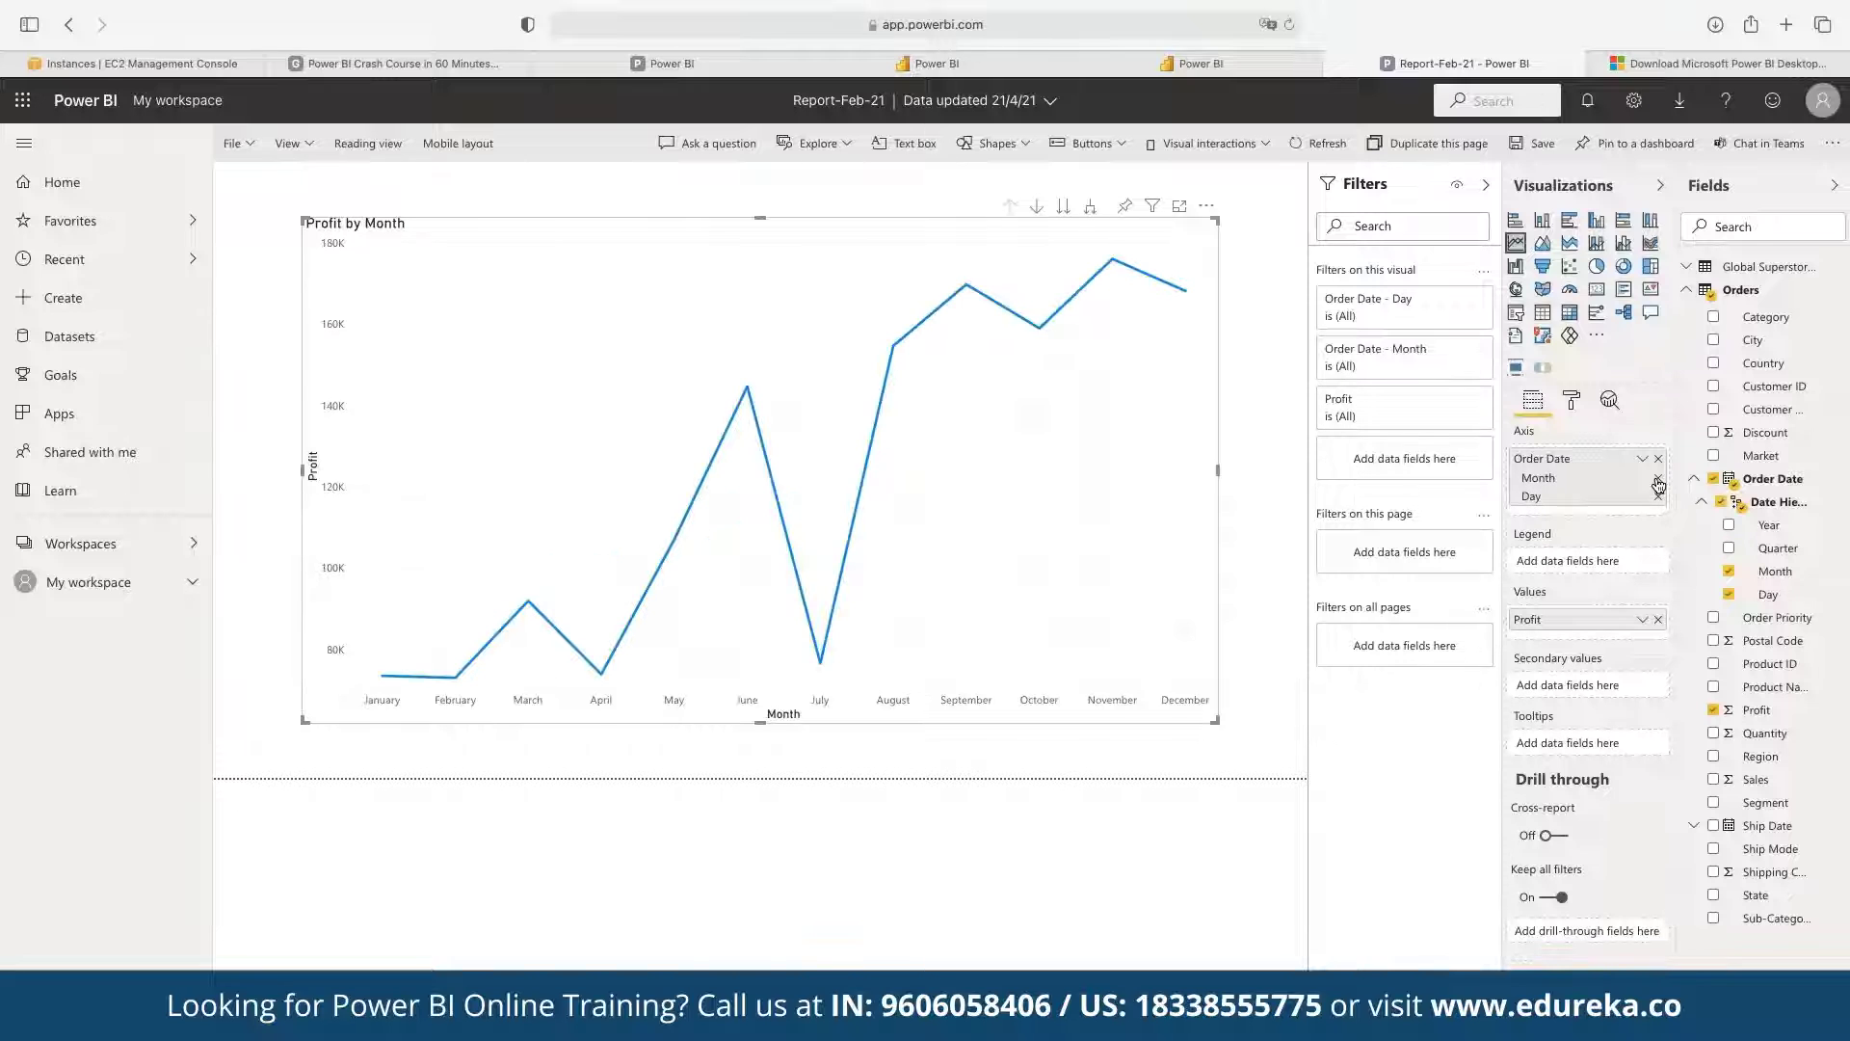
- Add the Order Date Year as the line chart's legend and inspect the October profit for each year
left_click_drag(1771, 527, 1636, 572)
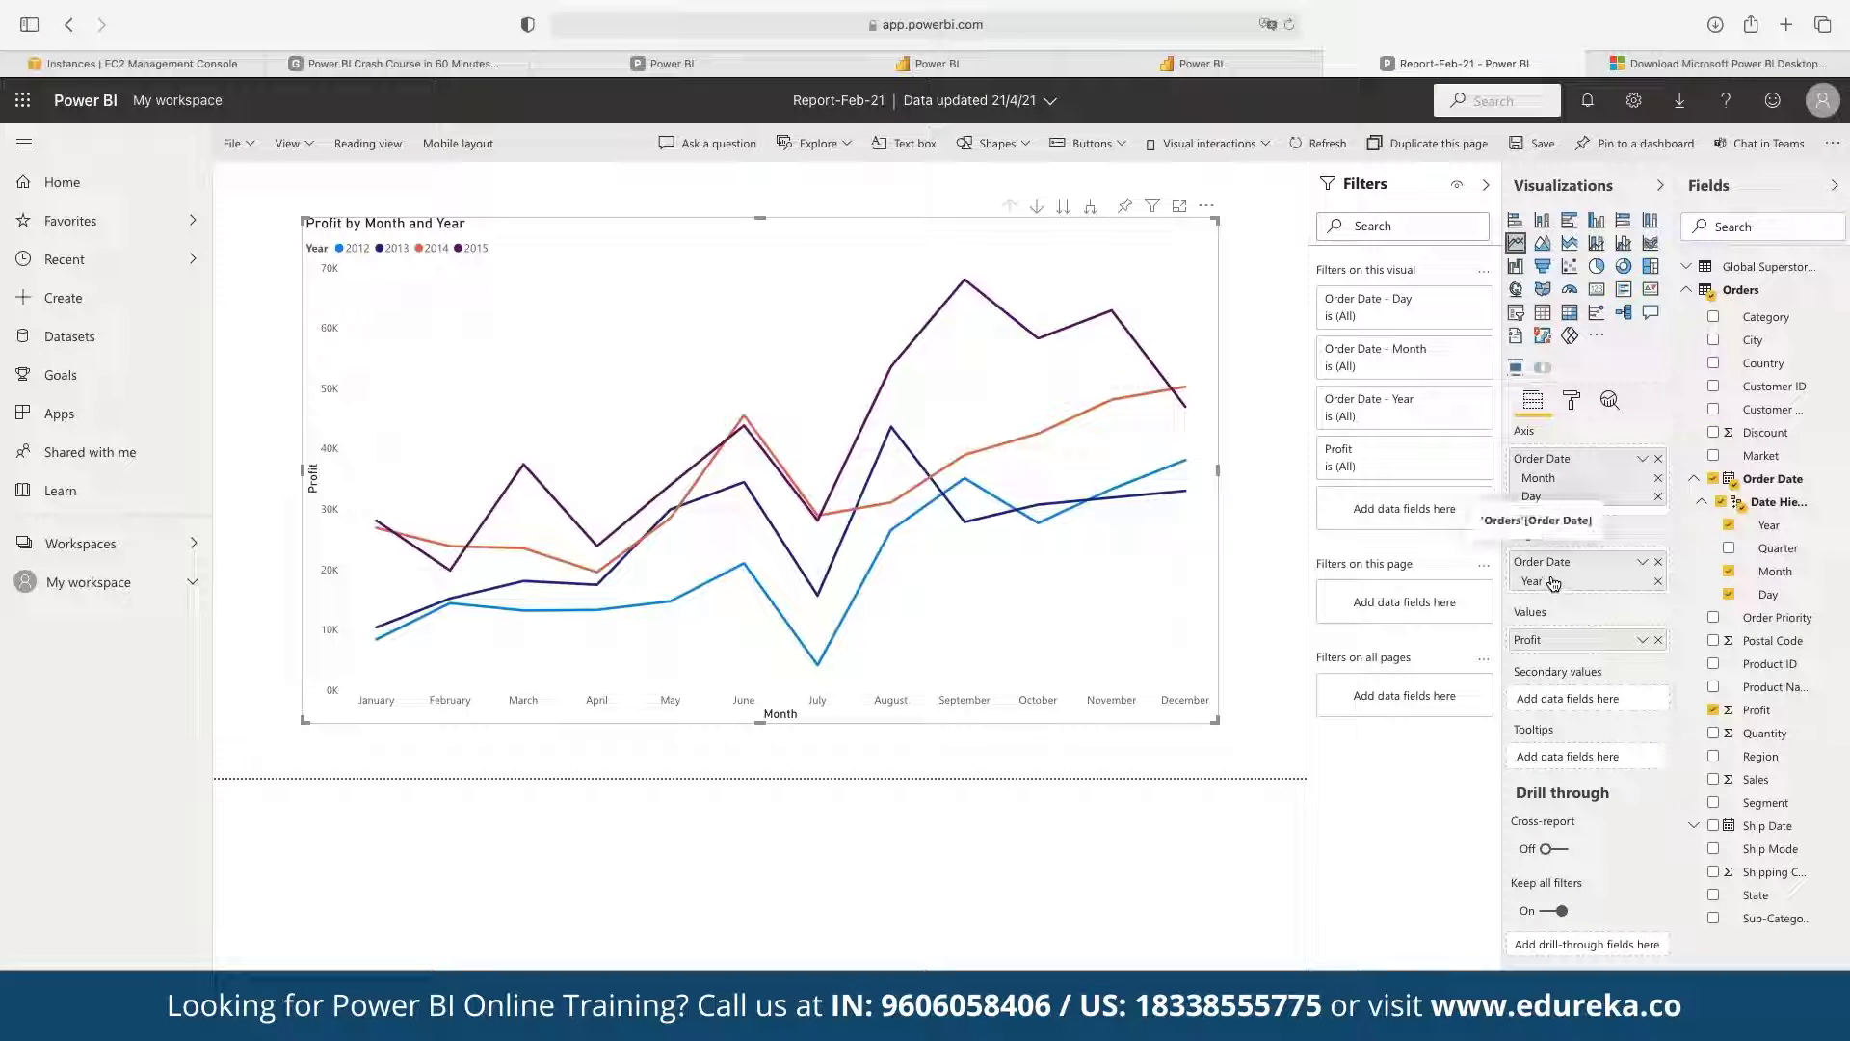
mouse_move(1073, 414)
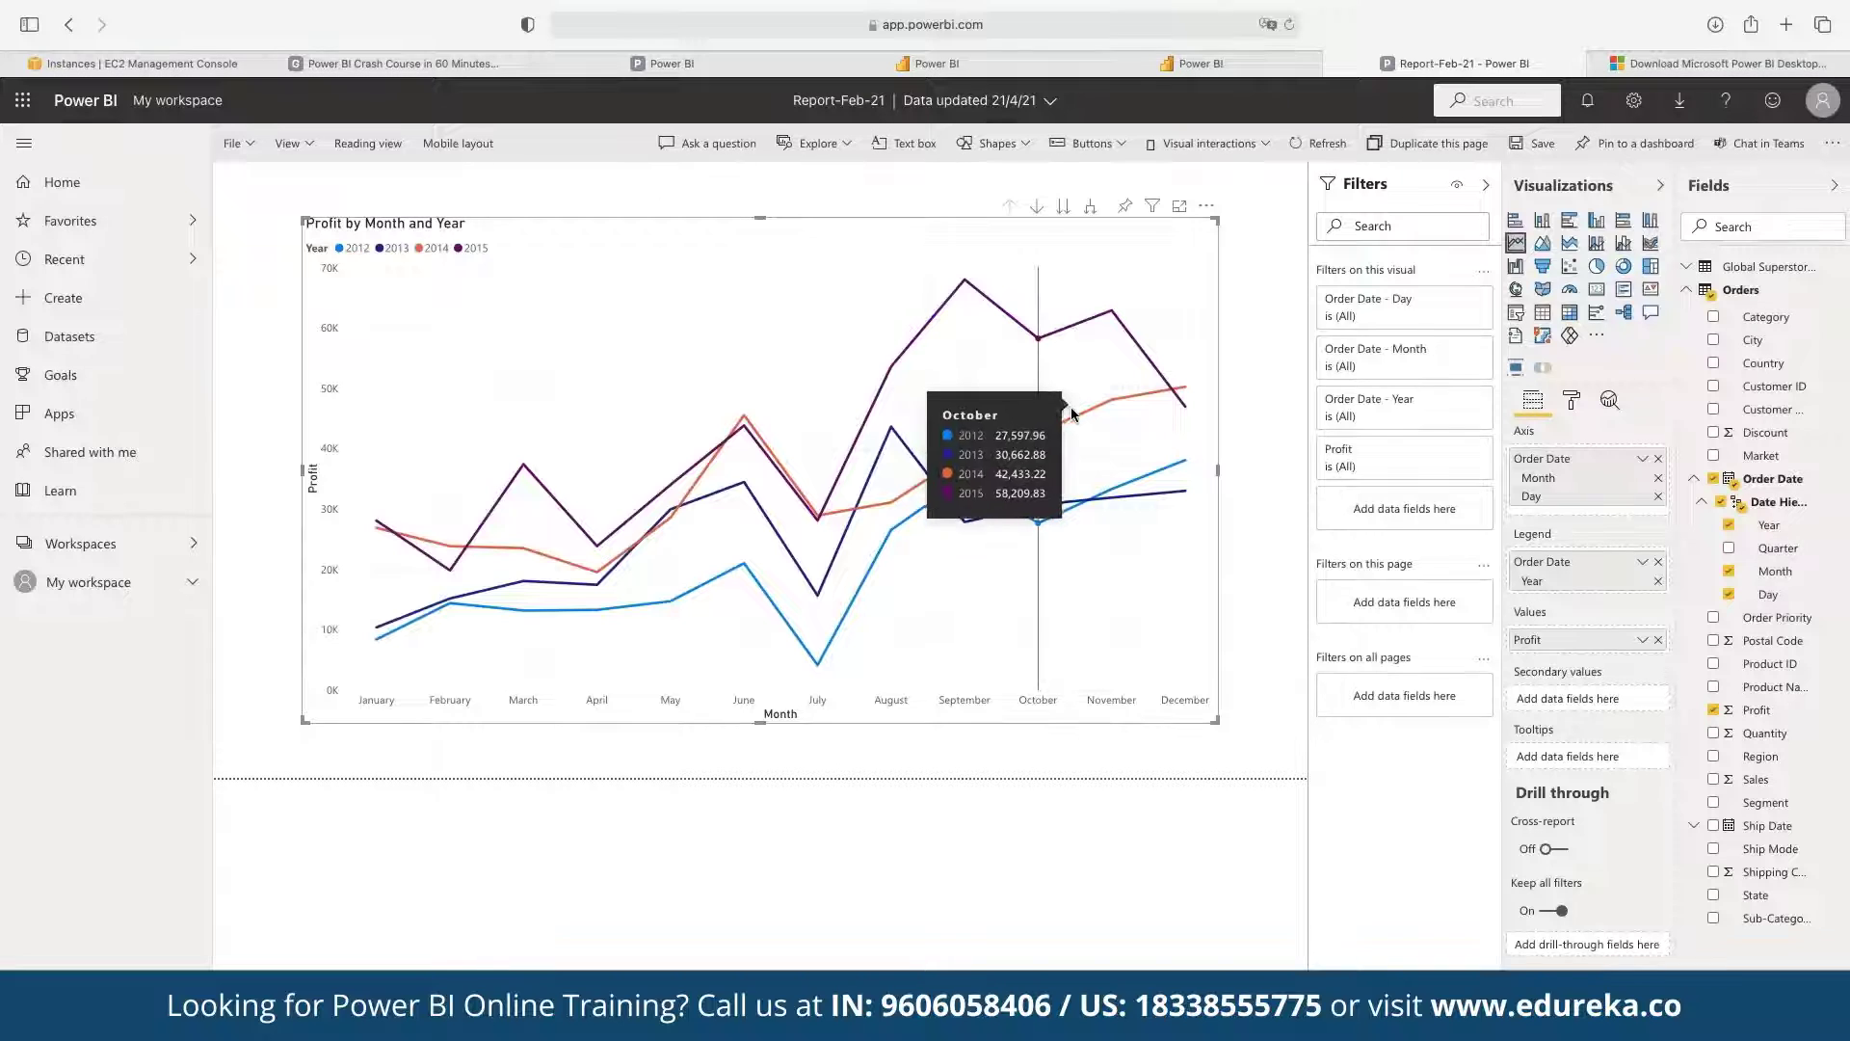
- Inspect the yearly profit values for September and June in the line chart
mouse_move(982, 496)
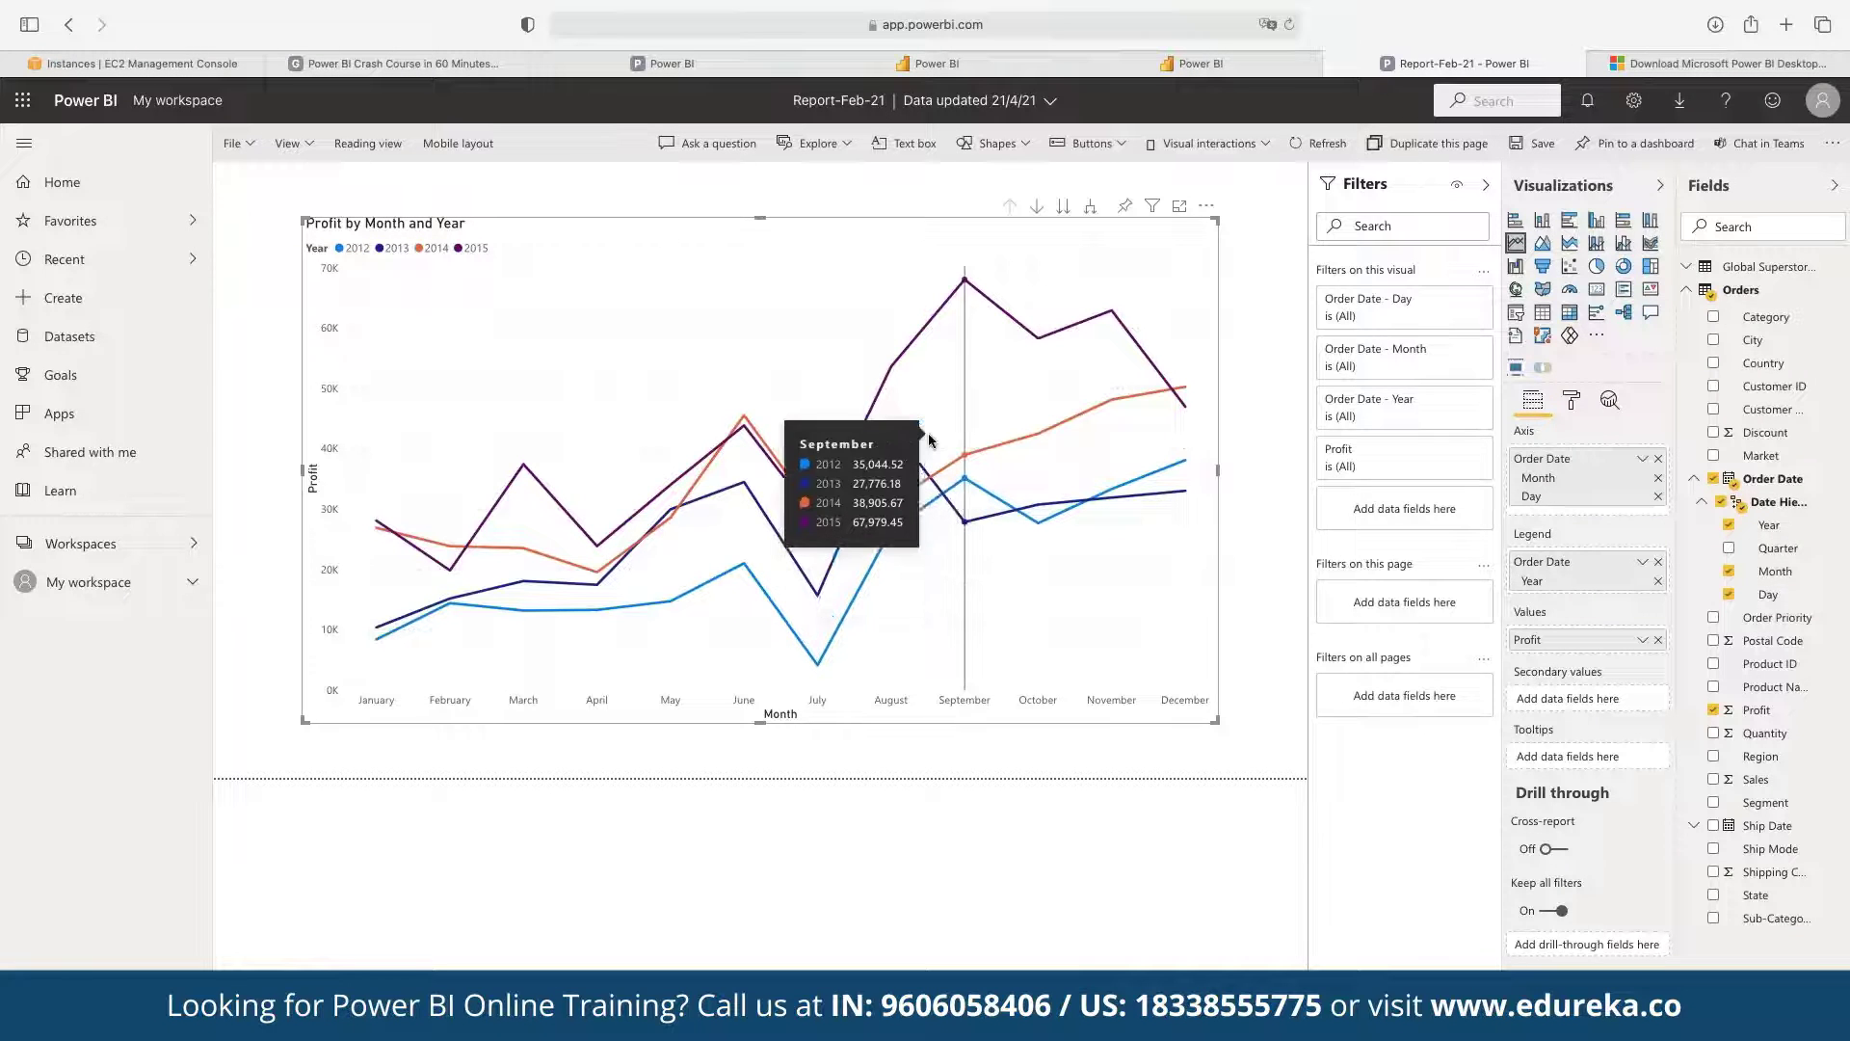
mouse_move(771, 525)
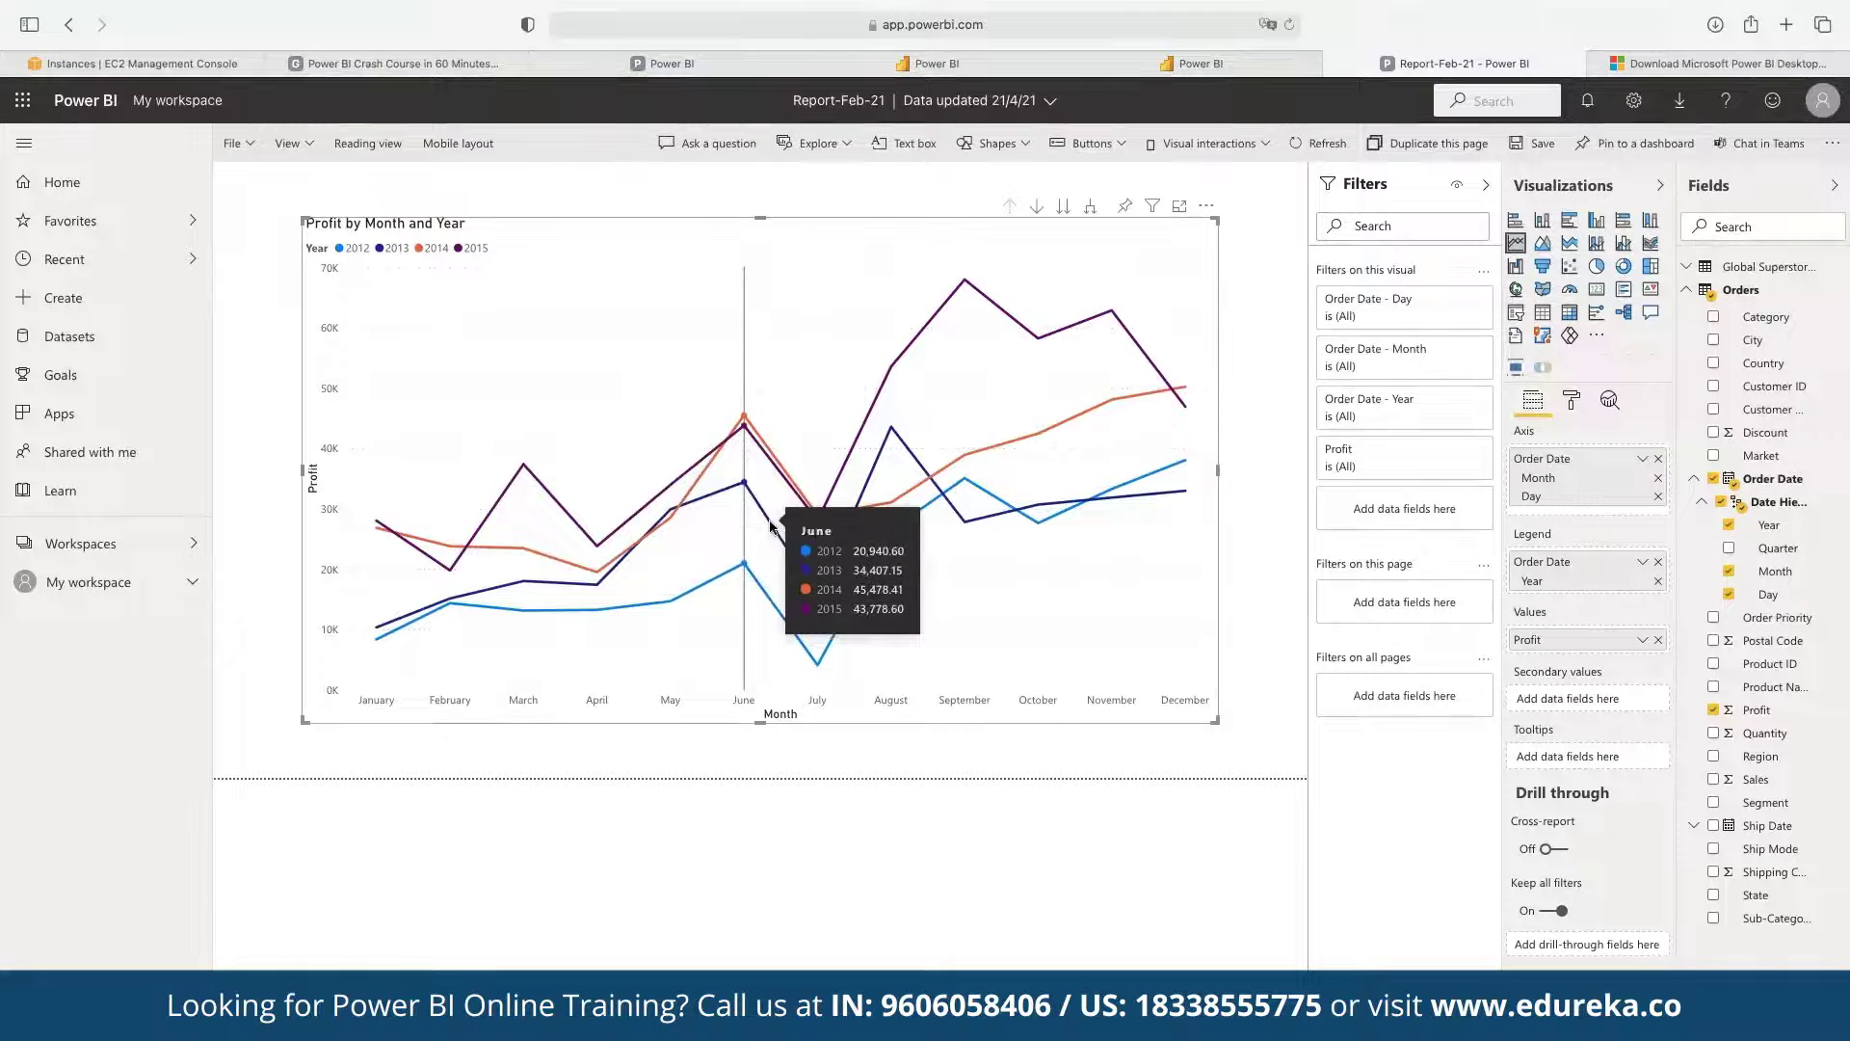
mouse_move(689, 508)
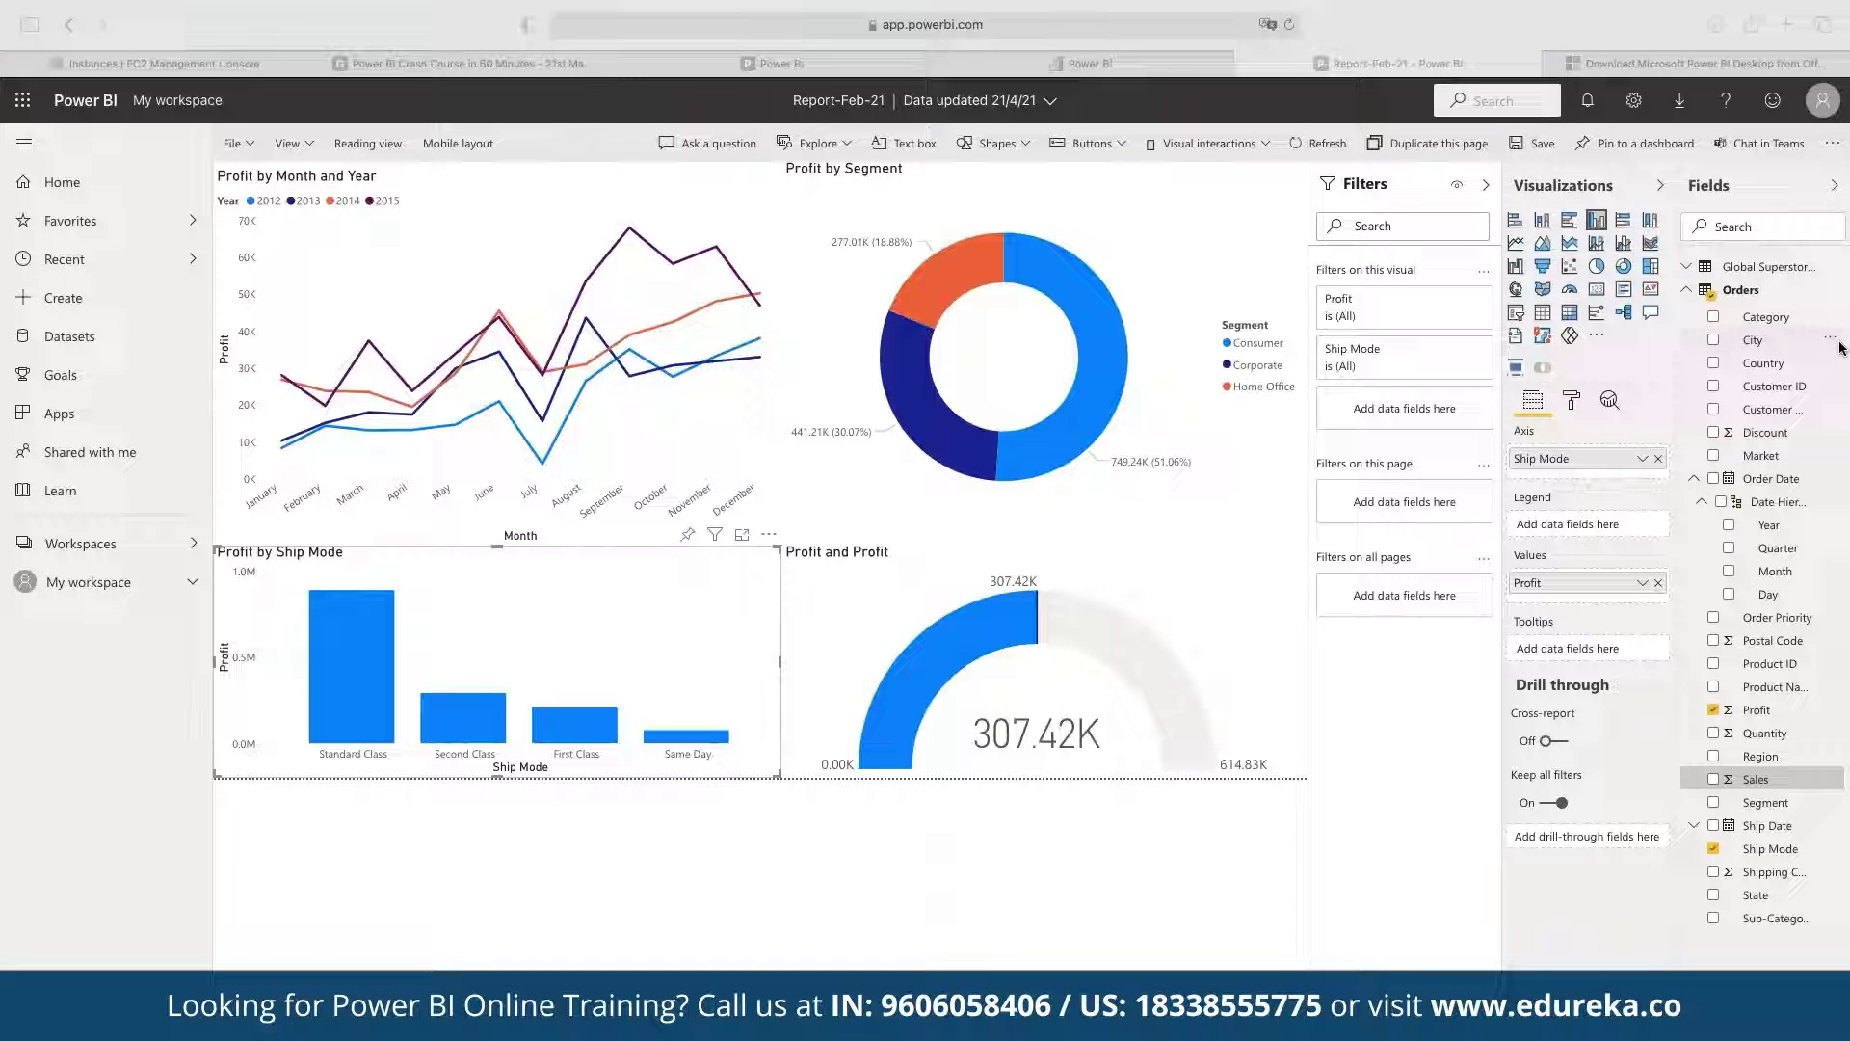
- Save the report with its four profit visuals and review the available print, publish and export options
left_click(232, 142)
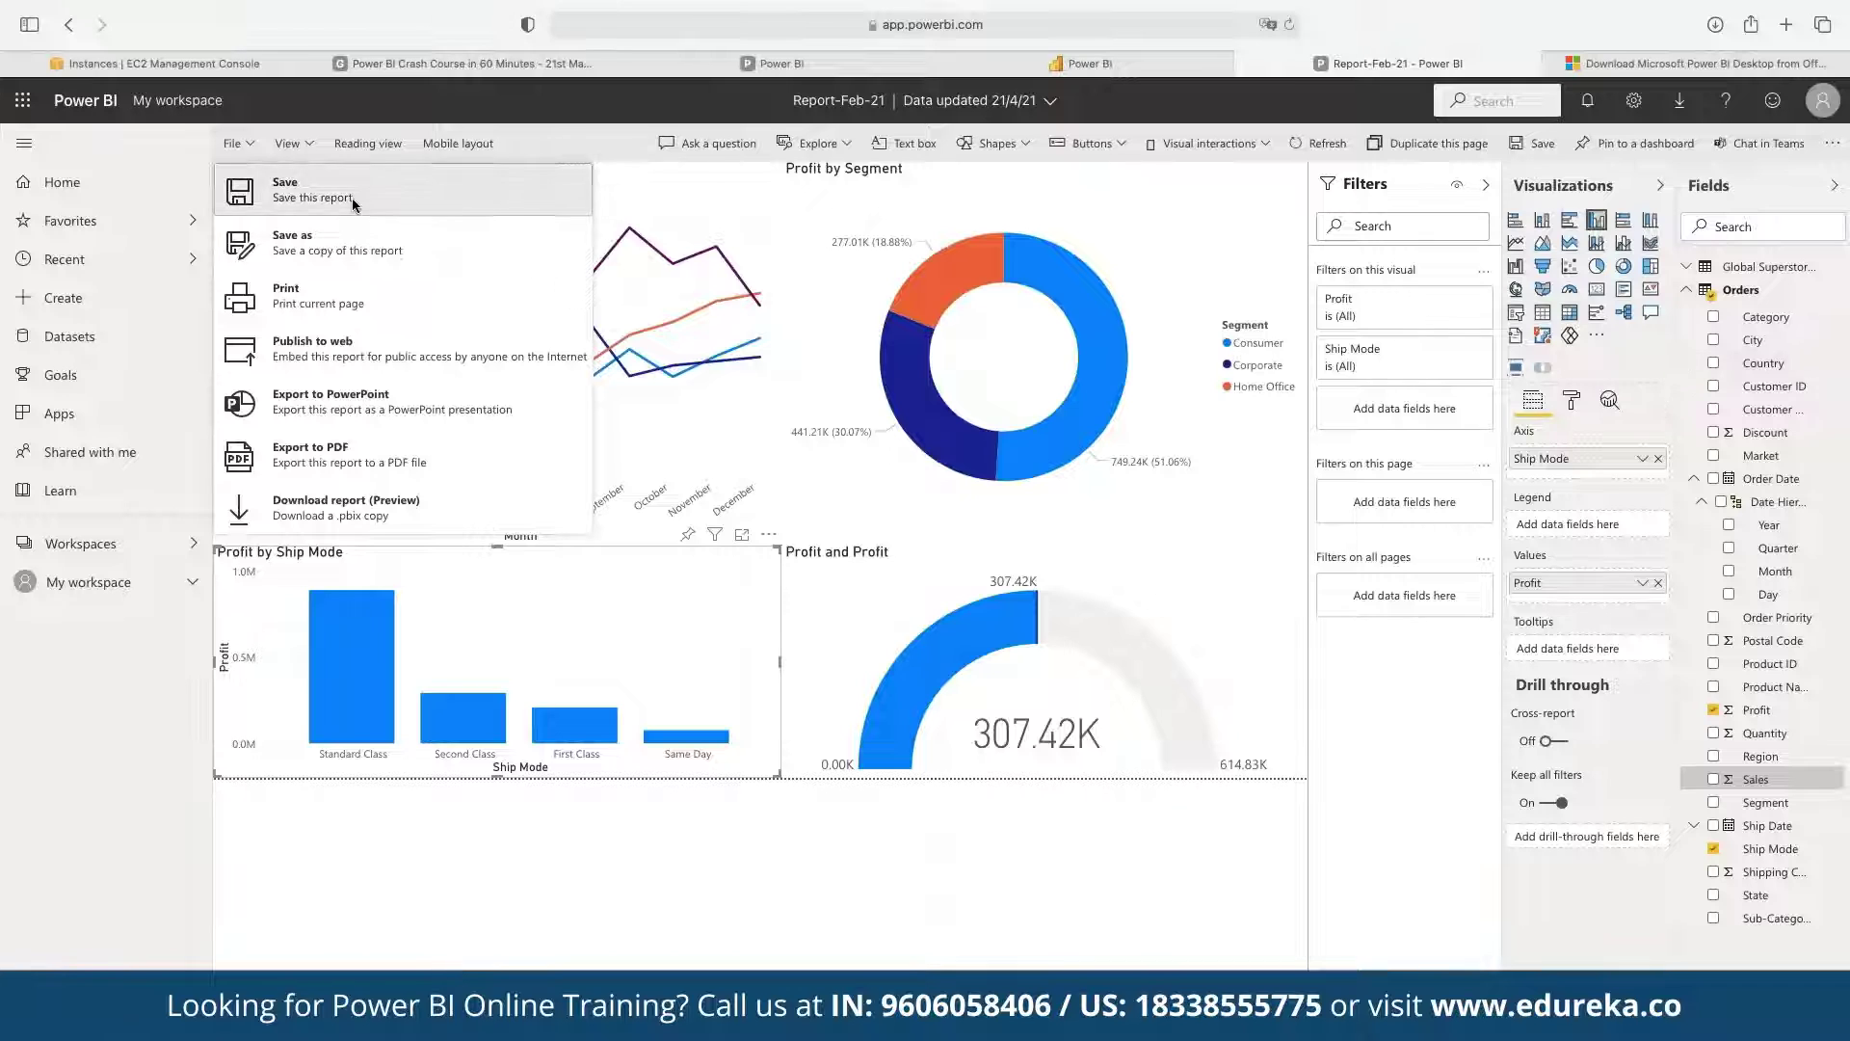
left_click(351, 199)
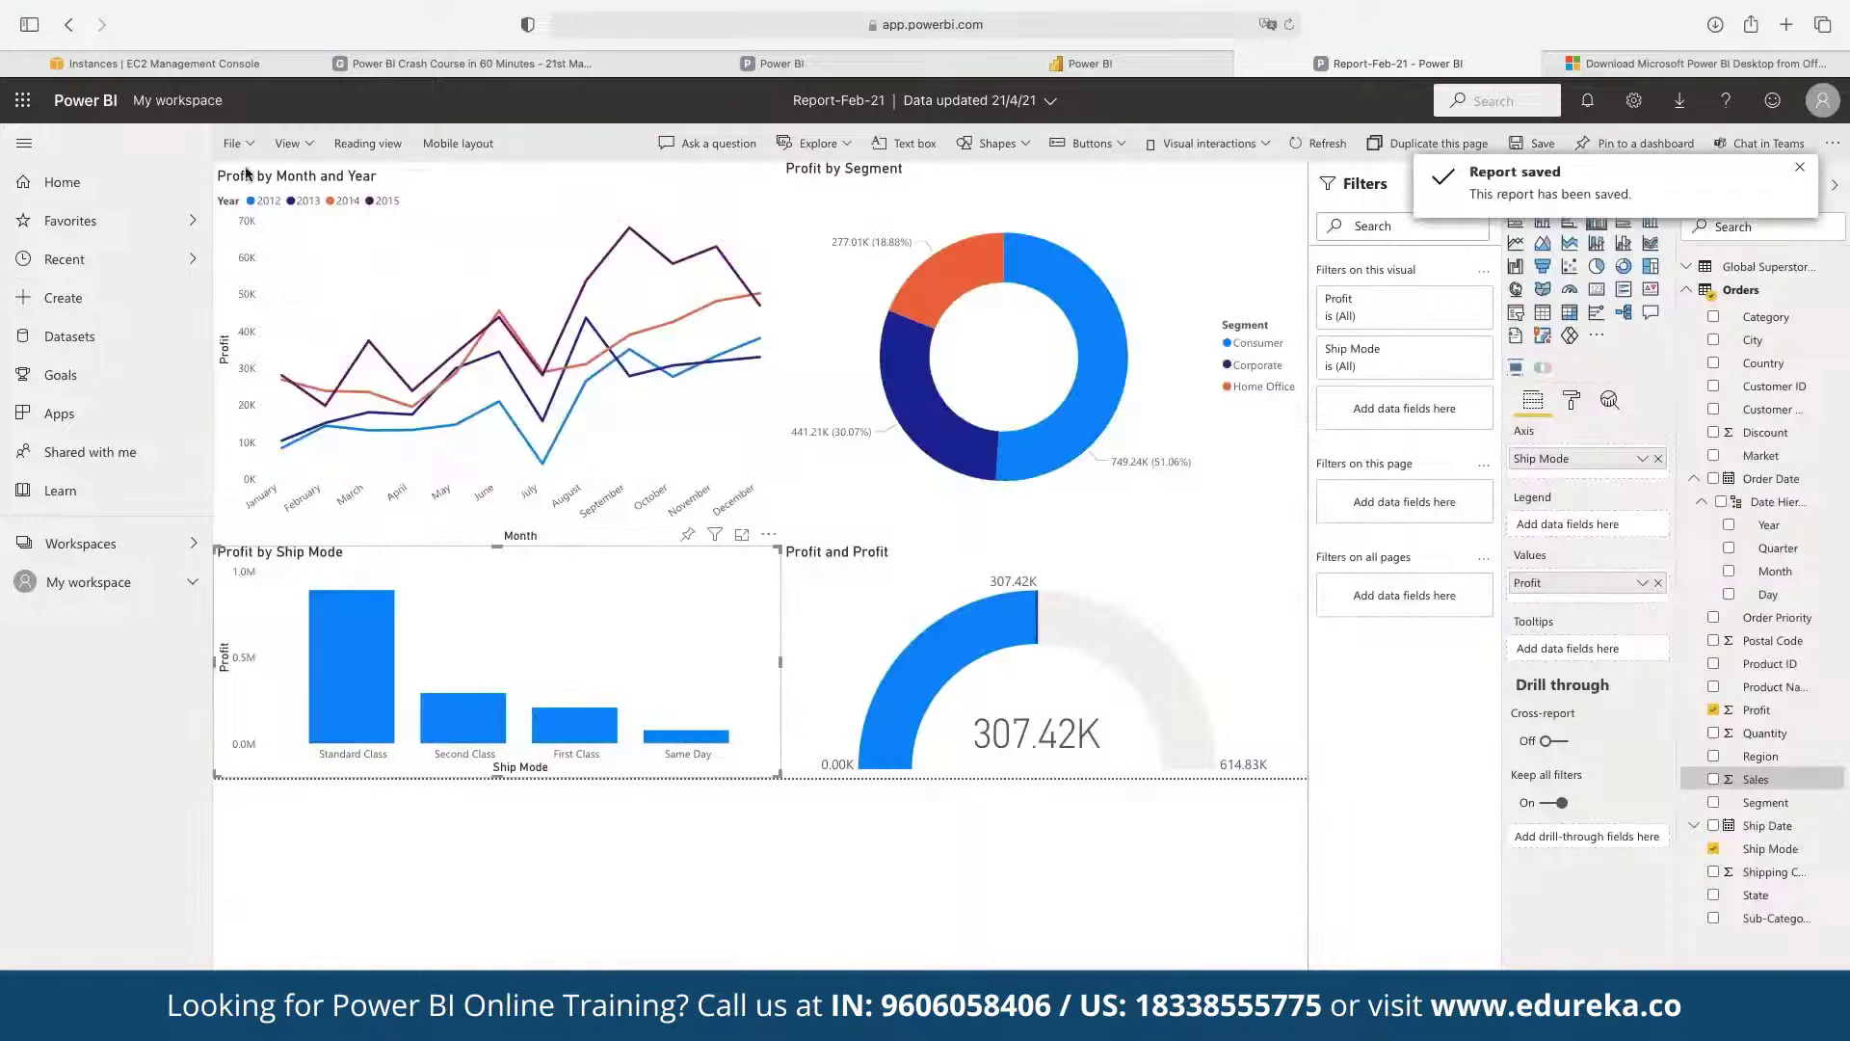
left_click(232, 142)
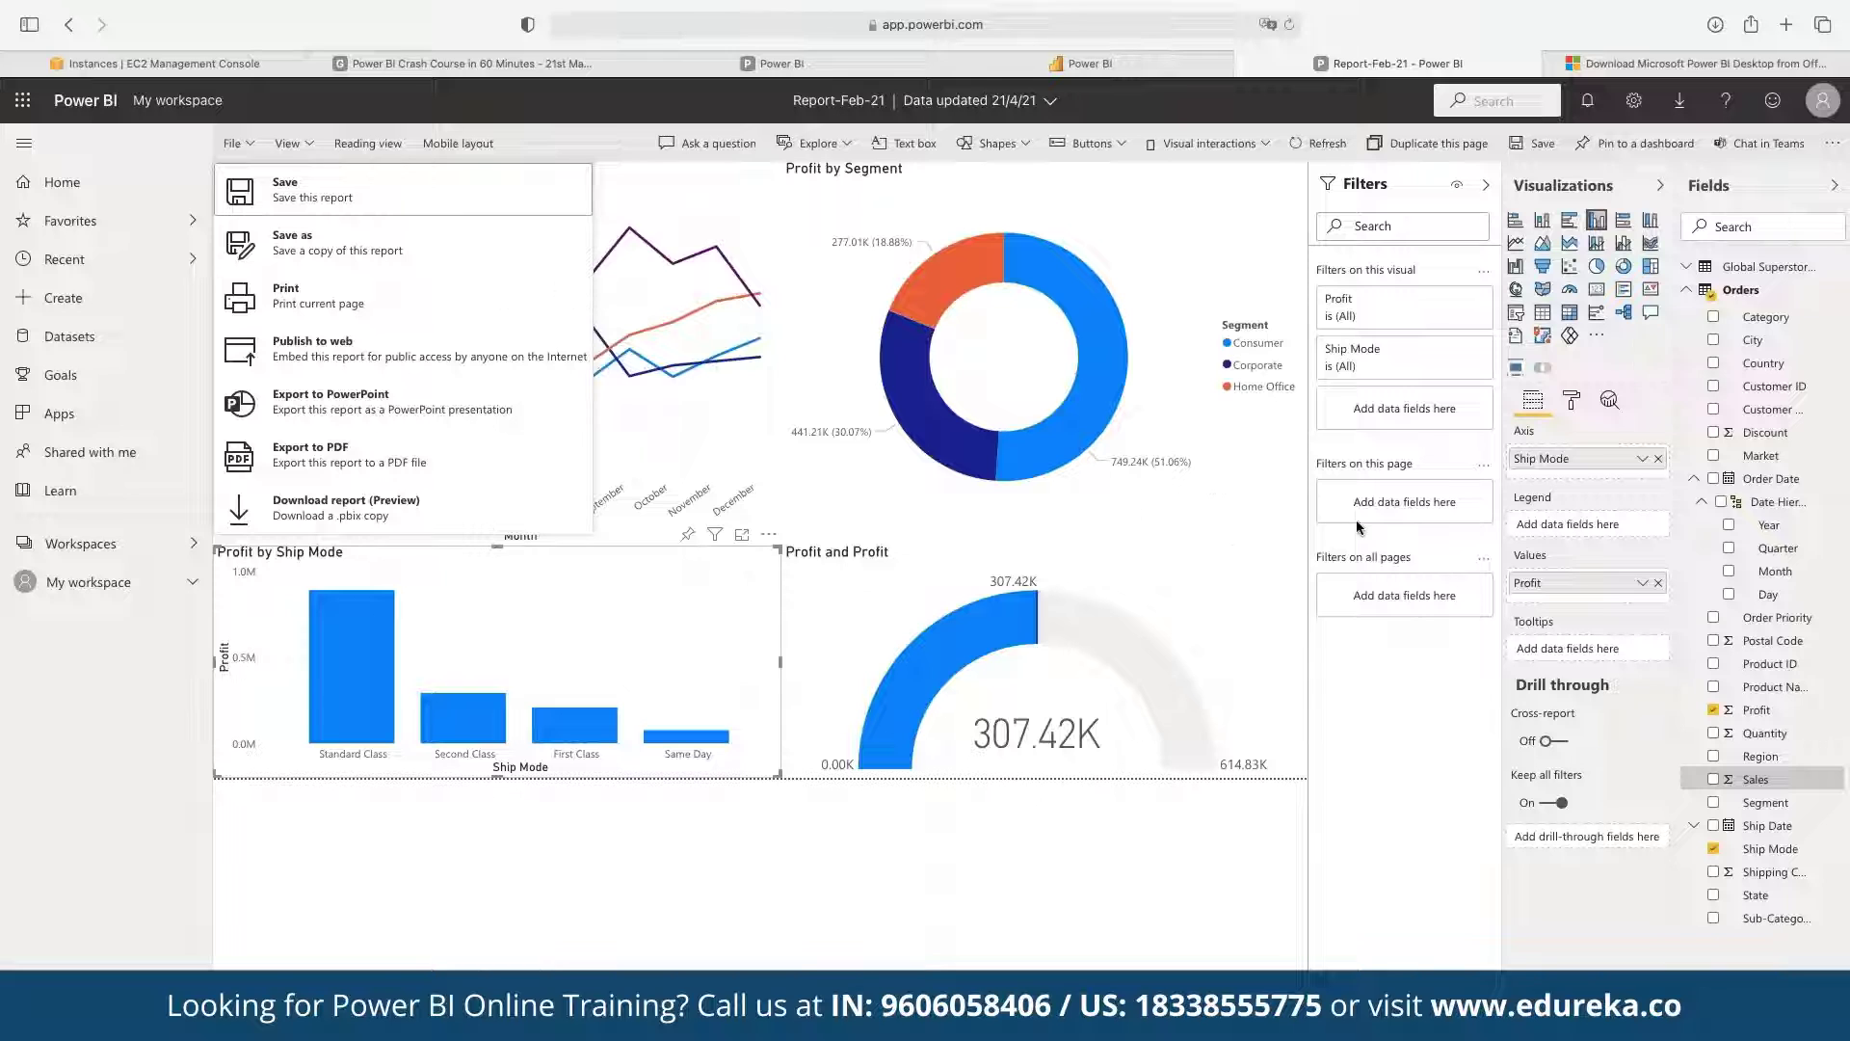
left_click(1150, 576)
- Cross-filter the report by Consumer, Corporate, Home Office and again Consumer in the segment donut chart, and examine the September profits by year
left_click(1149, 575)
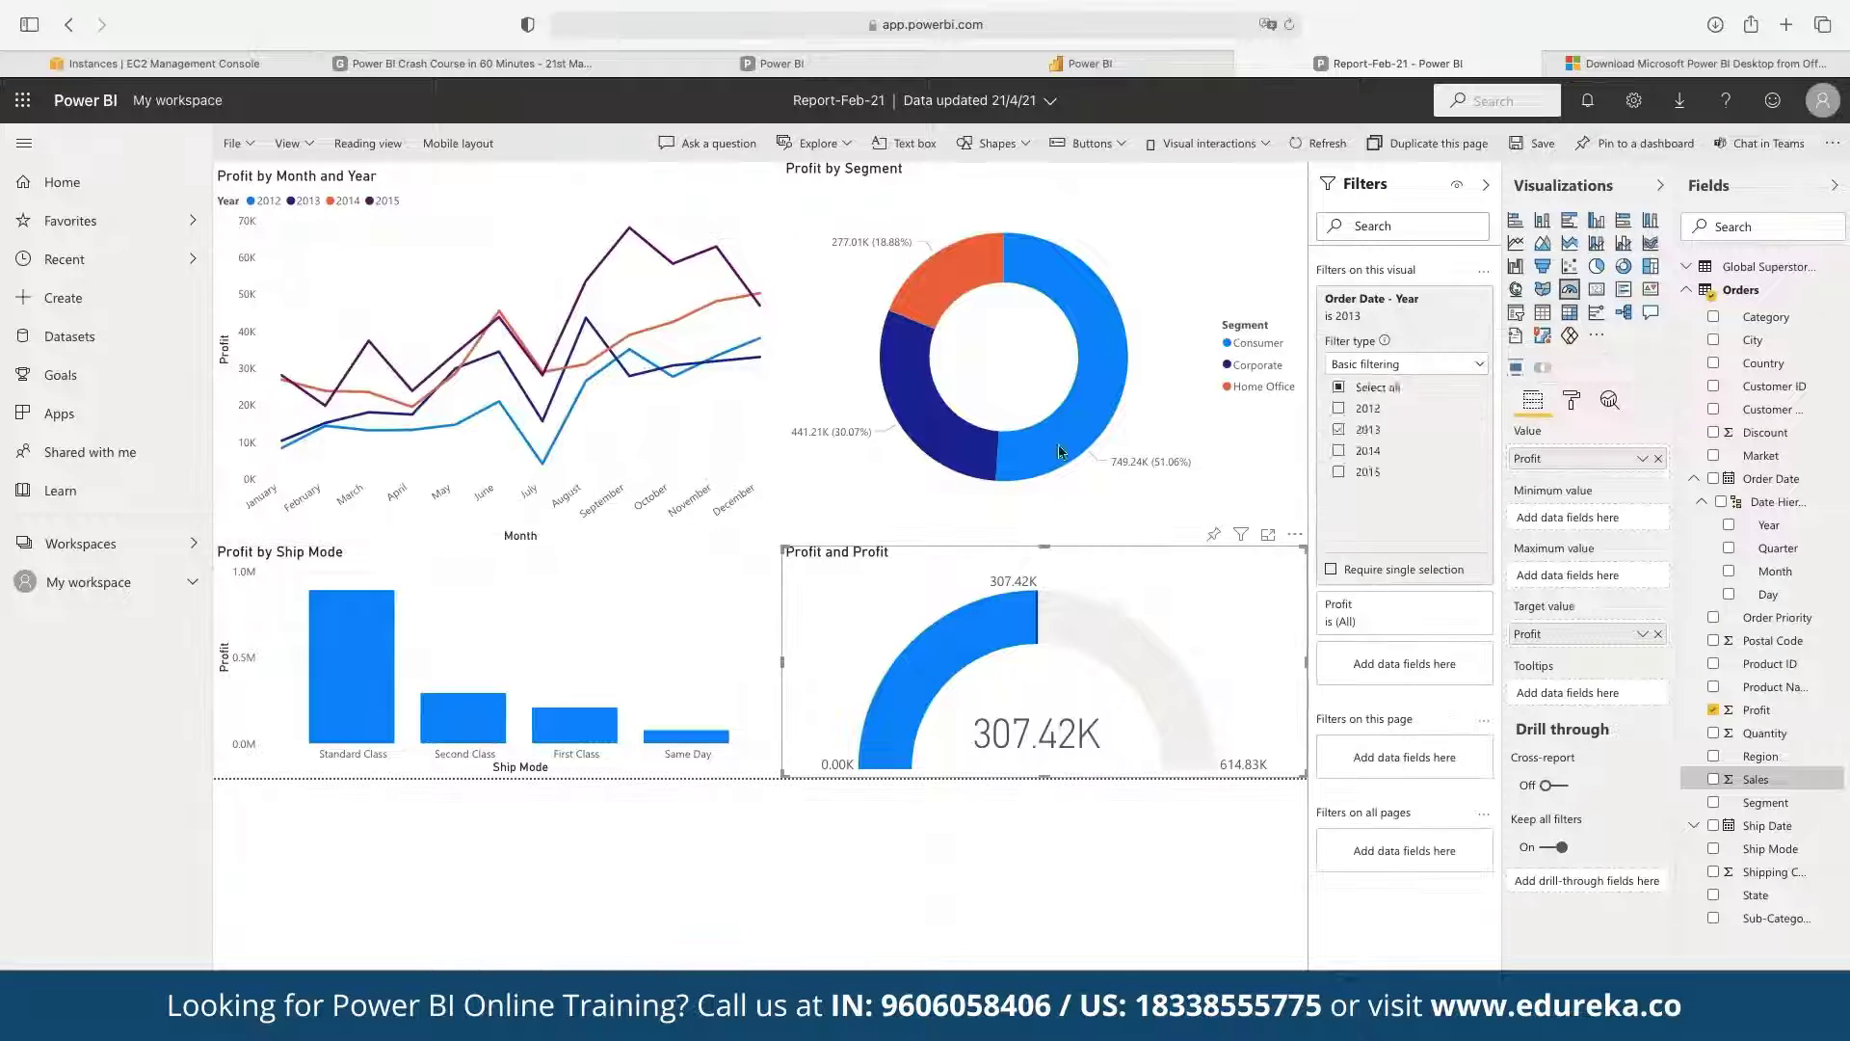
left_click(1108, 366)
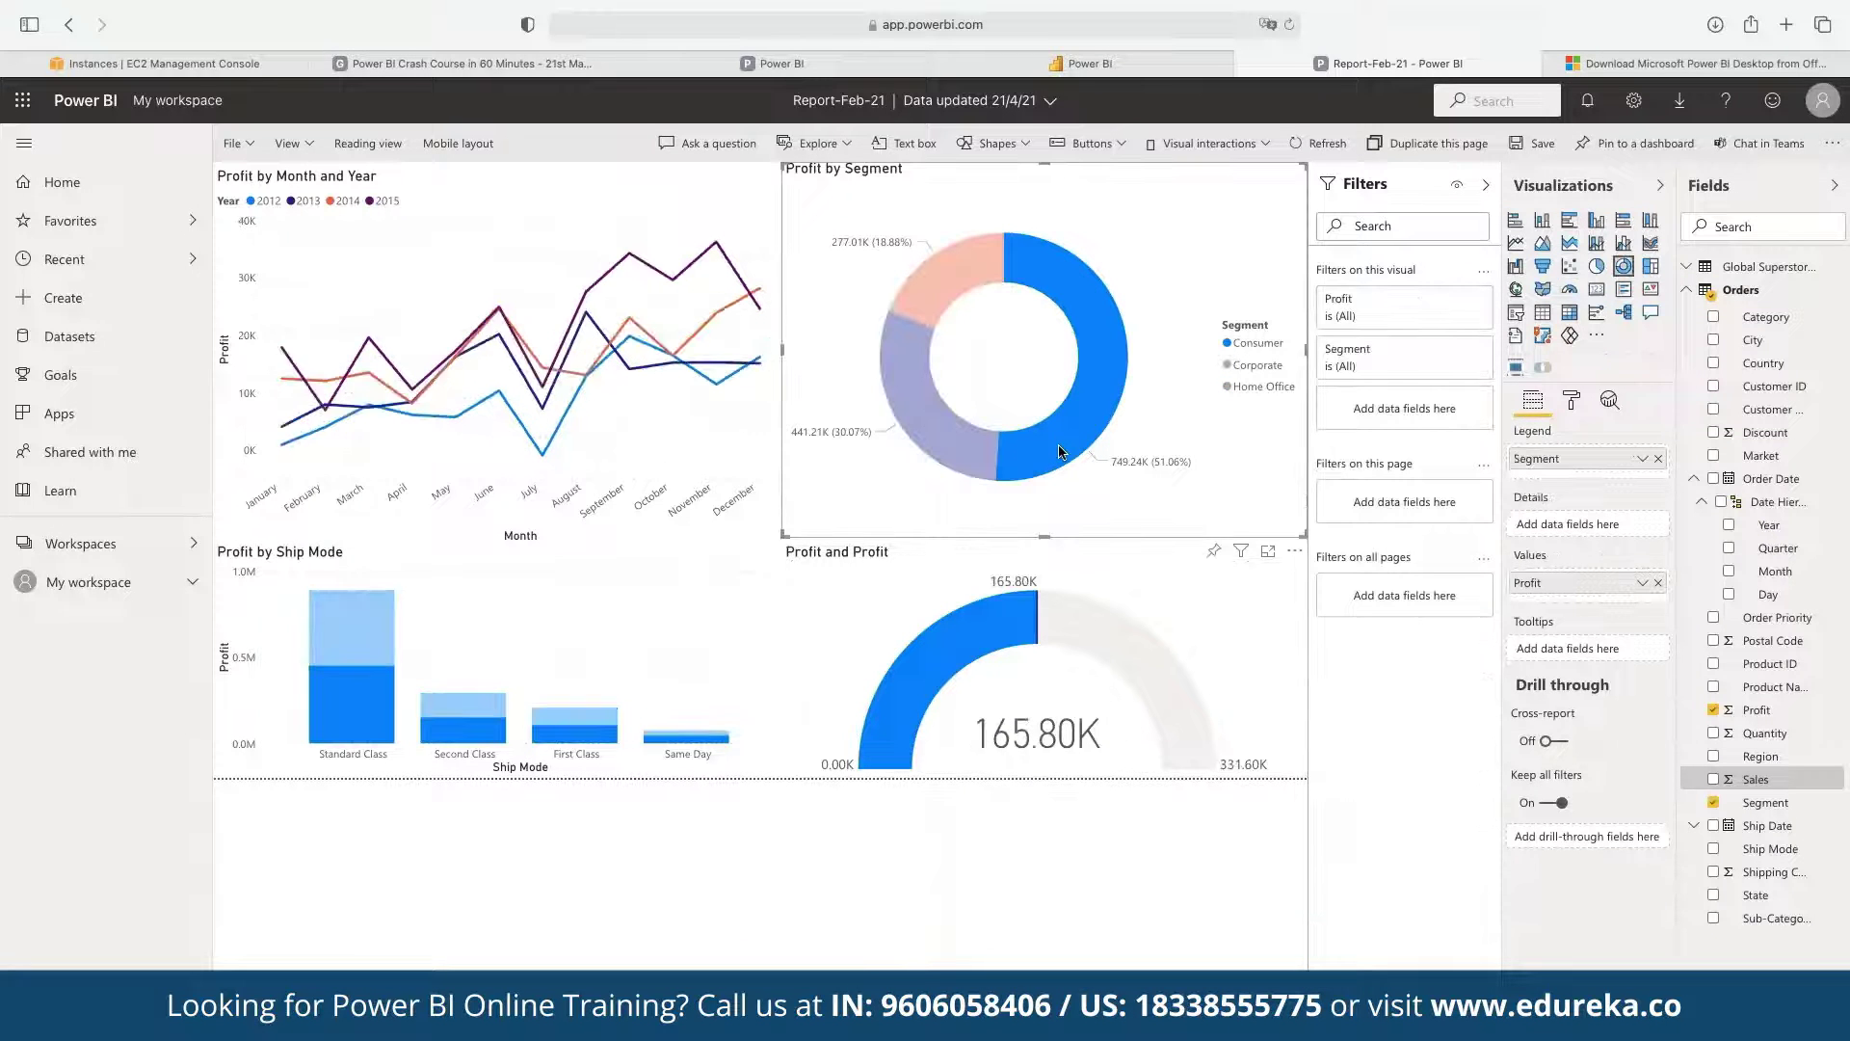
left_click(923, 411)
left_click(944, 302)
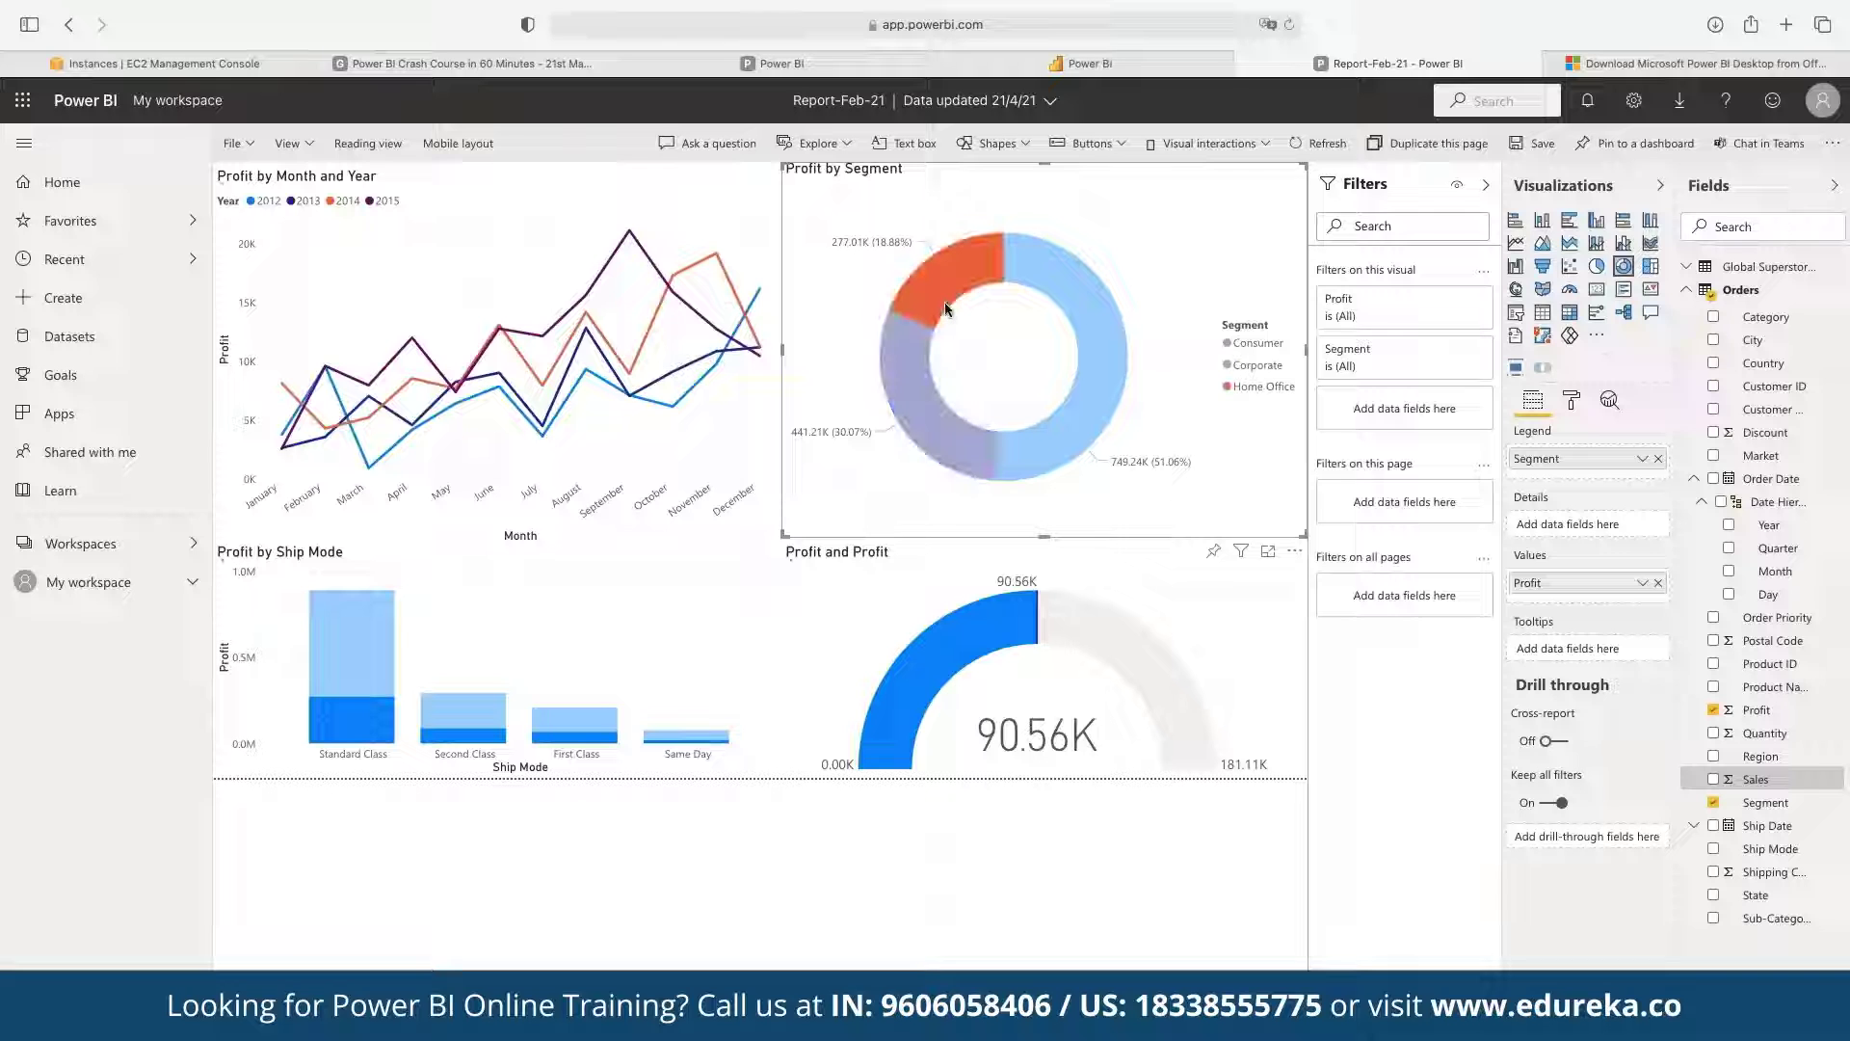
left_click(1080, 318)
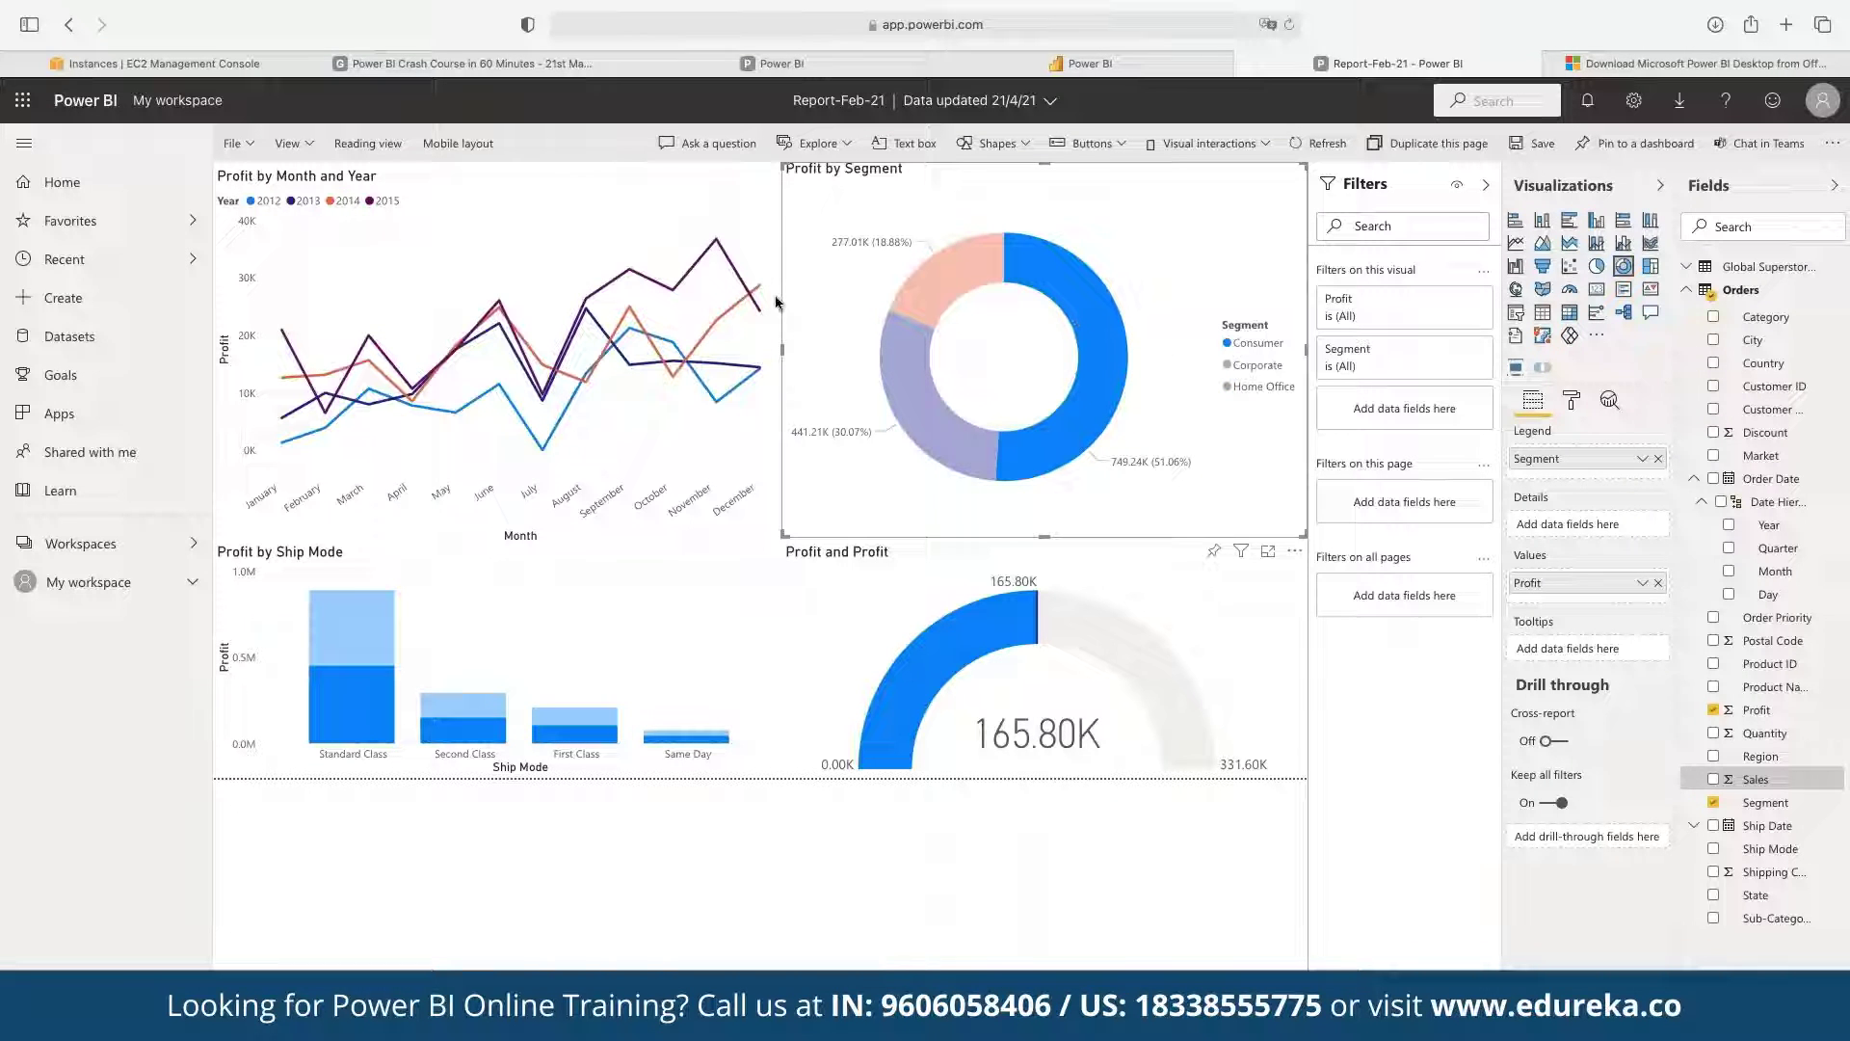
mouse_move(622, 321)
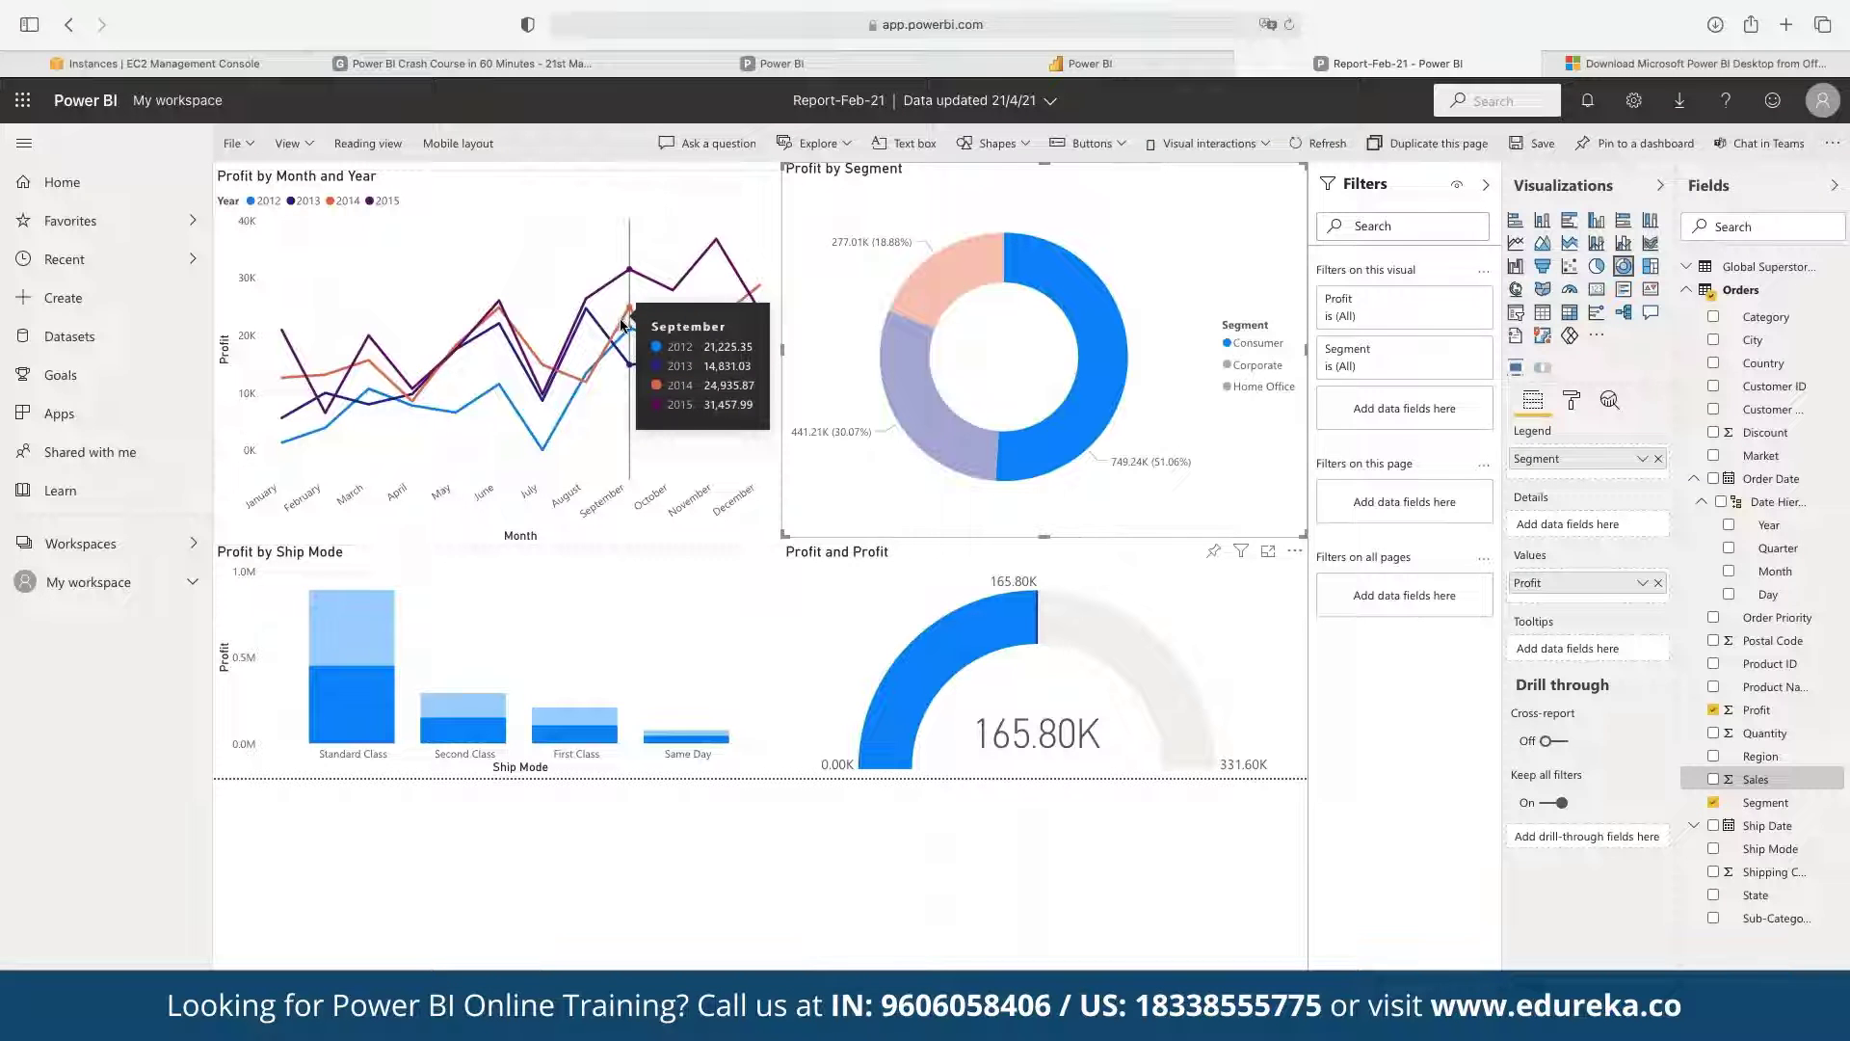
mouse_move(899, 368)
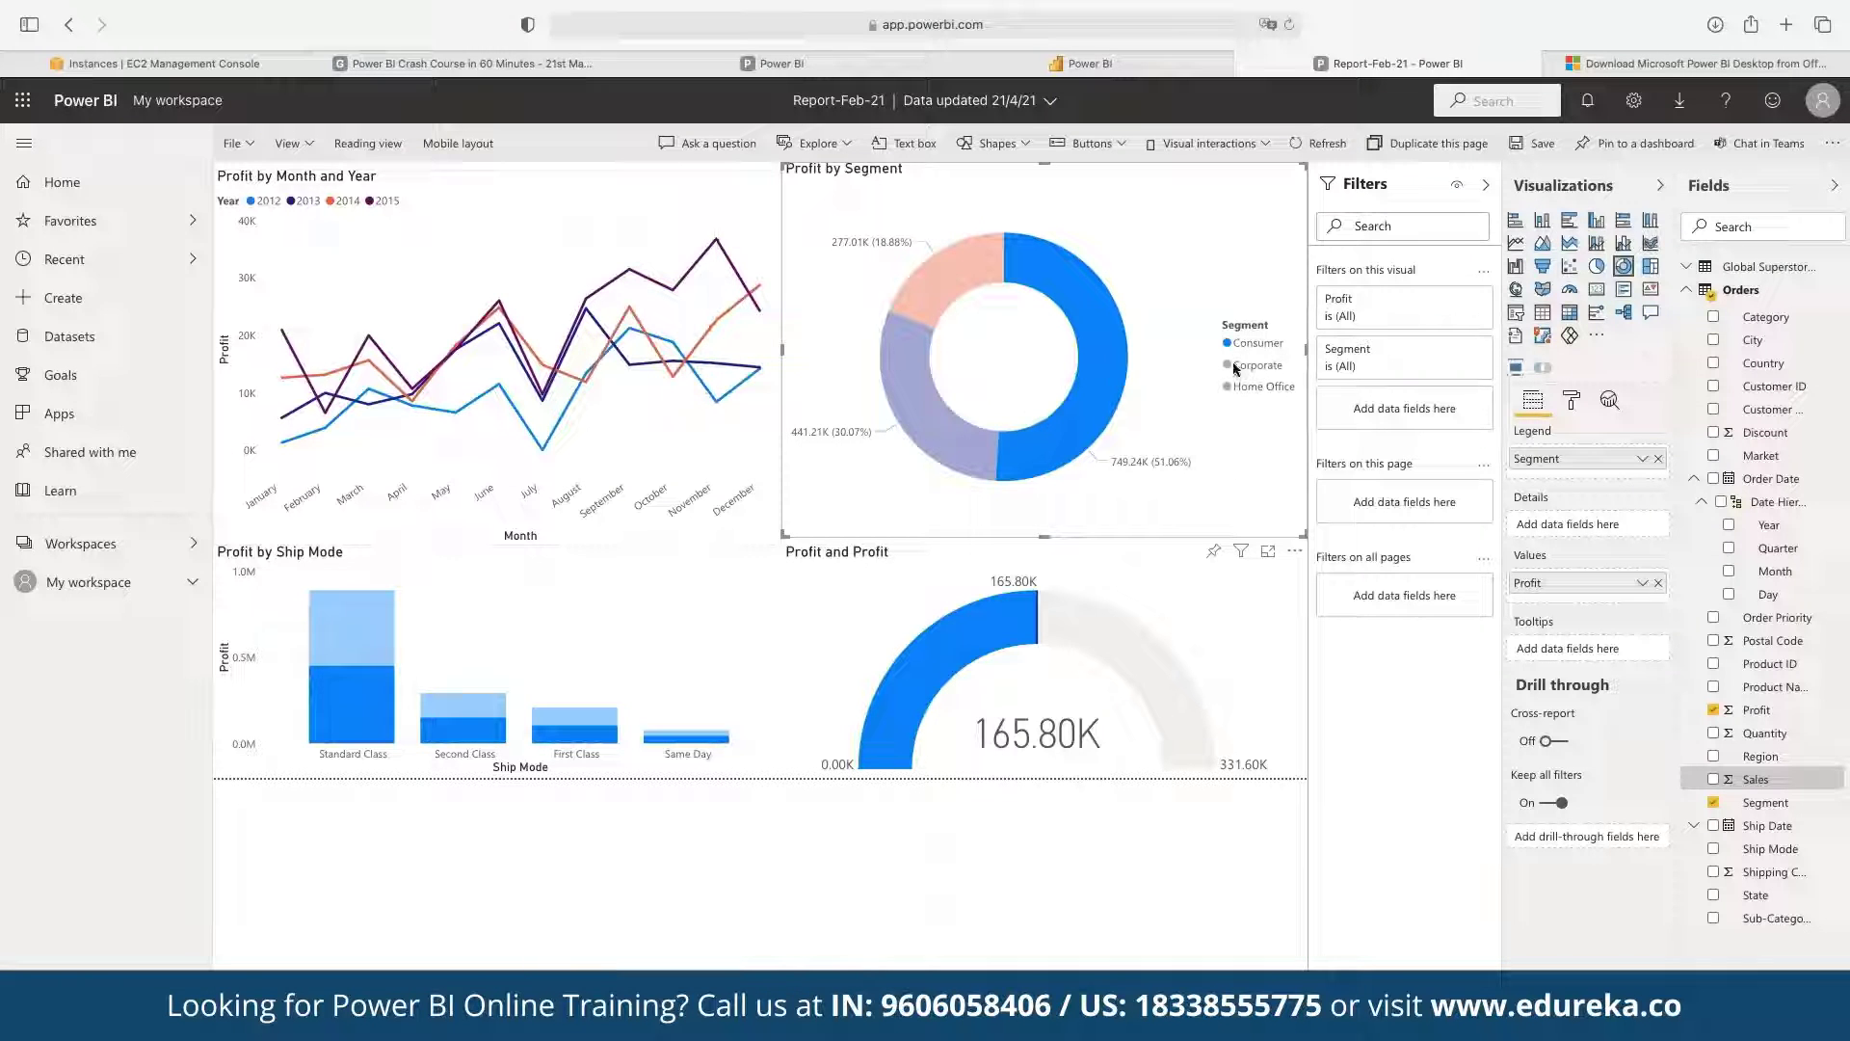
mouse_move(610, 385)
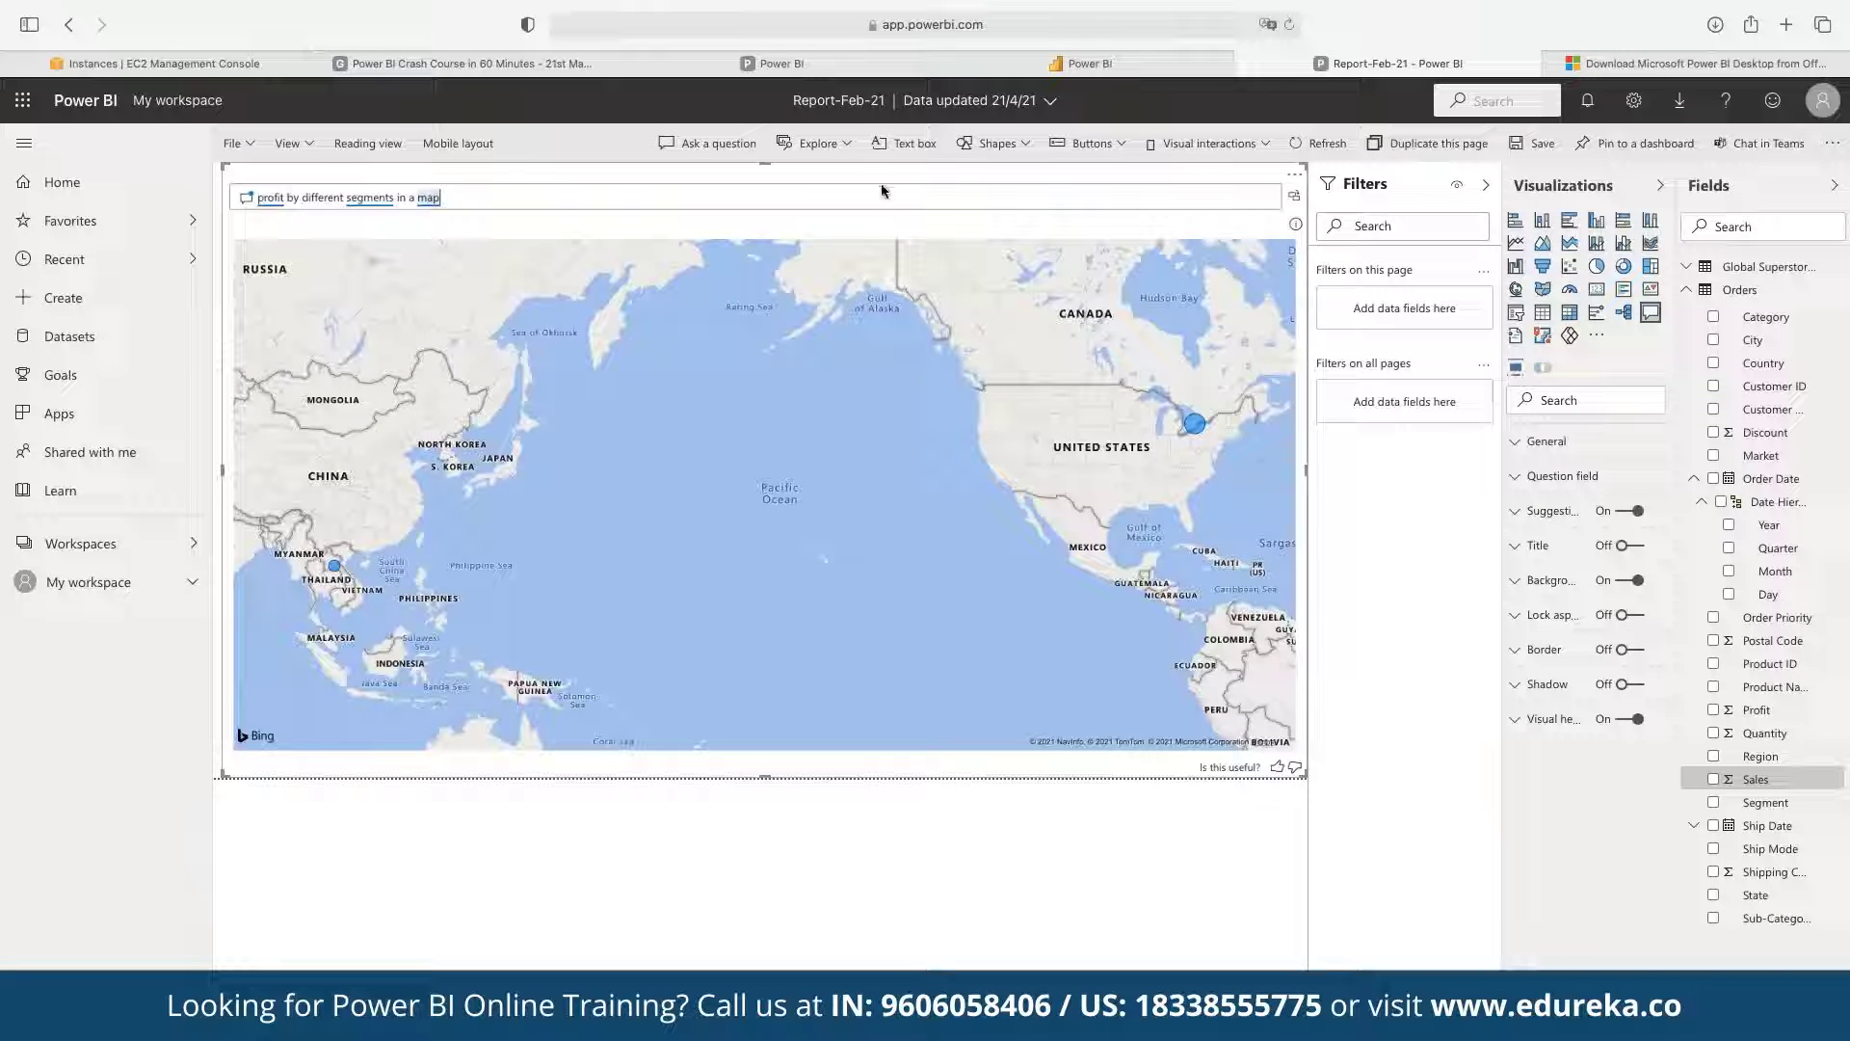
- Clear the question about profit by segments in a map and delete the Q&A visual from the report page
key("super+a")
key("BackSpace")
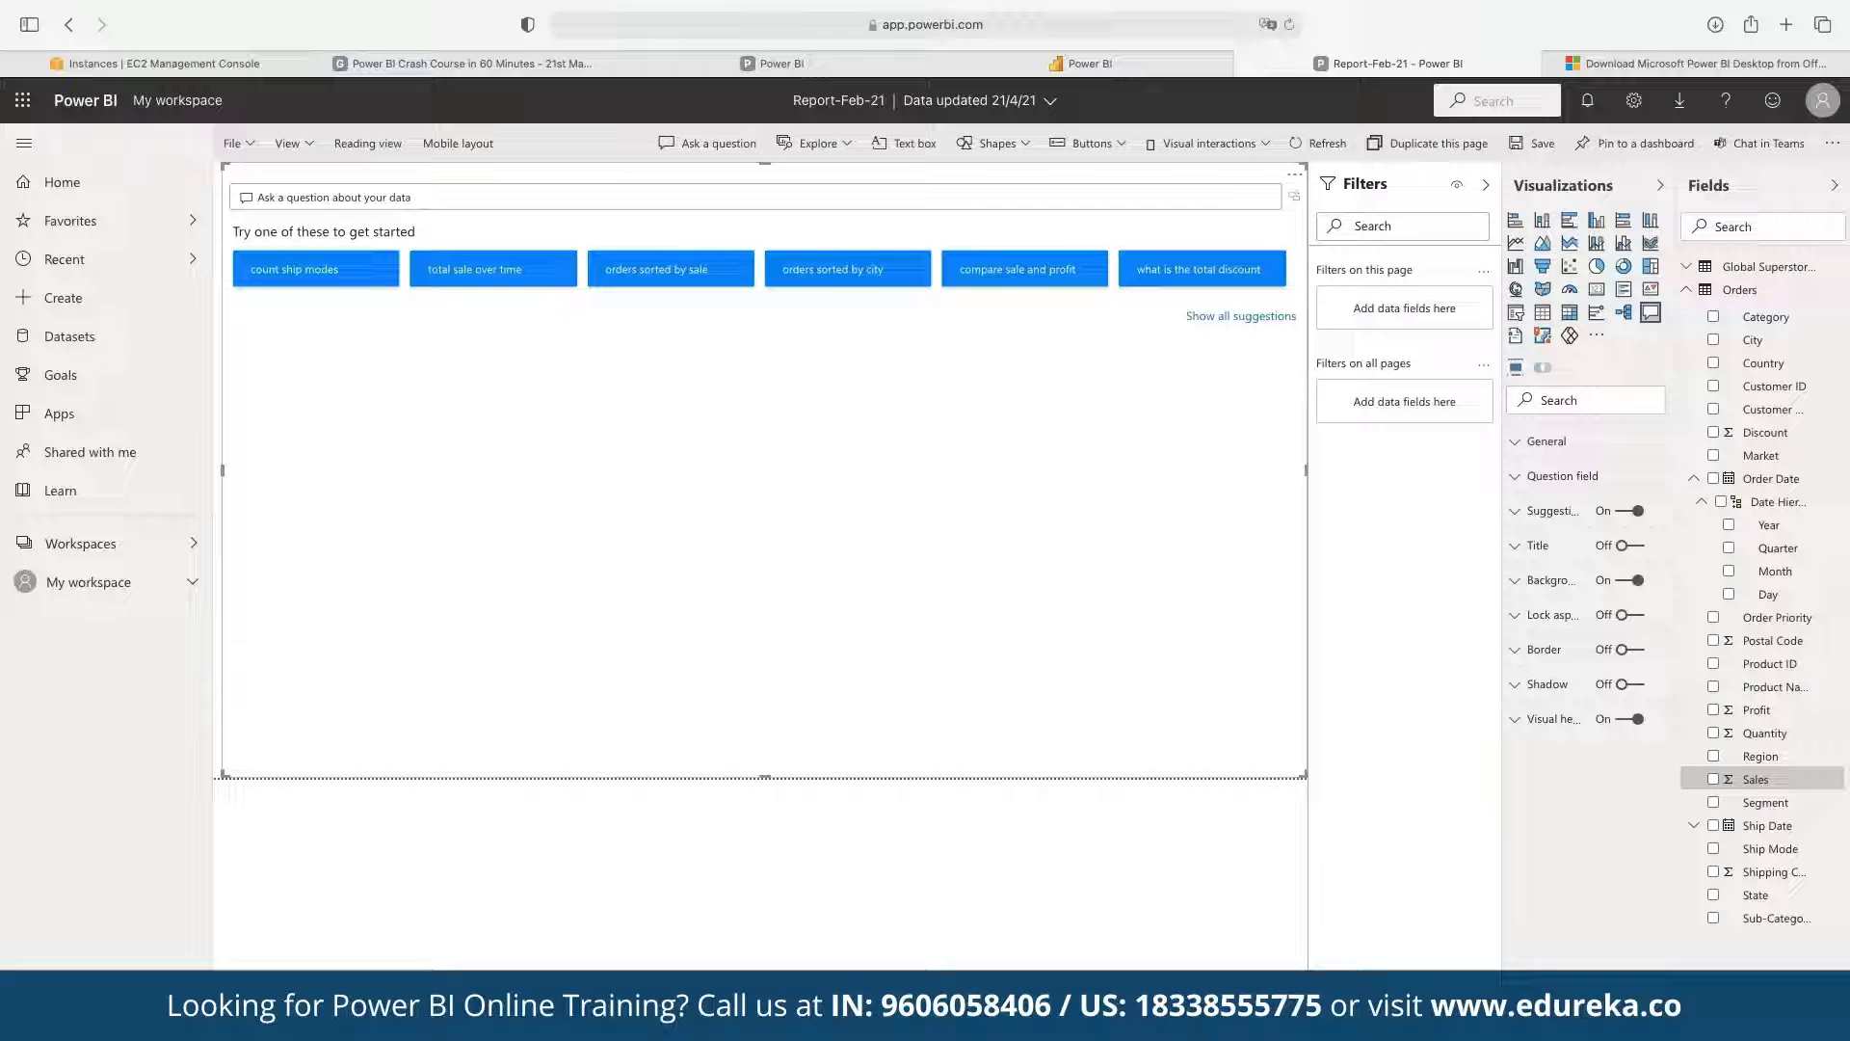
key("Delete")
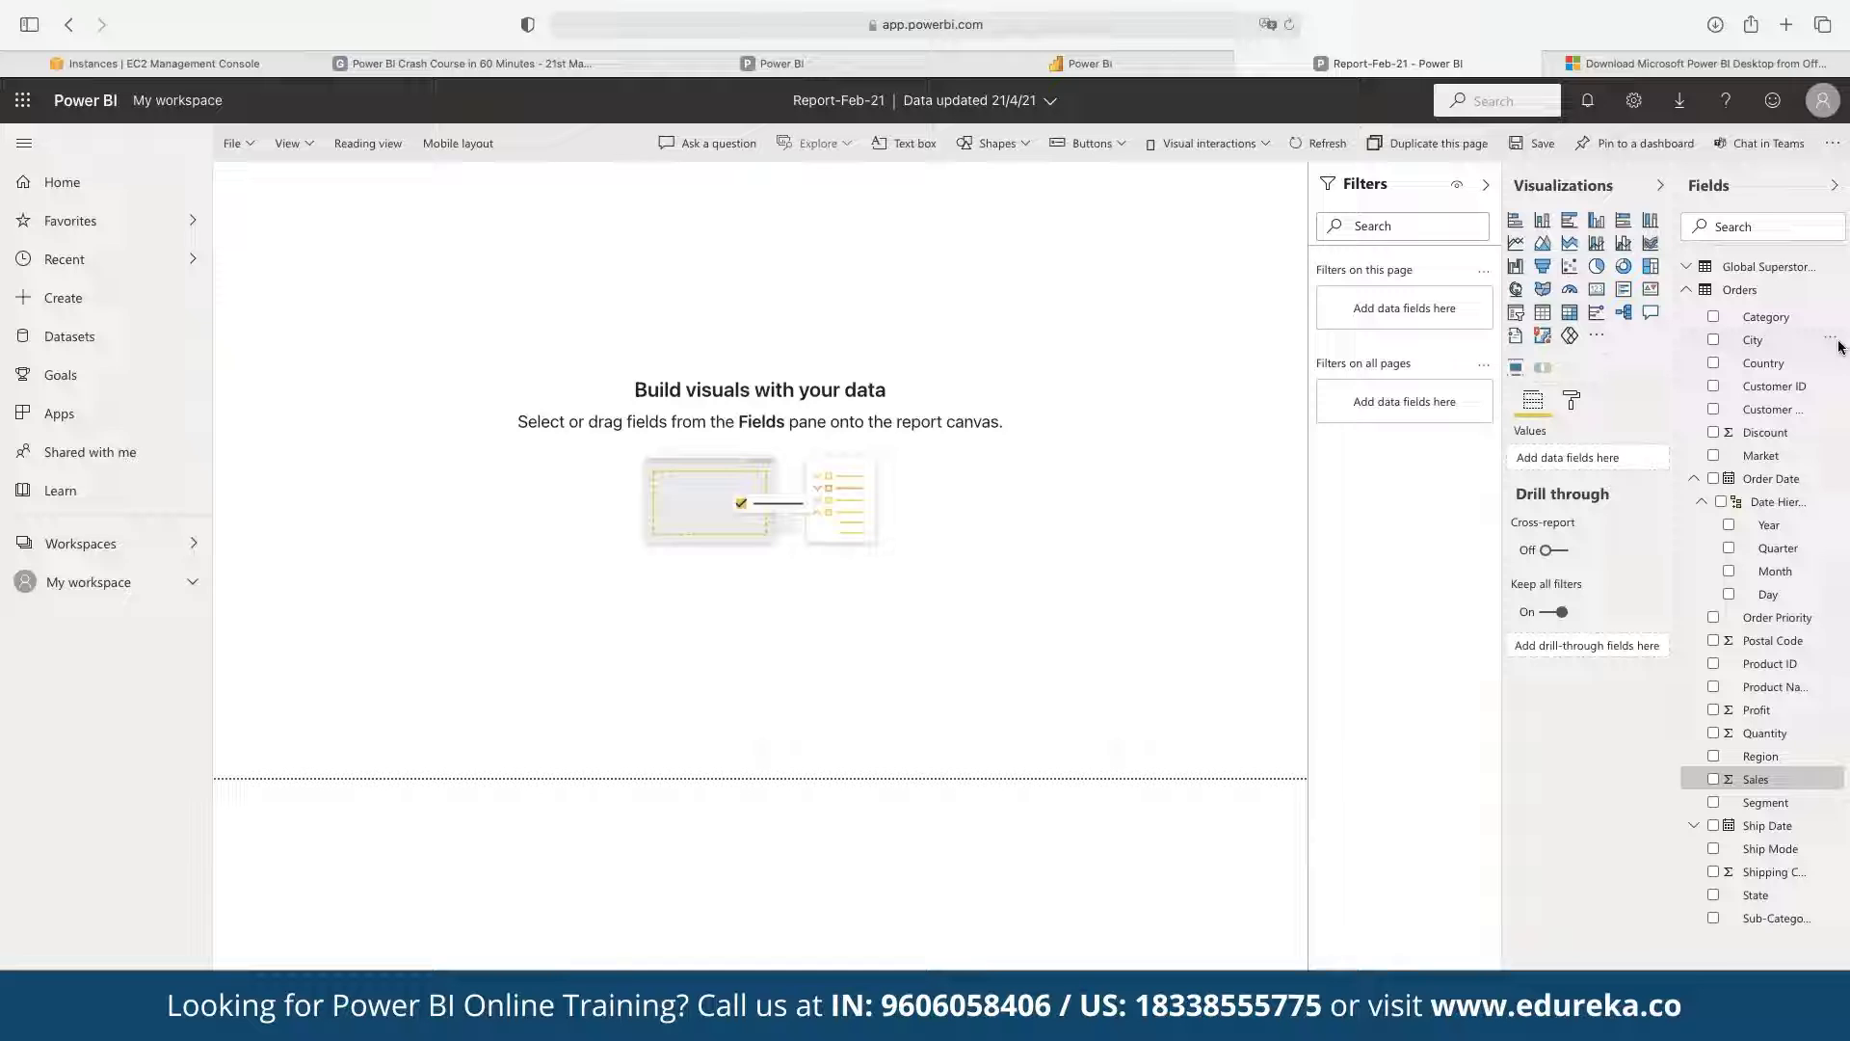